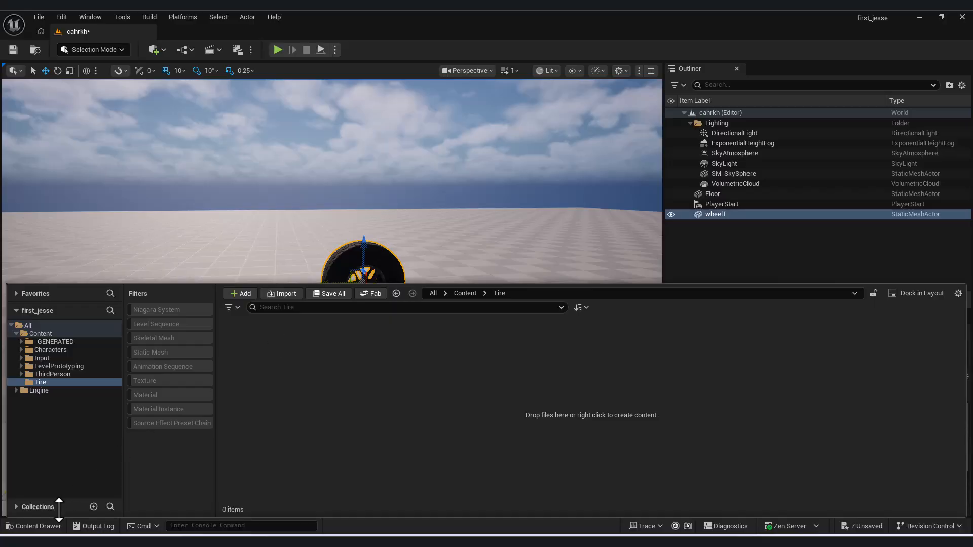
Create an empty Niagara System named Tire in the Tire content folder and open it for editing
left_click(49, 529)
right_click_drag(350, 290, 393, 299)
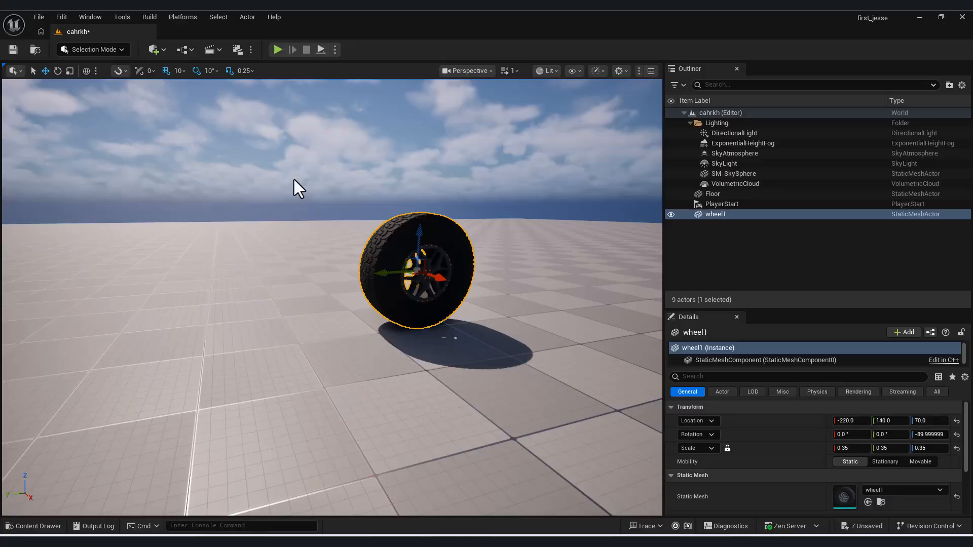
left_click(40, 526)
right_click(472, 368)
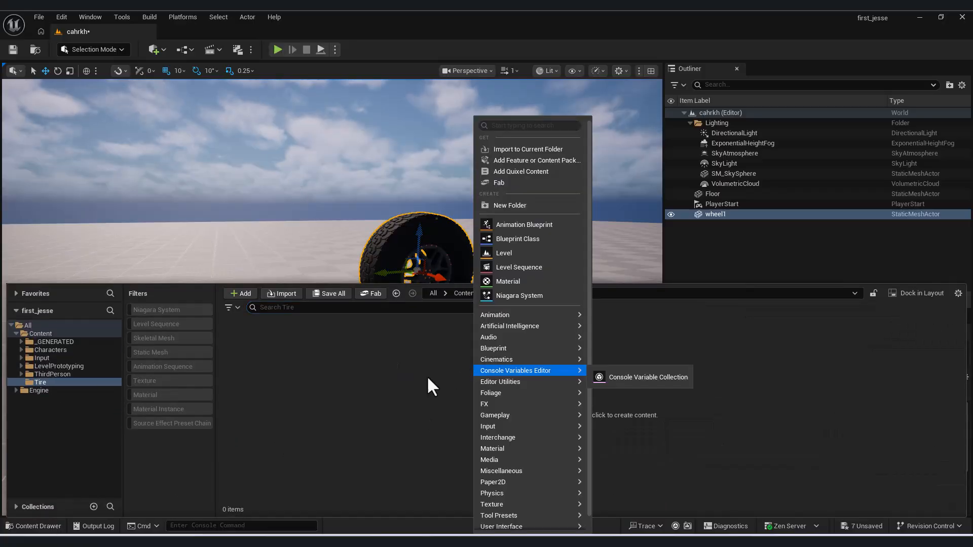
left_click(530, 295)
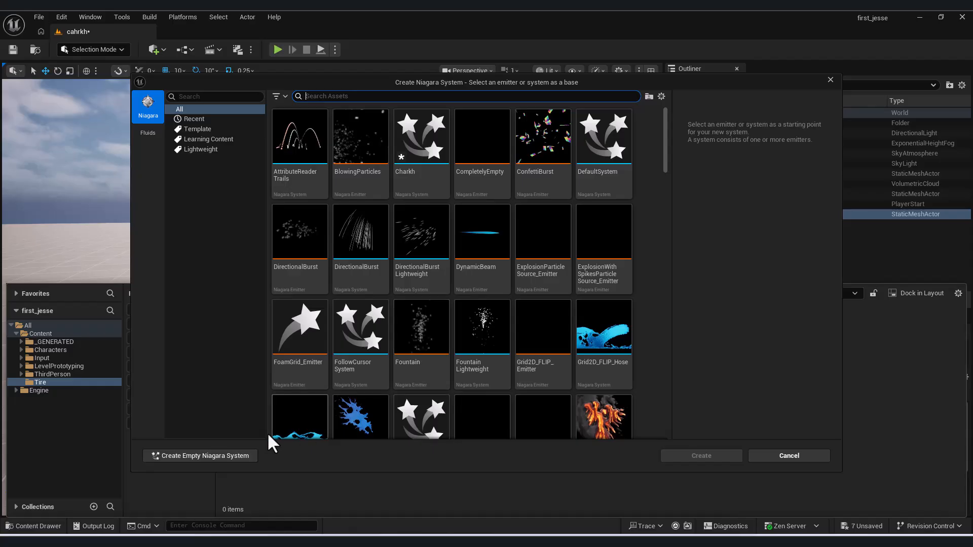
left_click(235, 455)
type("Tire")
key("Return")
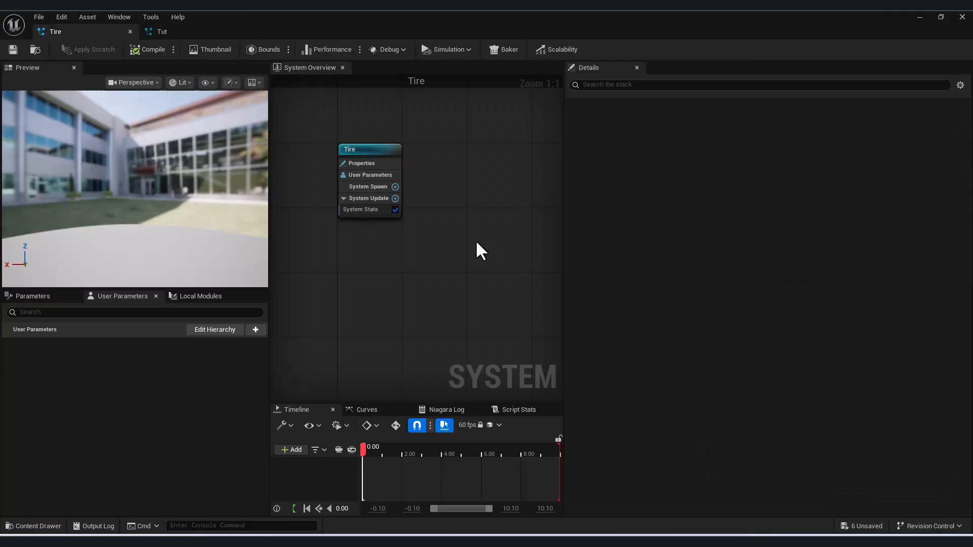
Add a minimal emitter to the Tire system and rename it Tire
right_click_drag(475, 240, 430, 242)
right_click(450, 185)
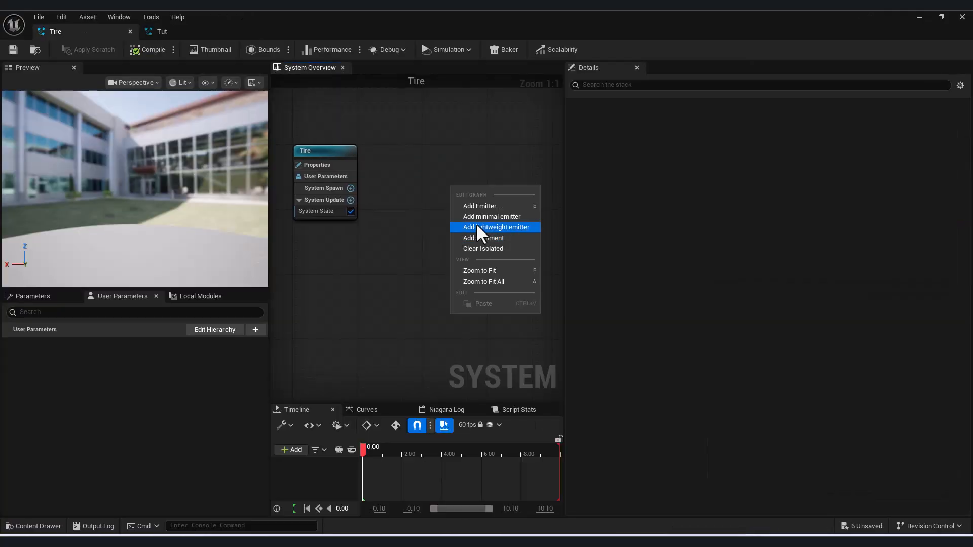
left_click(492, 216)
double_click(412, 161)
type("T")
key("Return")
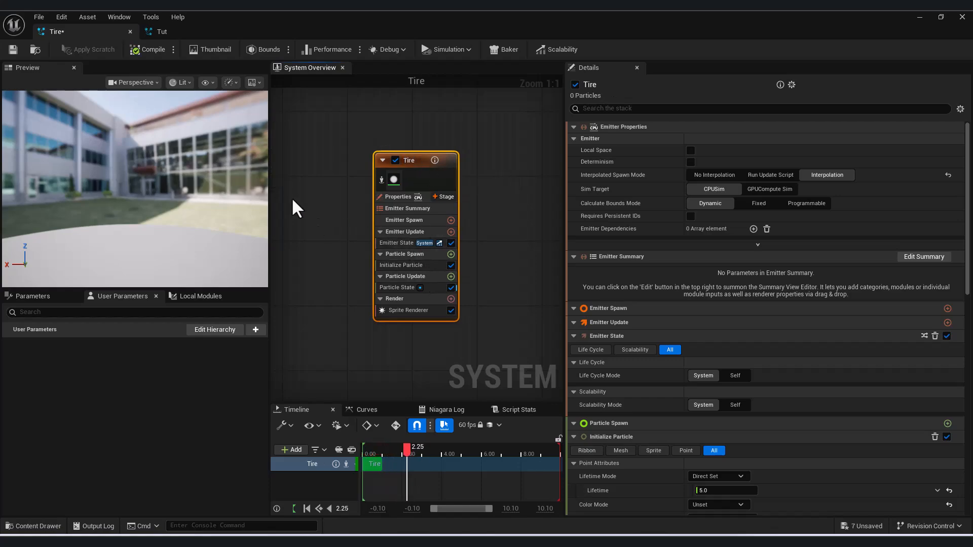
Add a Spawn Rate module to the emitter's Emitter Update group and set its SpawnRate to 1000
left_click(451, 232)
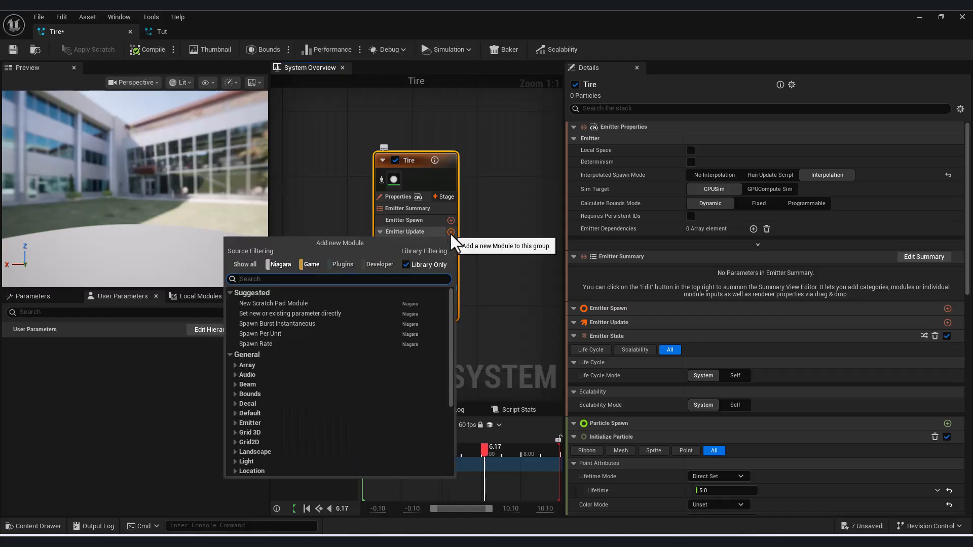
left_click(295, 344)
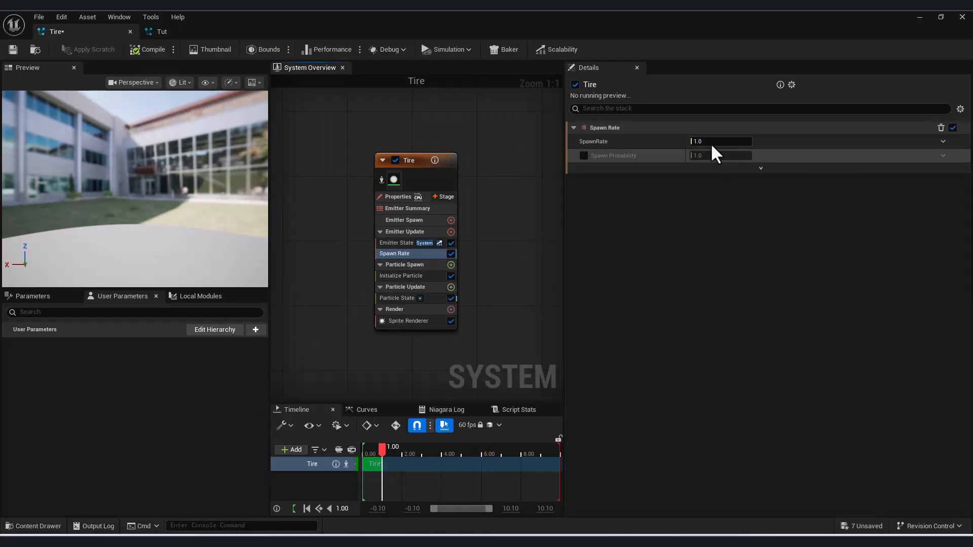
left_click(720, 142)
type("100")
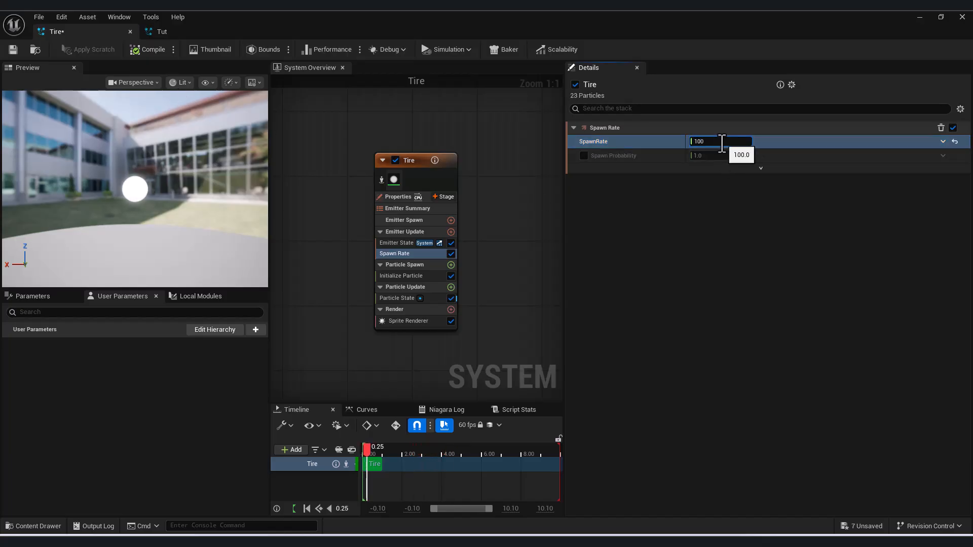
type("0")
key("Return")
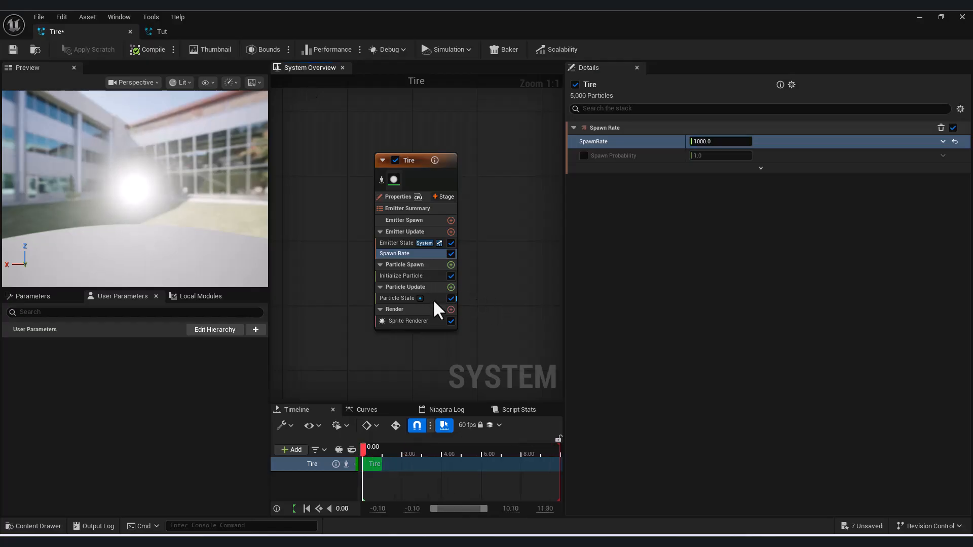
In Initialize Particle, set the Lifetime to 3 and the Sprite Size Mode to Uniform with a size of 3
left_click(411, 277)
left_click(728, 181)
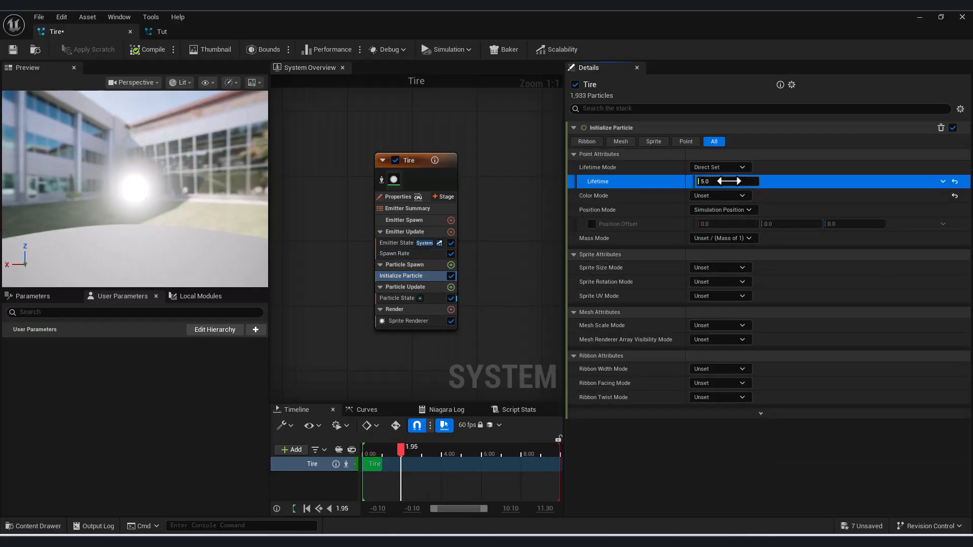
type("3")
key("Return")
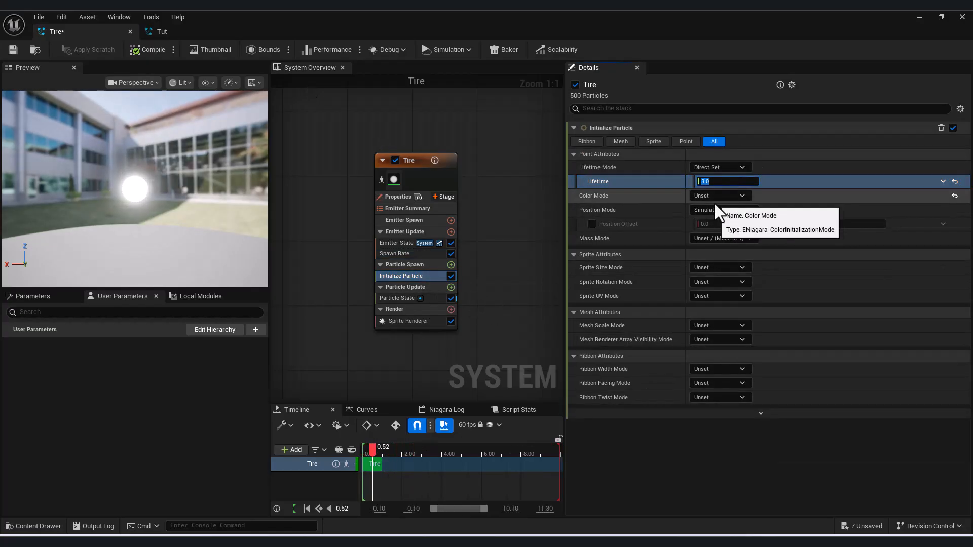
left_click(712, 267)
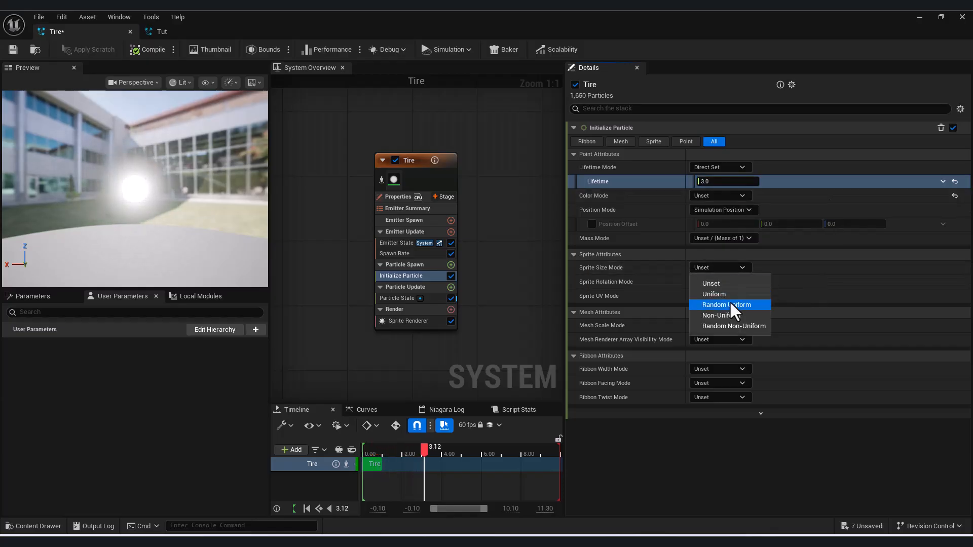
left_click(729, 296)
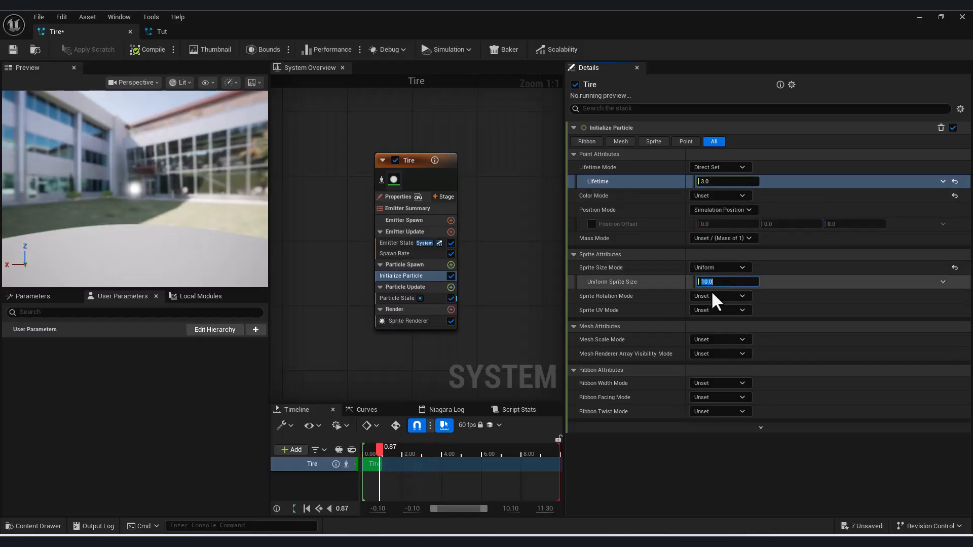
type("3")
key("Return")
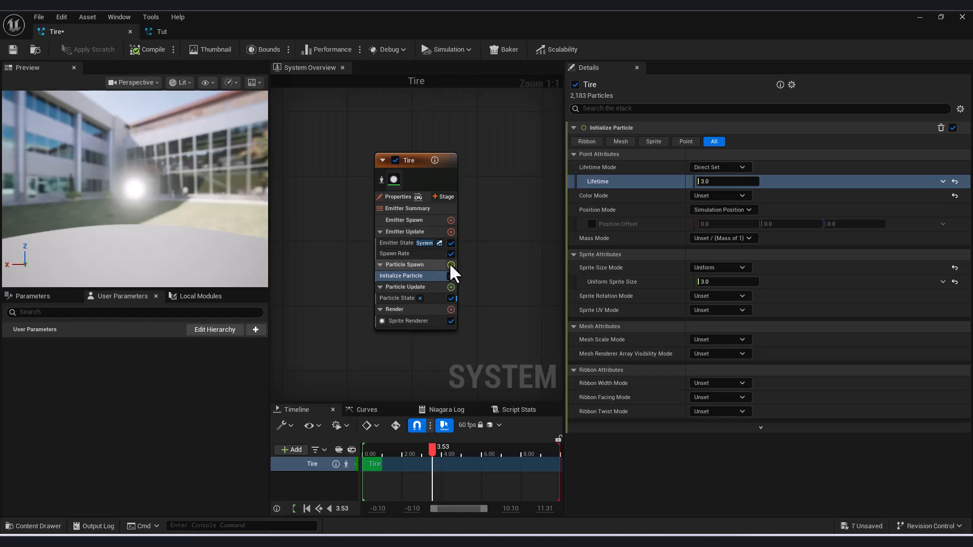
Add a Shape Location module to Particle Spawn and set its Shape Primitive to Torus
left_click(451, 265)
type("shape")
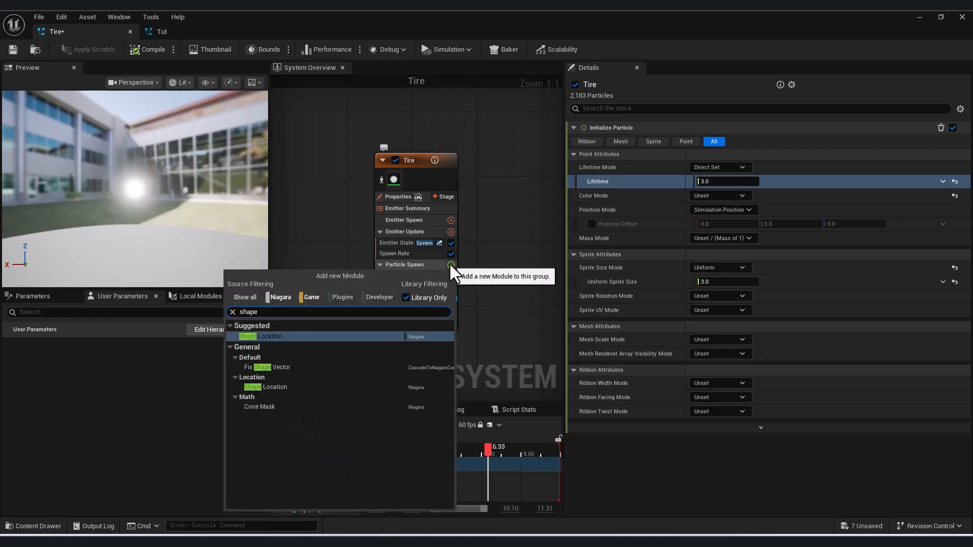
left_click(348, 338)
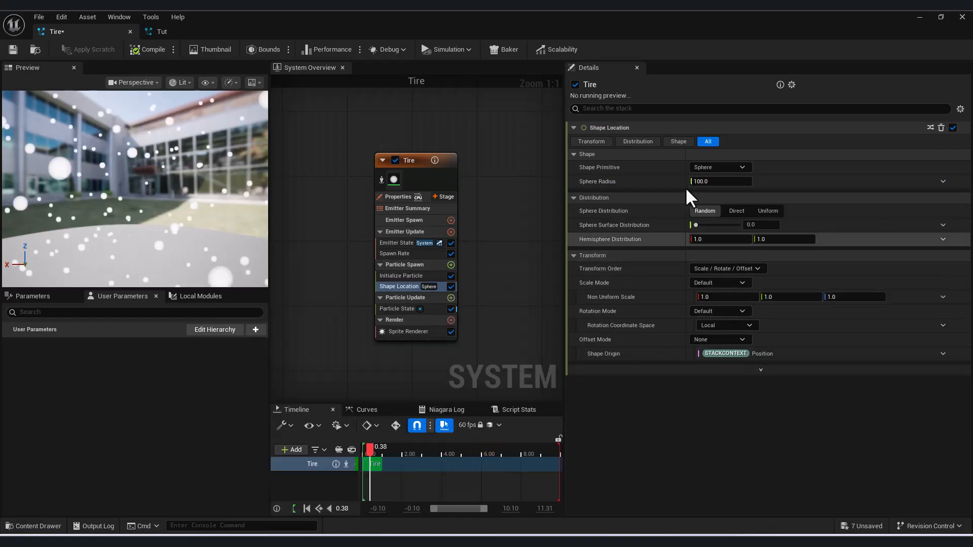
left_click(723, 167)
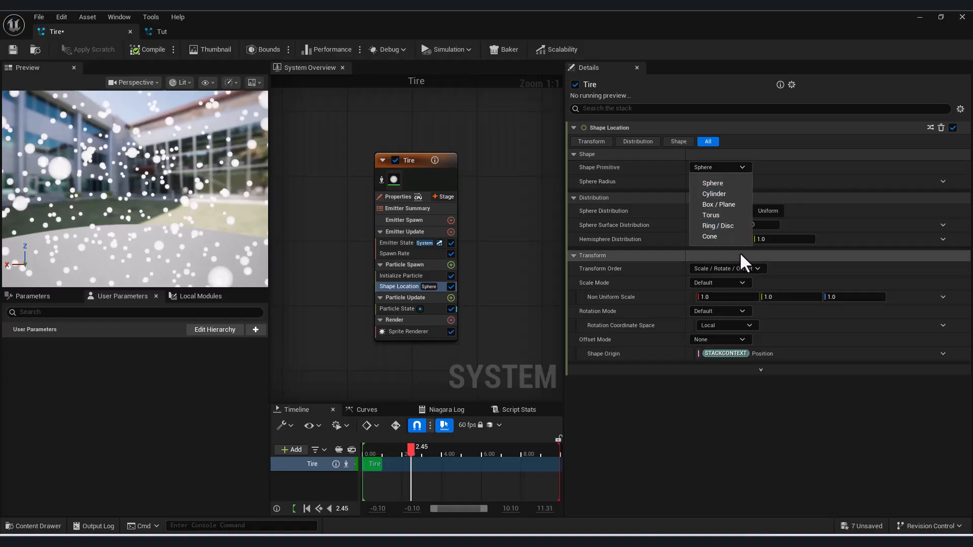
left_click(724, 216)
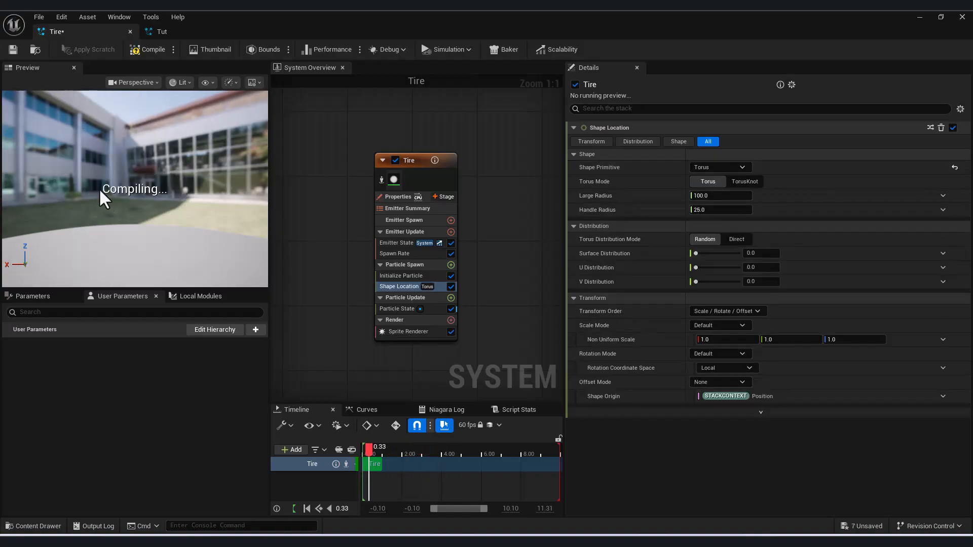
scroll(135, 203, "down", 5)
left_click_drag(141, 198, 140, 258)
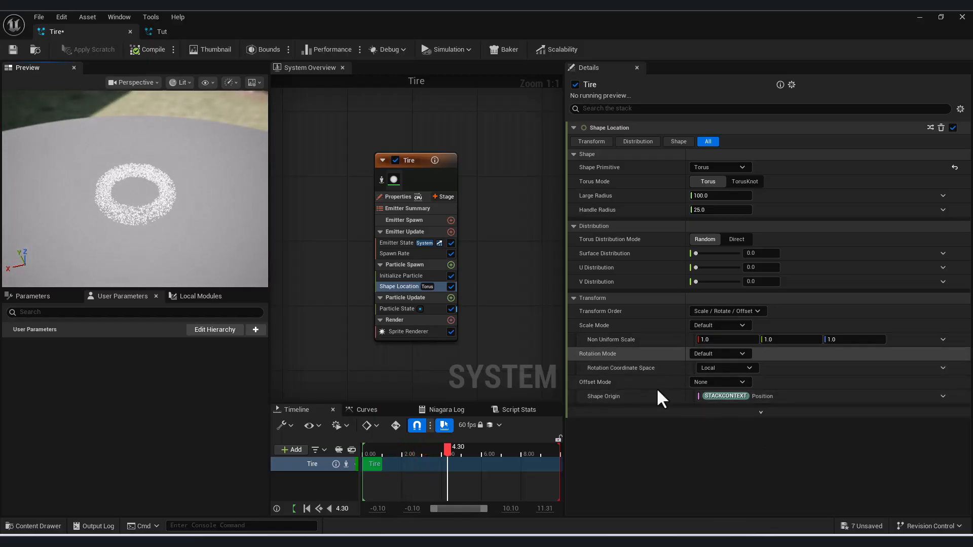
Change the Shape Location's Rotation Mode to Axis Angle so the torus stands upright
left_click(716, 353)
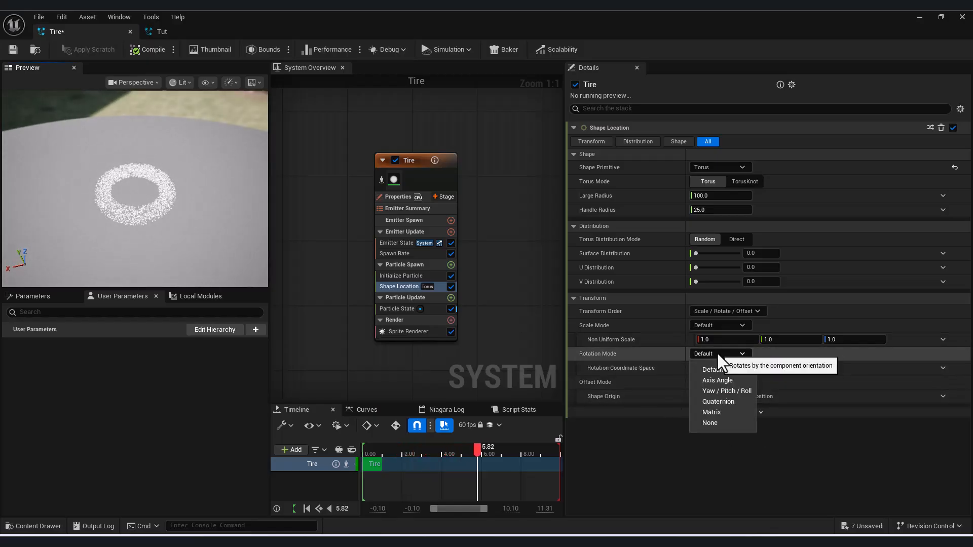
left_click(716, 379)
left_click_drag(165, 232, 257, 156)
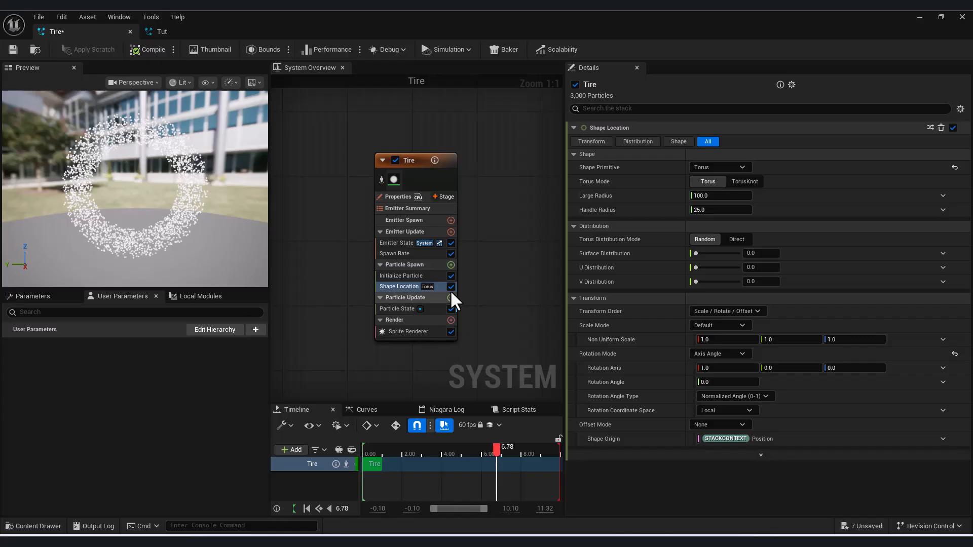
Add a Vortex Force module to Particle Update and fix its dependency issue by adding Solve Forces and Velocity
left_click(450, 297)
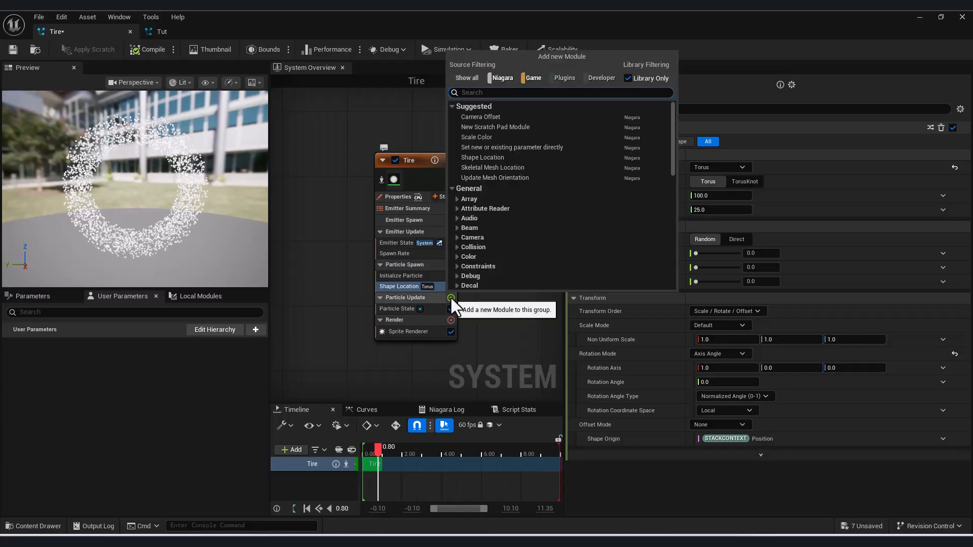
left_click(308, 79)
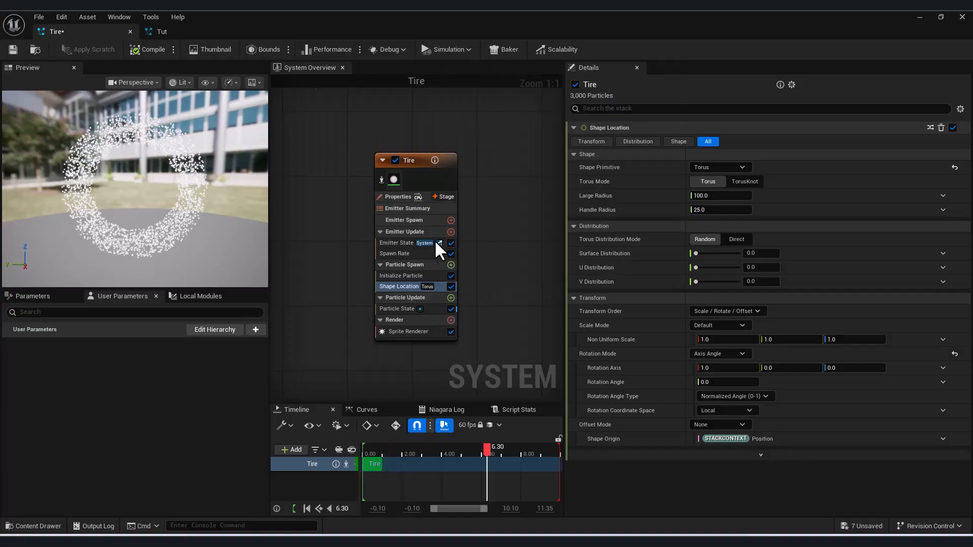
left_click(450, 298)
type("v")
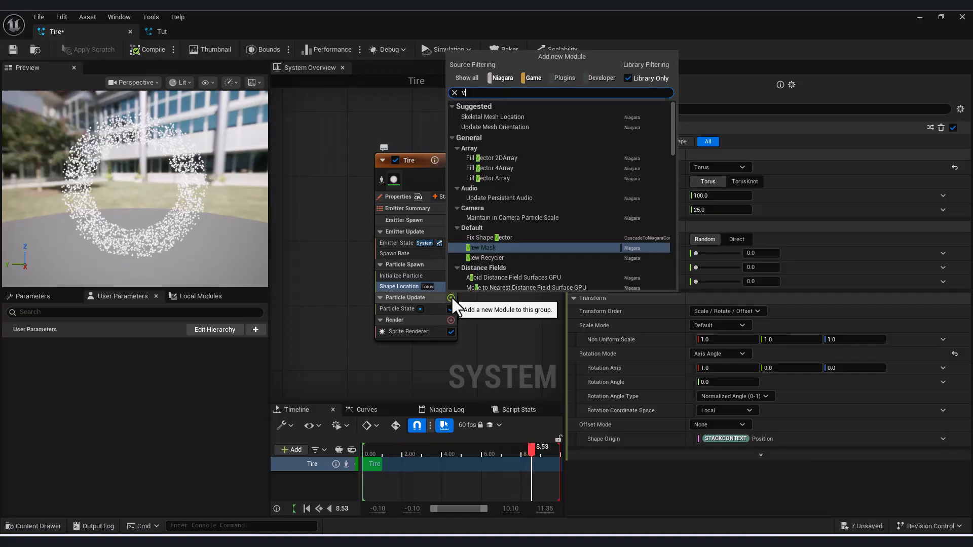
type("ort")
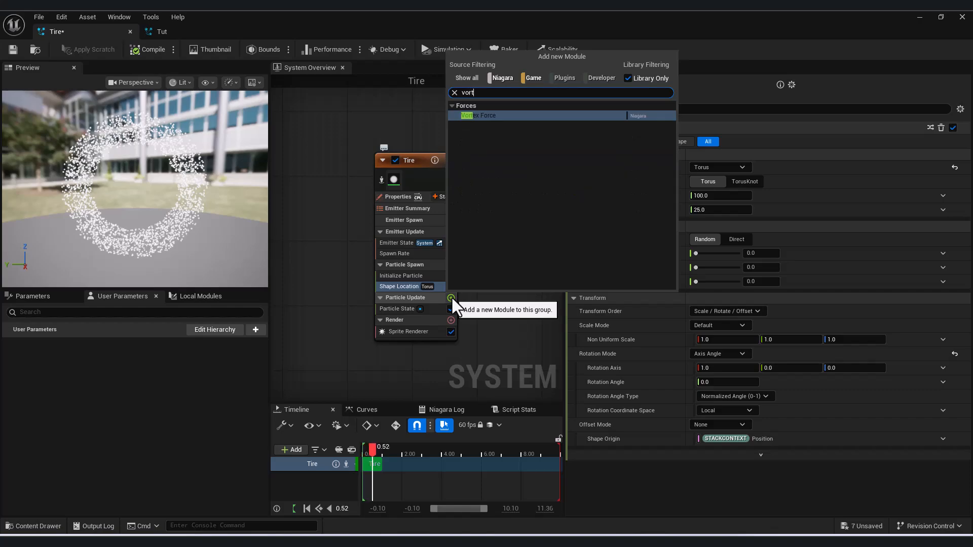
left_click(512, 115)
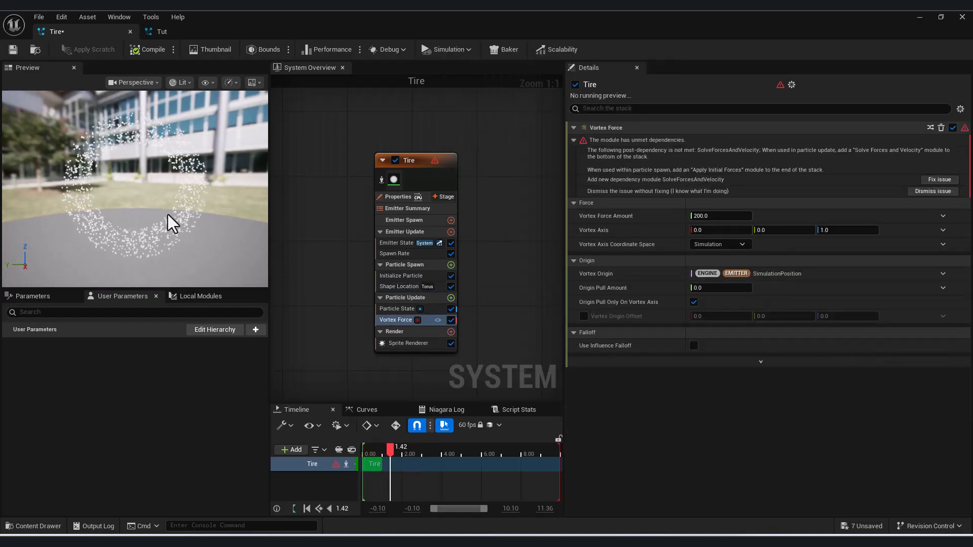
left_click_drag(148, 223, 203, 180)
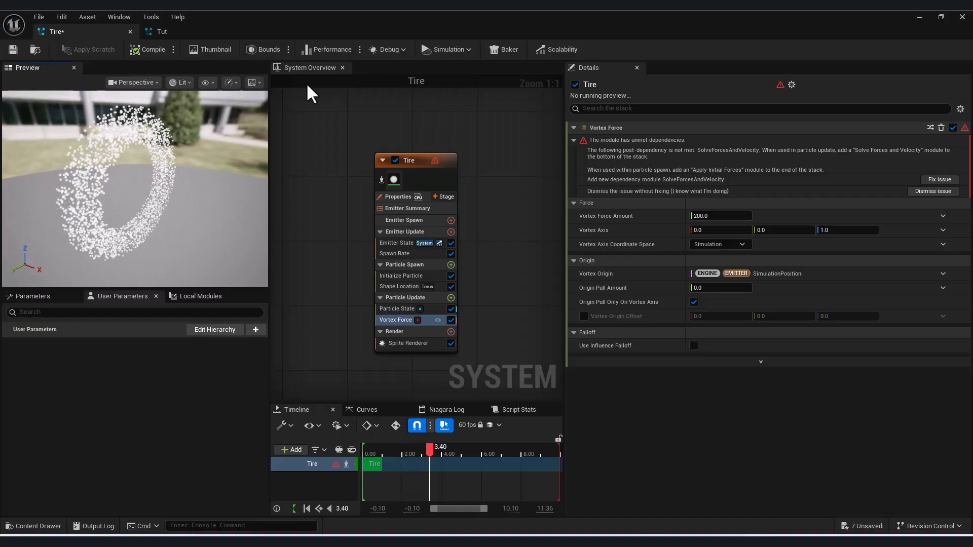
left_click(939, 179)
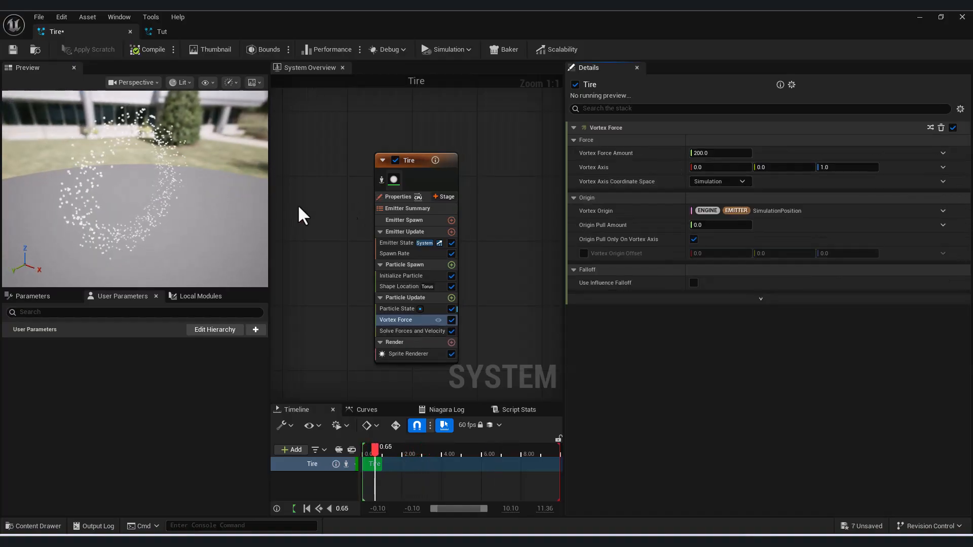
Set the Vortex Force's Vortex Axis to -1, 0, 0 and its Origin Pull Amount to 1
left_click_drag(183, 226, 229, 257)
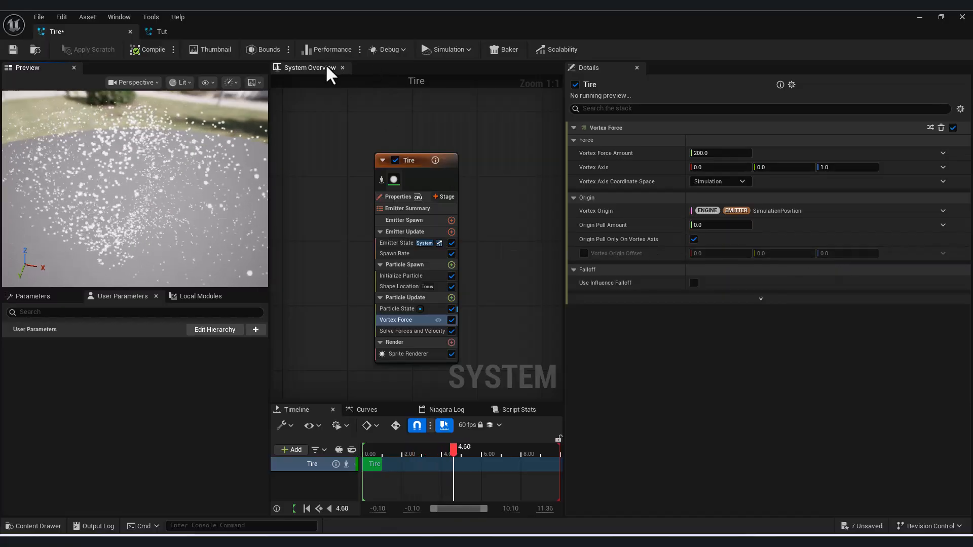
left_click(835, 168)
type("0")
left_click(711, 169)
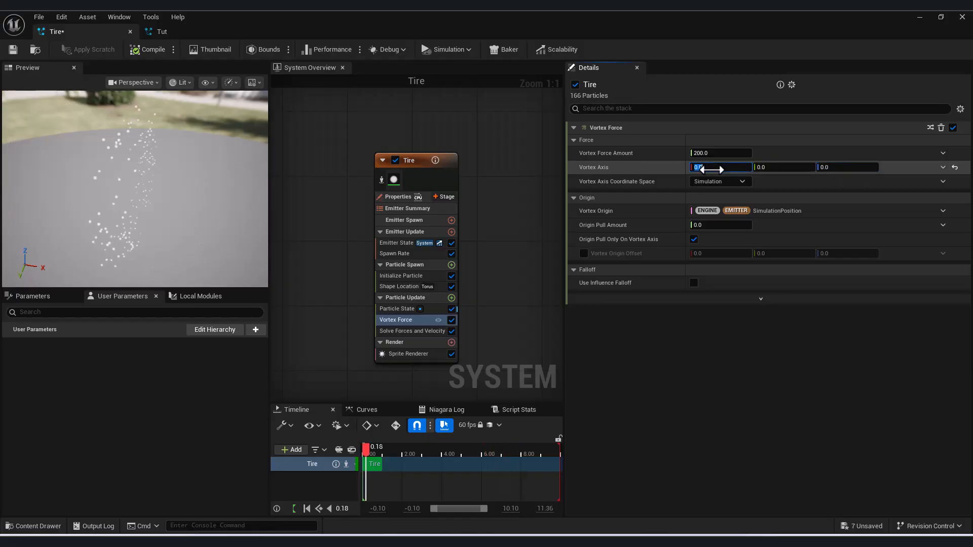
type("-1")
key("Return")
left_click_drag(221, 168, 268, 177)
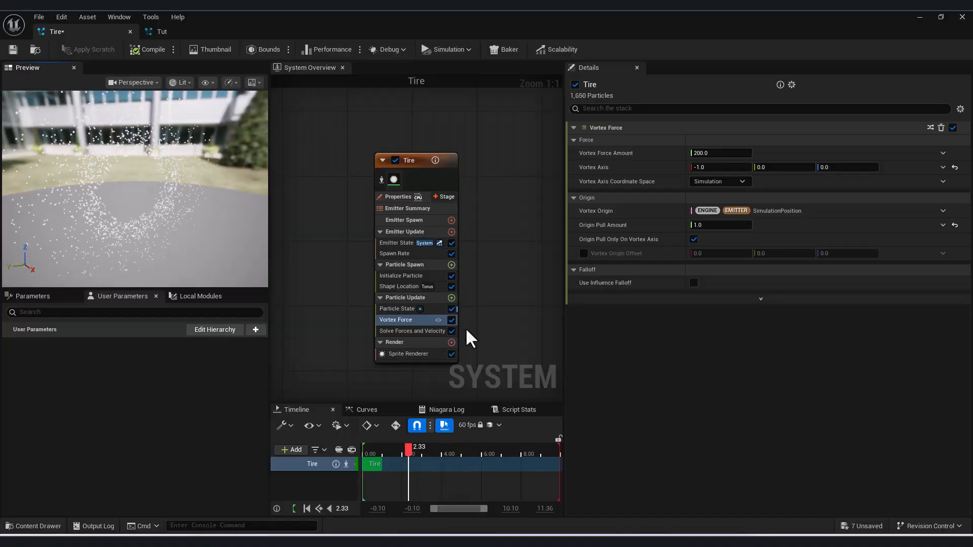
Add a Drag module to Particle Update and set its Drag value to 2
left_click(452, 298)
type("dra")
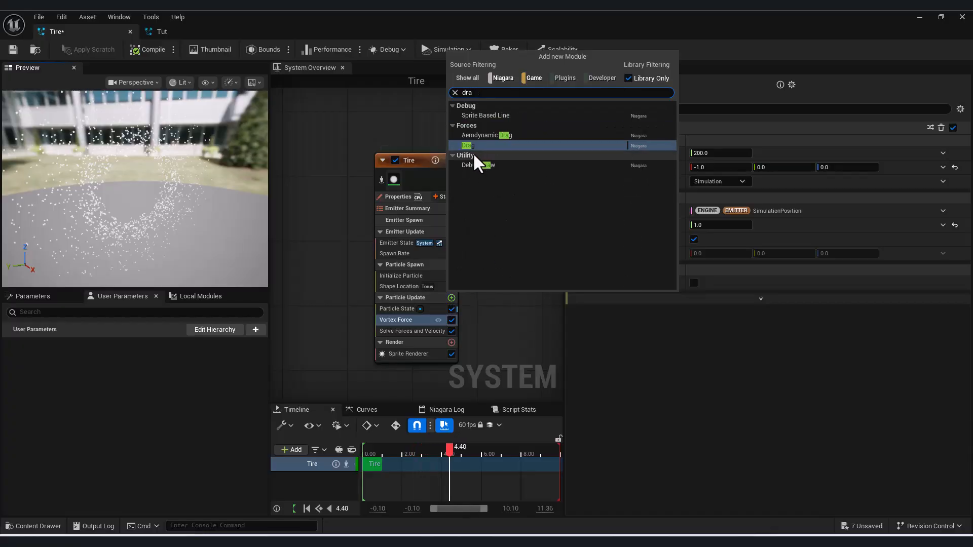
key("Return")
left_click_drag(156, 240, 104, 213)
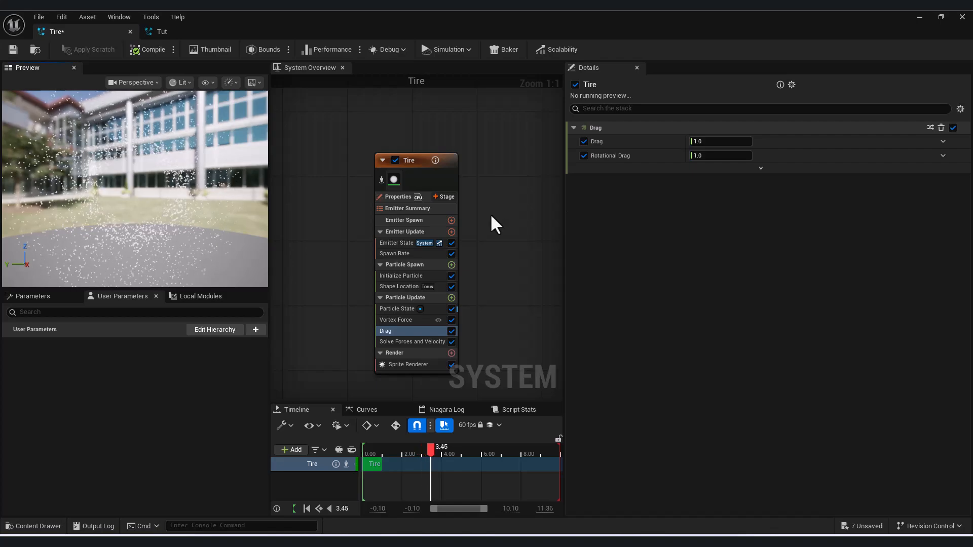
left_click(706, 142)
type("2")
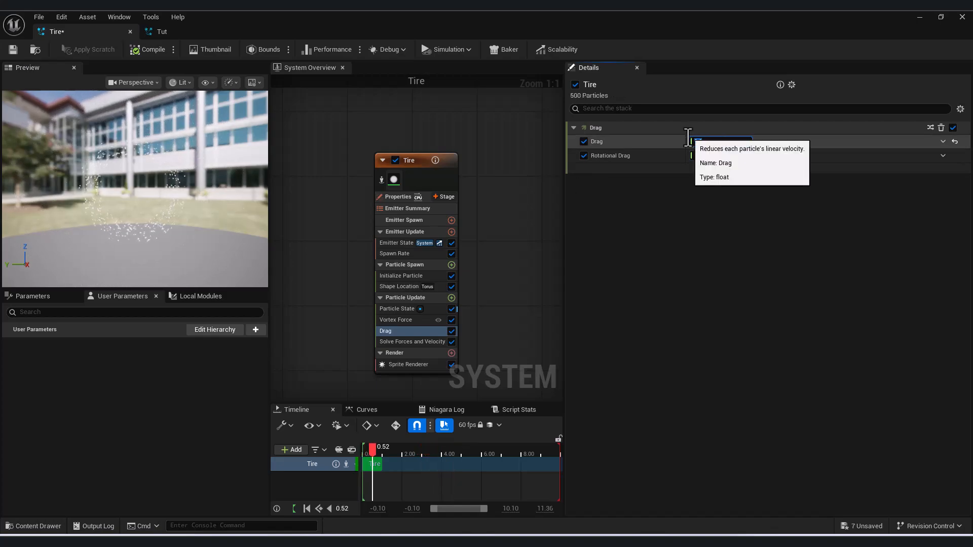
Compare the particle ring in the preview with the Drag module disabled and enabled again
left_click_drag(172, 208, 195, 190)
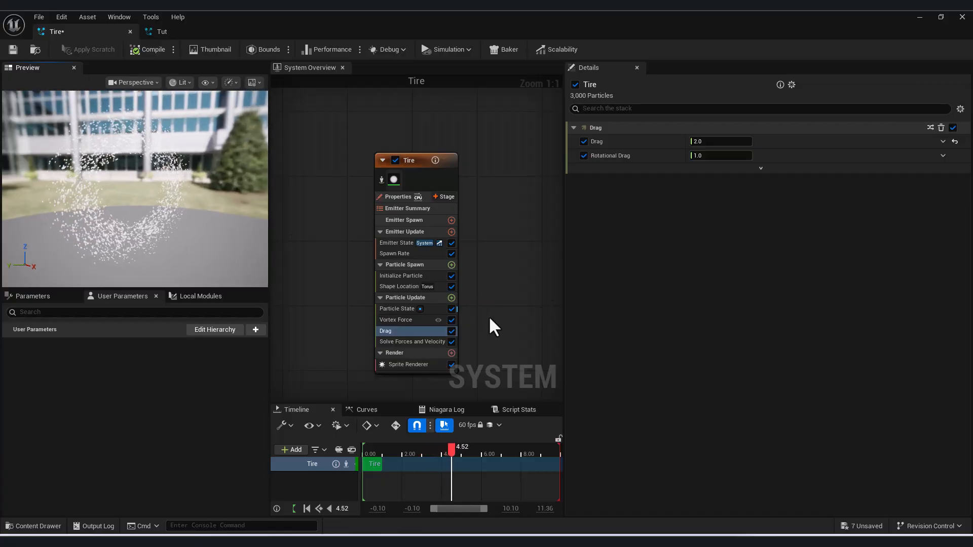
left_click(452, 332)
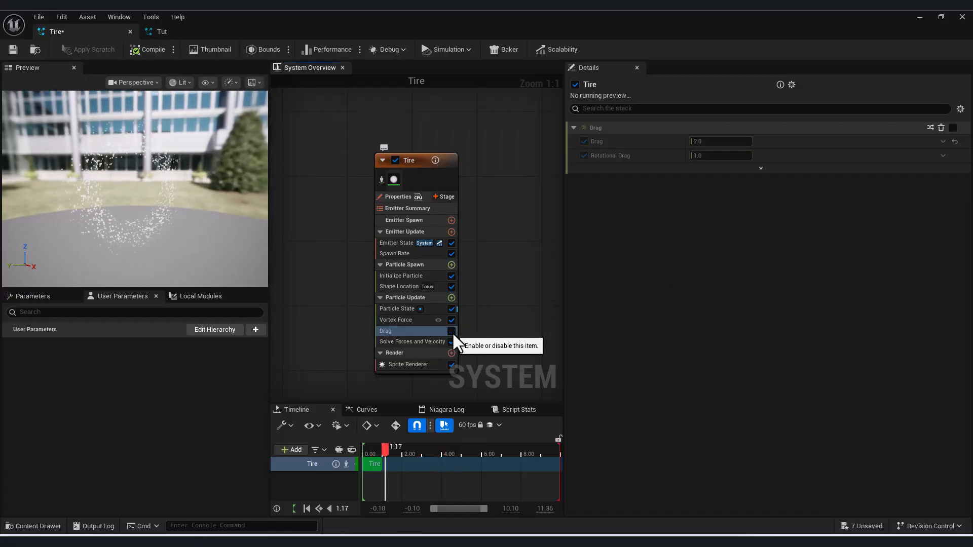
left_click(452, 332)
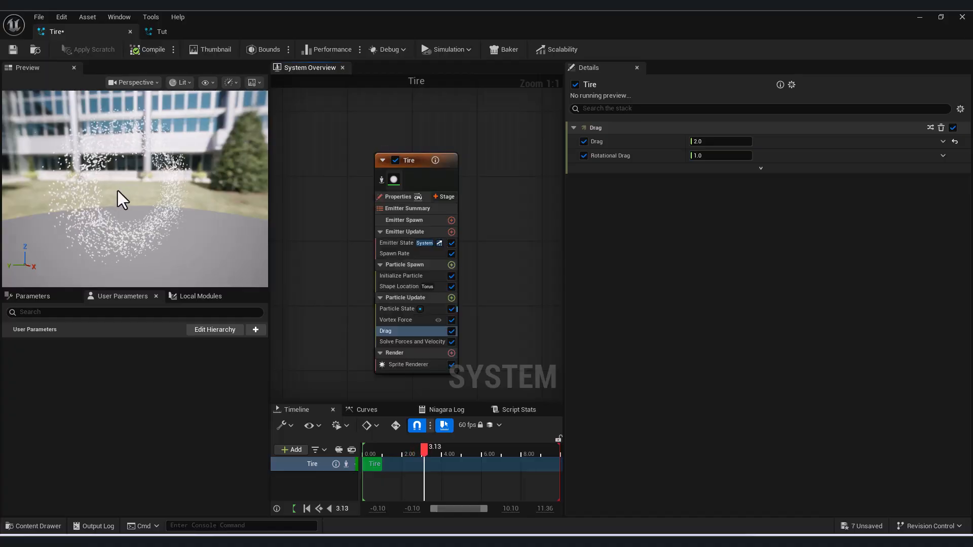
left_click_drag(108, 210, 83, 208)
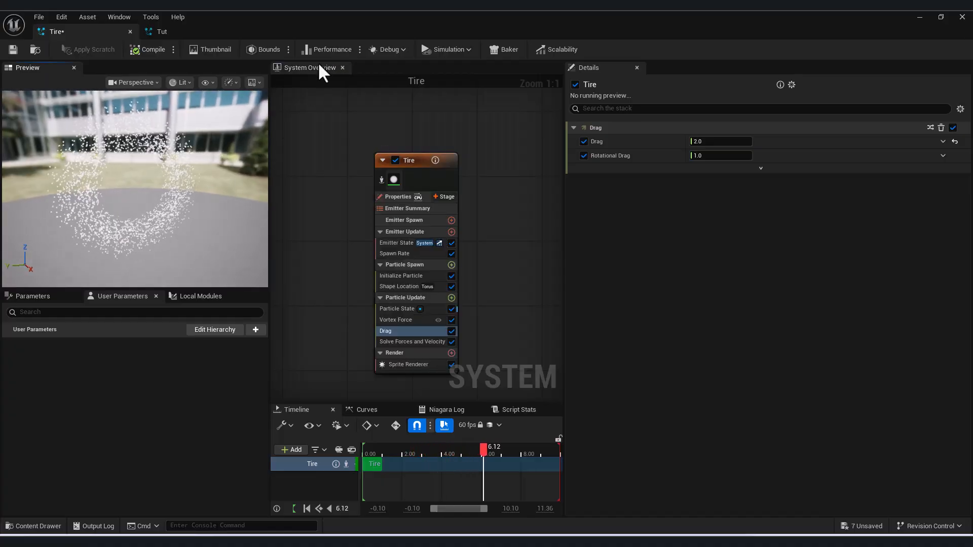
Add a Scale Sprite Size module to the Tire emitter's Particle Update group
left_click(451, 298)
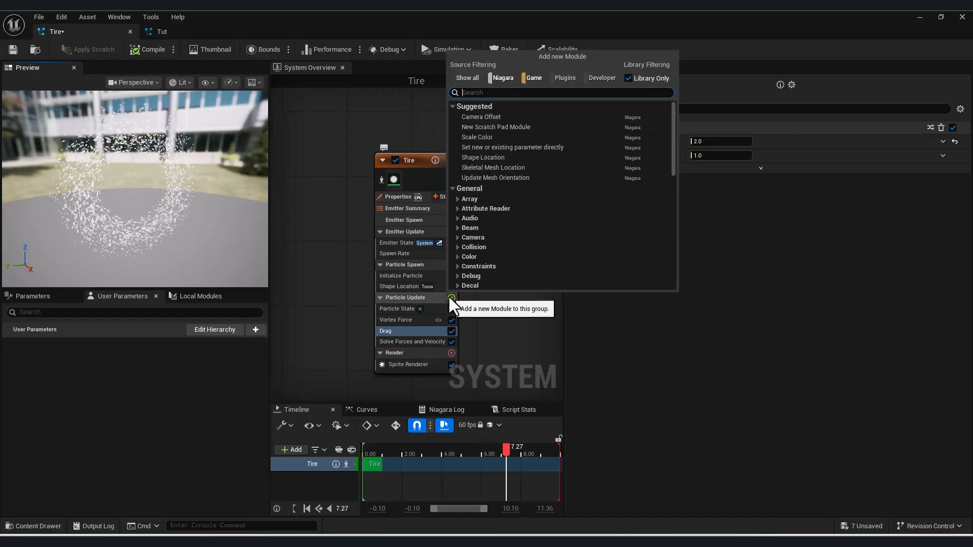
type("scales")
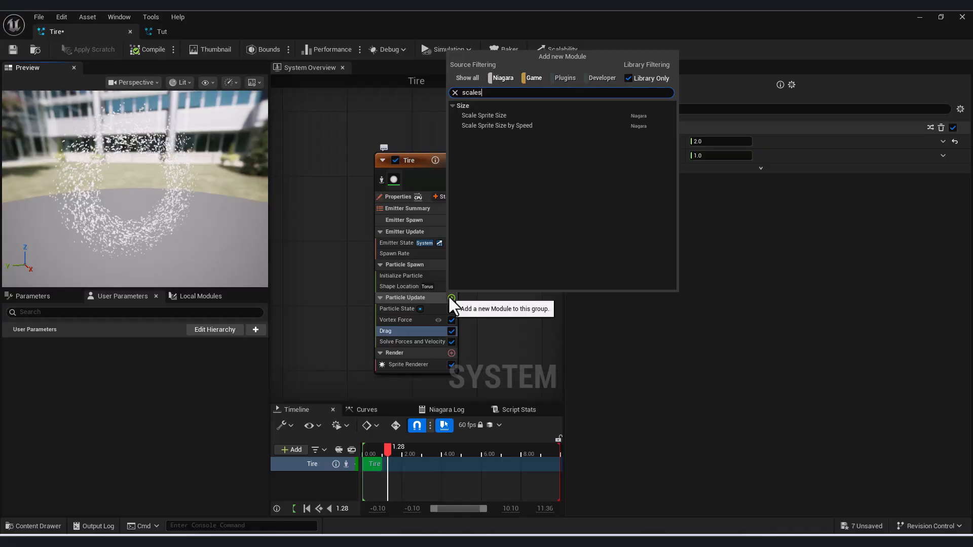
left_click(510, 114)
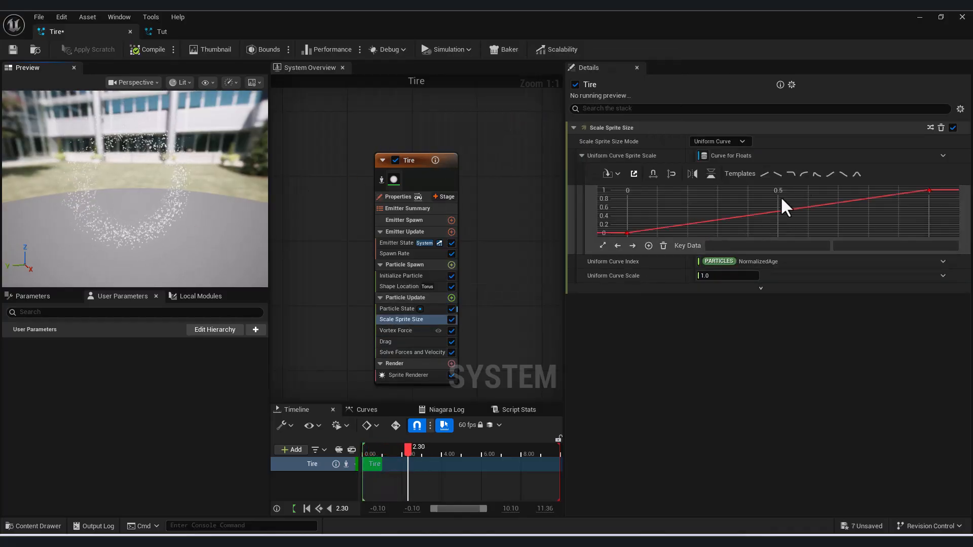
Add a key to the Uniform Curve Sprite Scale curve and move it to about 0.43, 0.8
right_click(744, 215)
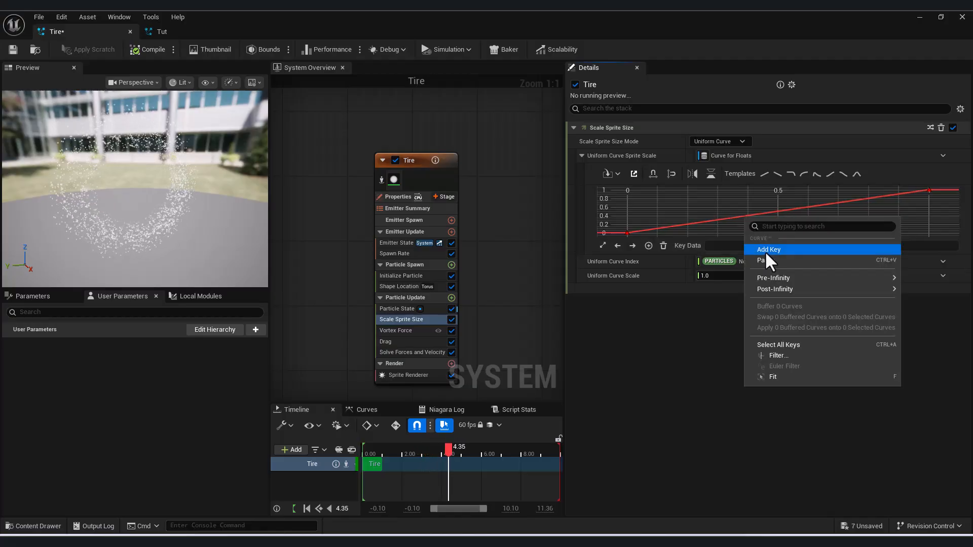
left_click(764, 251)
left_click_drag(744, 216, 758, 199)
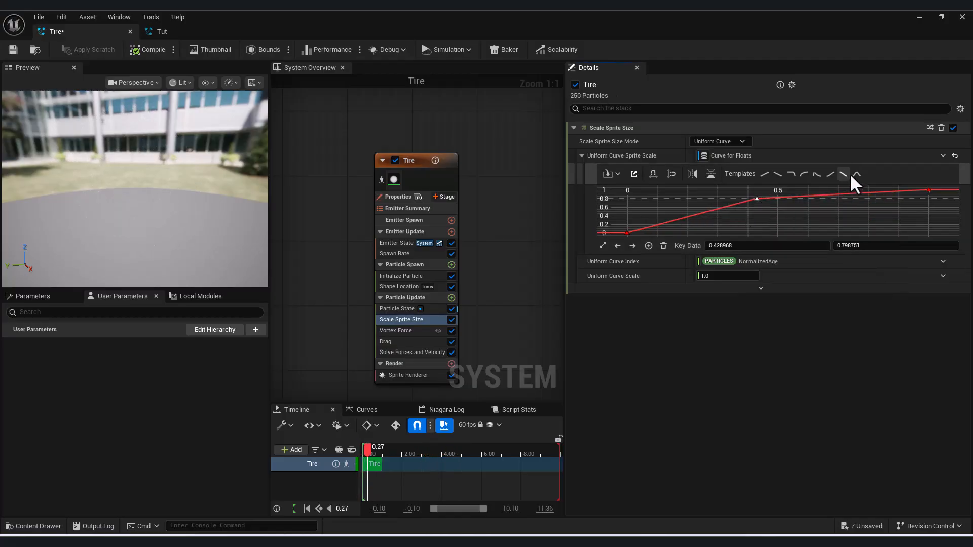
Apply the bell-shaped template to the sprite scale curve so it rises from 0 to 1 and falls back to 0
scroll(804, 222, "down", 4)
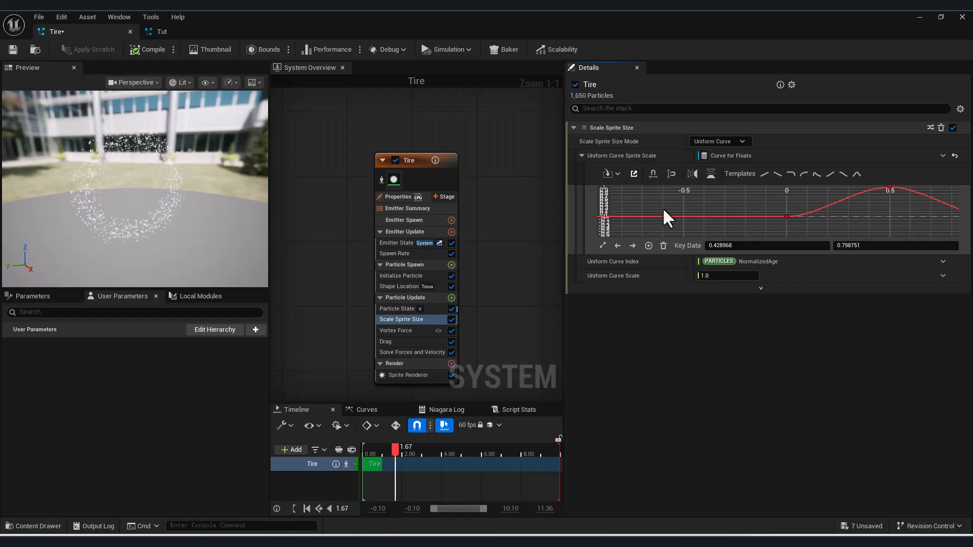
right_click_drag(880, 223, 782, 223)
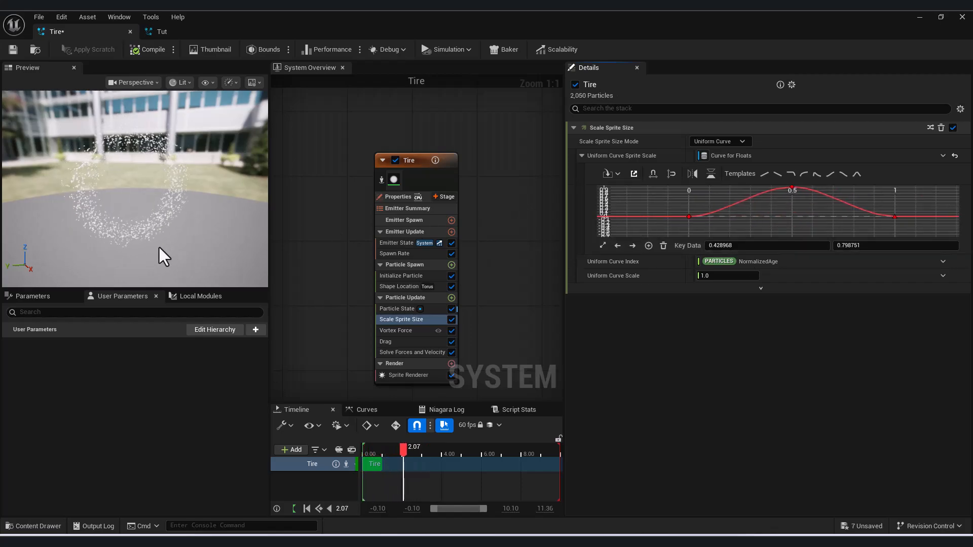
mouse_move(163, 253)
left_mouse_down()
mouse_move(248, 254)
mouse_move(157, 255)
mouse_move(167, 254)
left_mouse_up()
left_click_drag(243, 255, 158, 246)
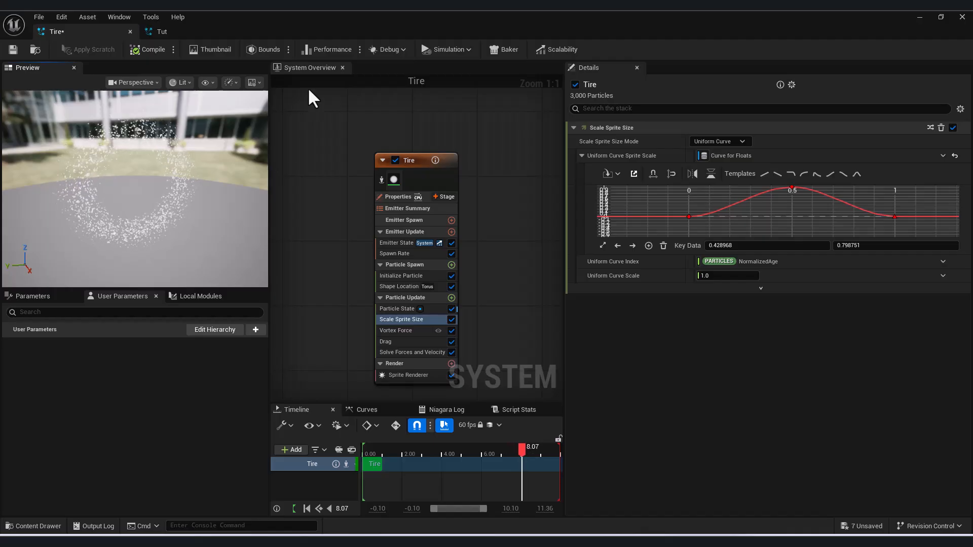
Add a Set Fluid Source Attributes module to the Tire emitter's Particle Update group
left_click(470, 334)
left_click(451, 297)
type("set")
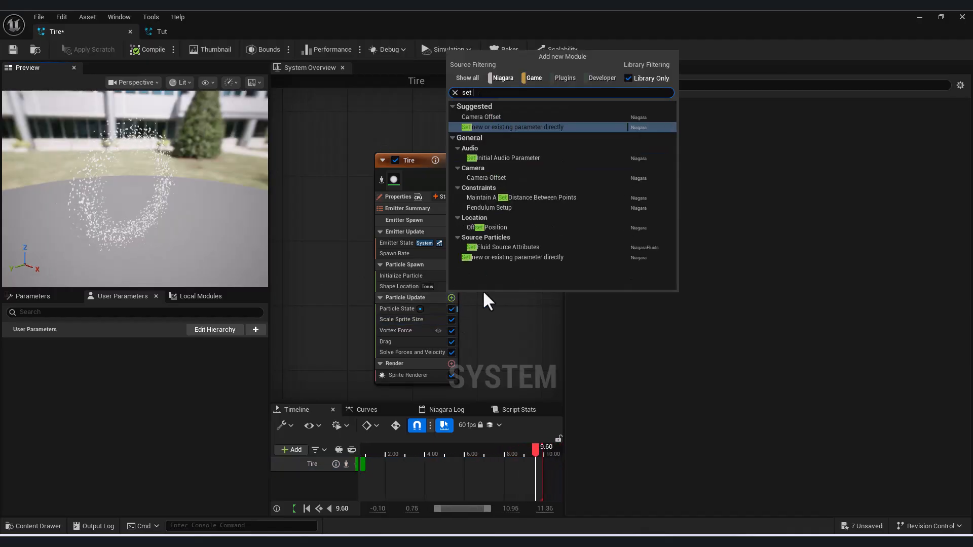
left_click(522, 246)
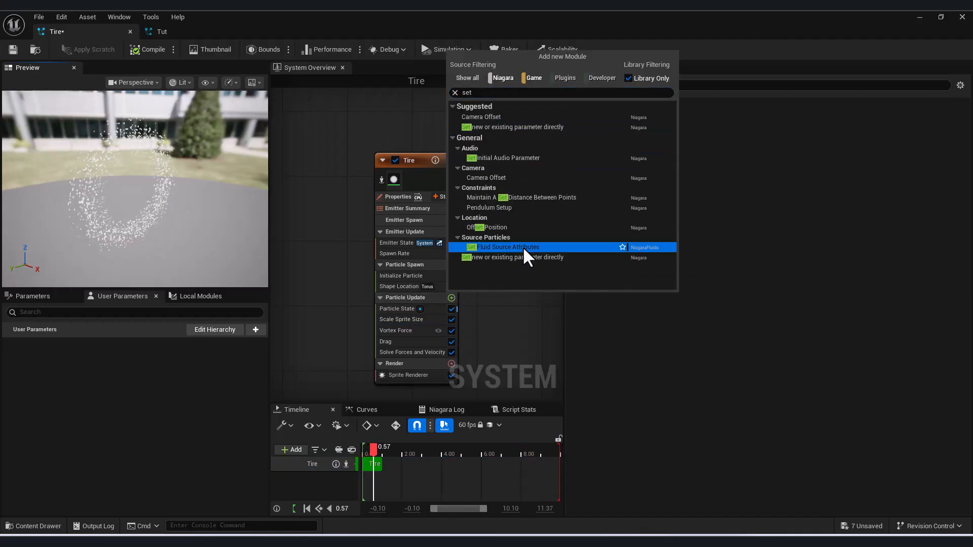
left_click_drag(157, 223, 208, 96)
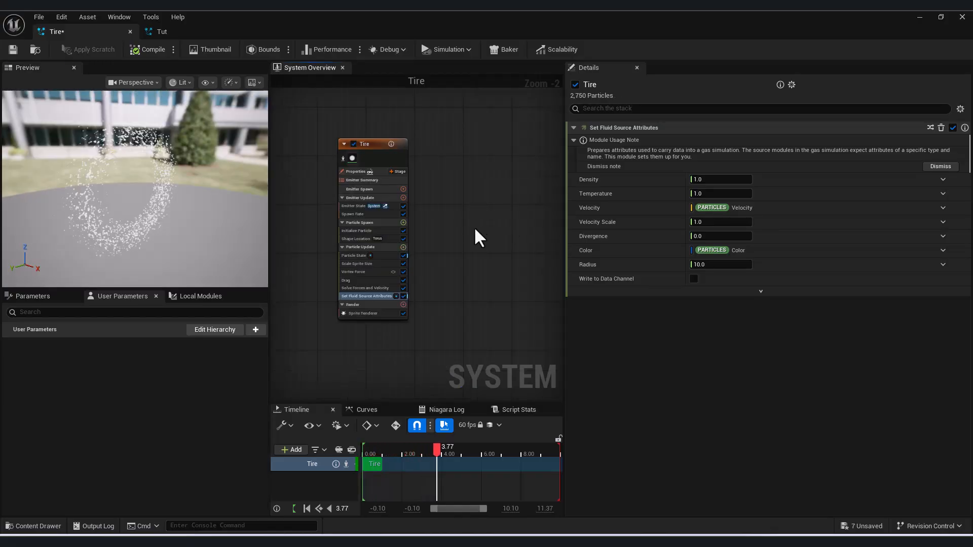
Add the Grid3D_Gas_Master_Emitter to the system beside the Tire emitter
right_click_drag(478, 226, 436, 237)
right_click(470, 202)
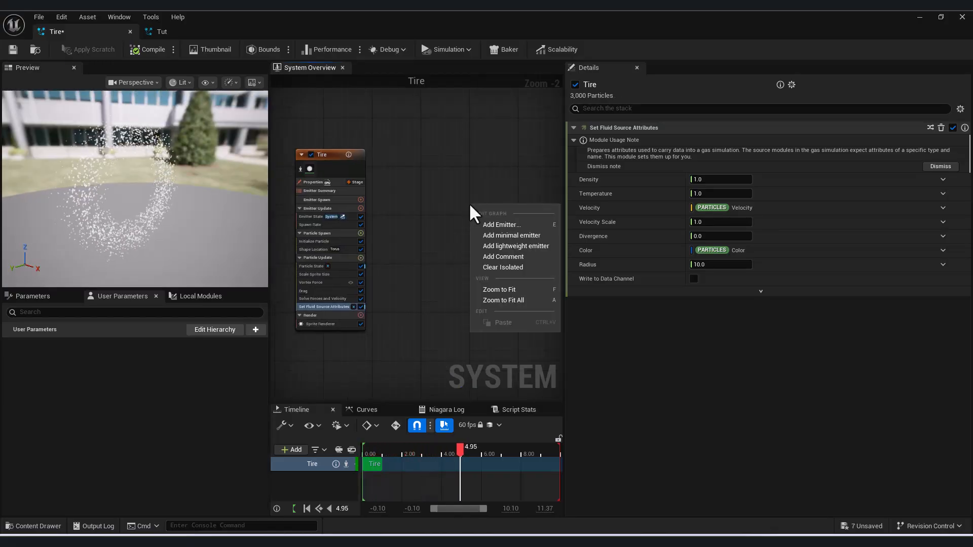
left_click(508, 225)
left_click(594, 330)
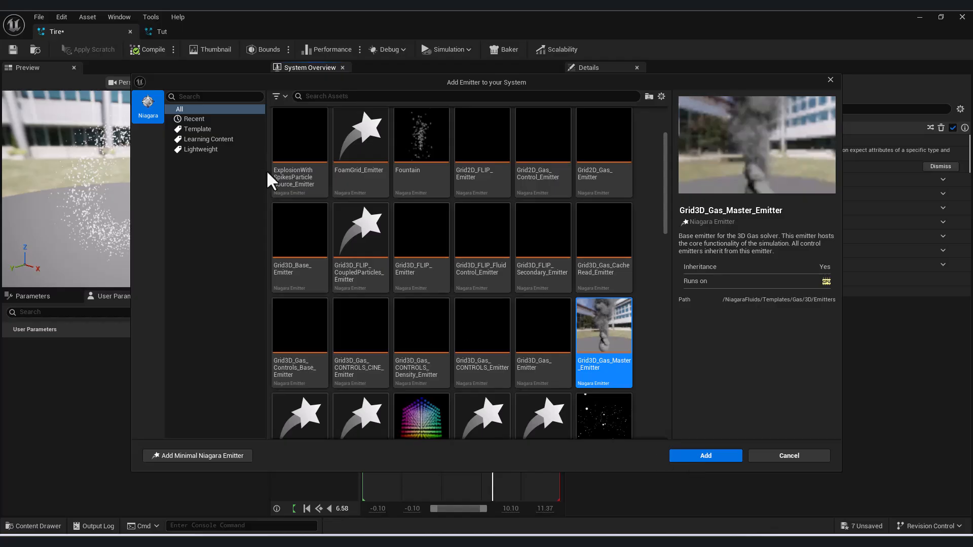
key("Return")
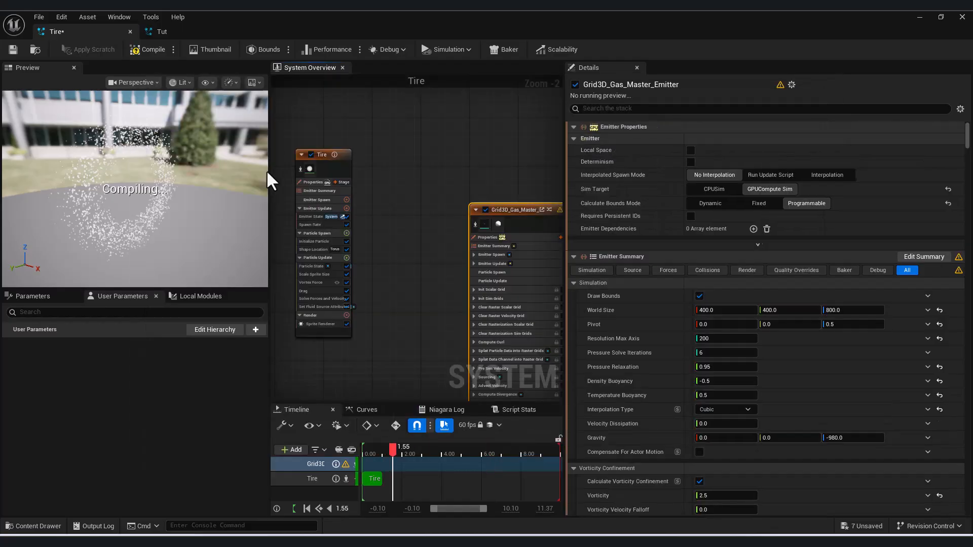
right_click_drag(314, 203, 417, 266)
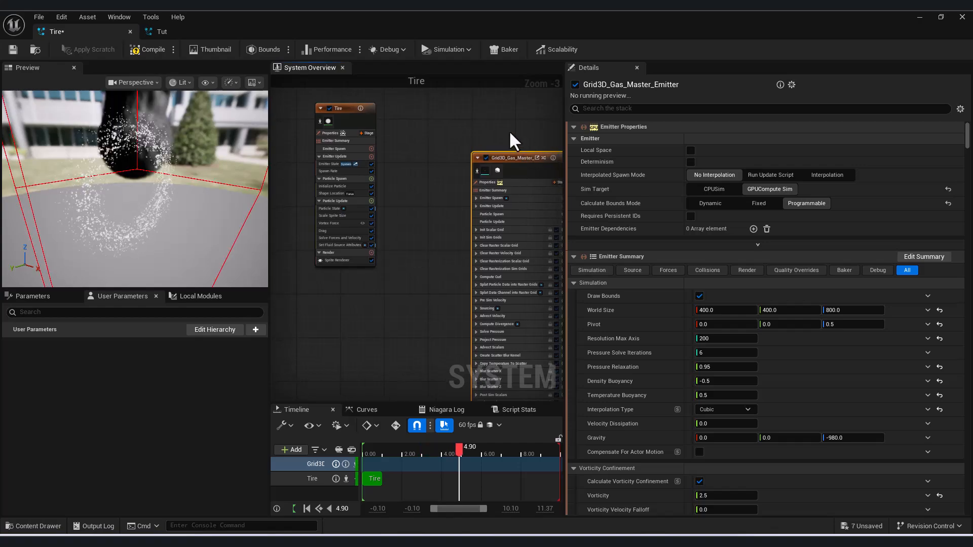
Set the Z value of the gas emitter's simulation Pivot to 0.25
left_click_drag(197, 206, 136, 205)
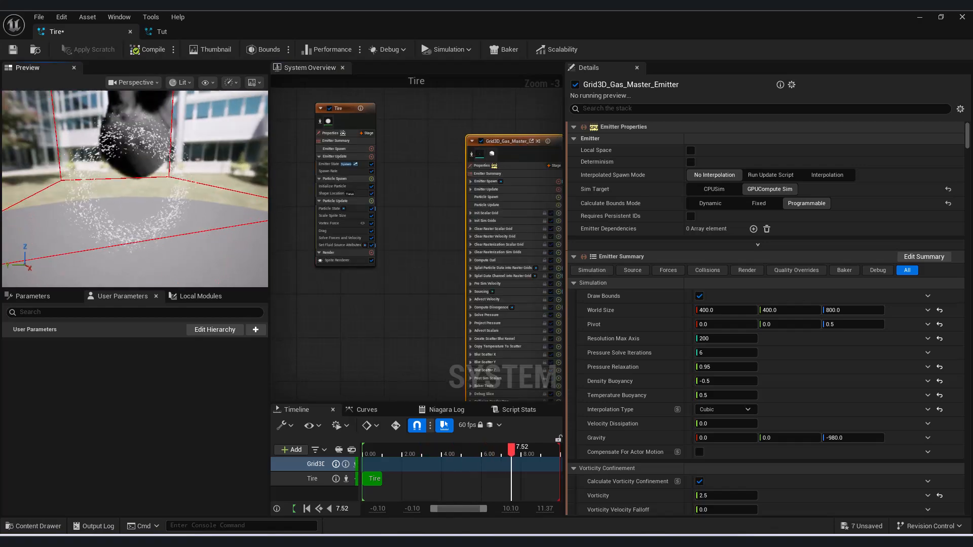
left_click(494, 174)
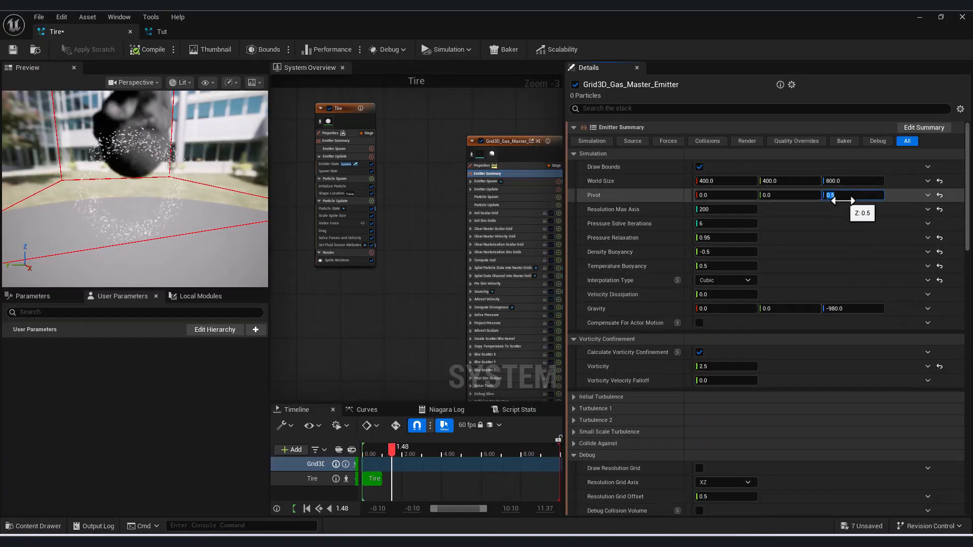
type("0.25")
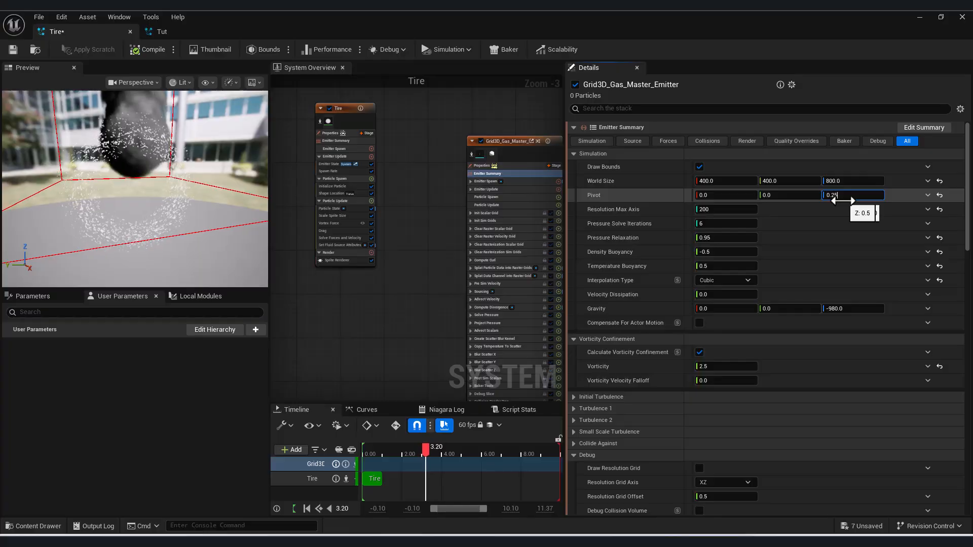
key("Return")
left_click_drag(144, 239, 117, 239)
left_click_drag(176, 239, 178, 239)
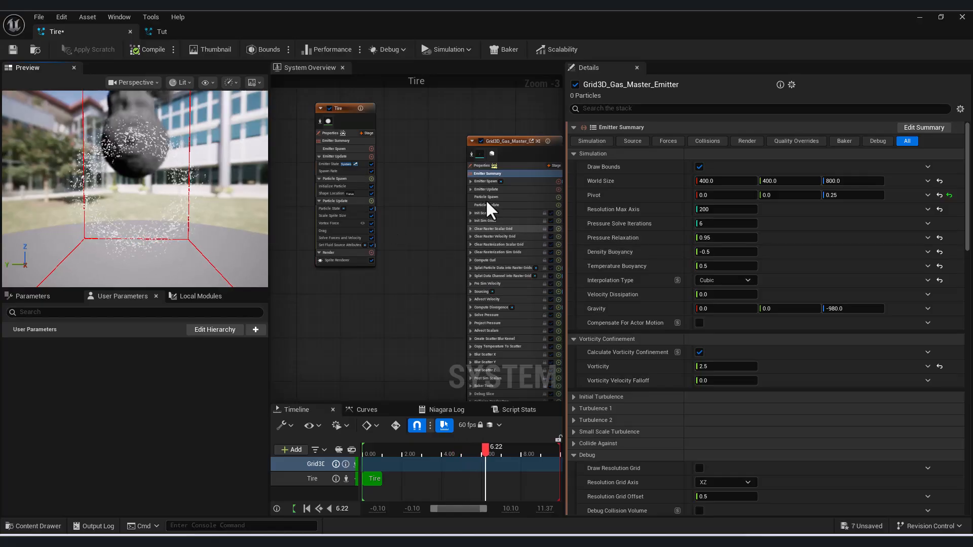
Disable the gas emitter's Sphere Source and enable Use Emitter Source for its Particle Source
left_click(633, 141)
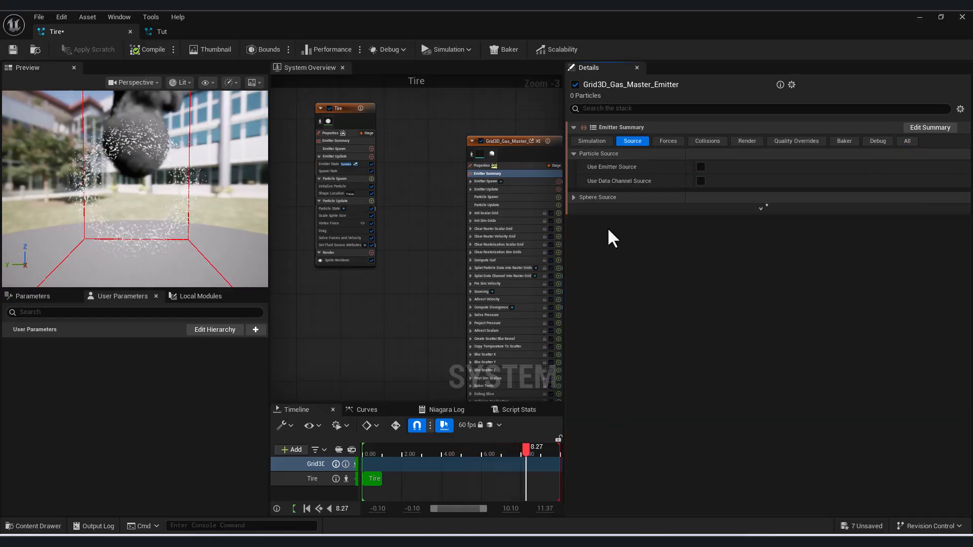
left_click(574, 197)
left_click(701, 212)
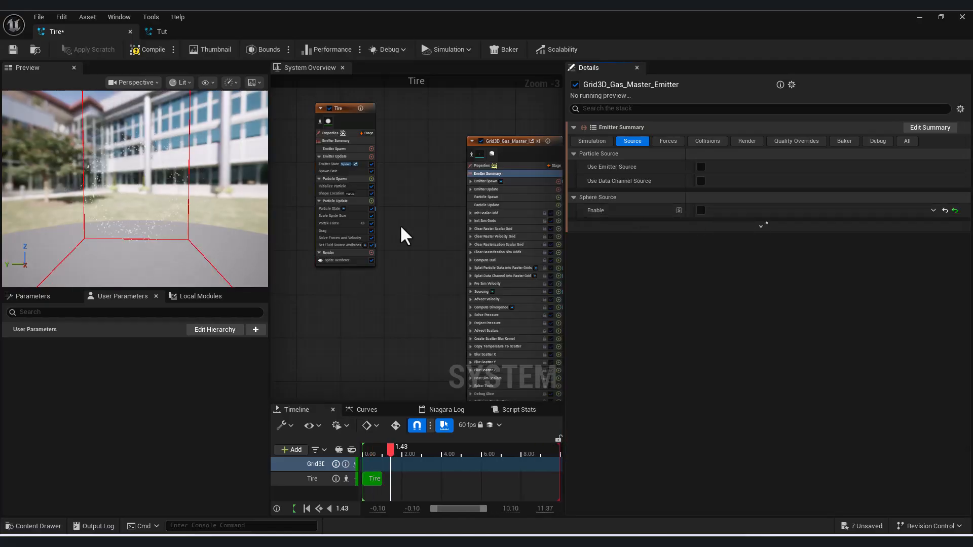
left_click(700, 167)
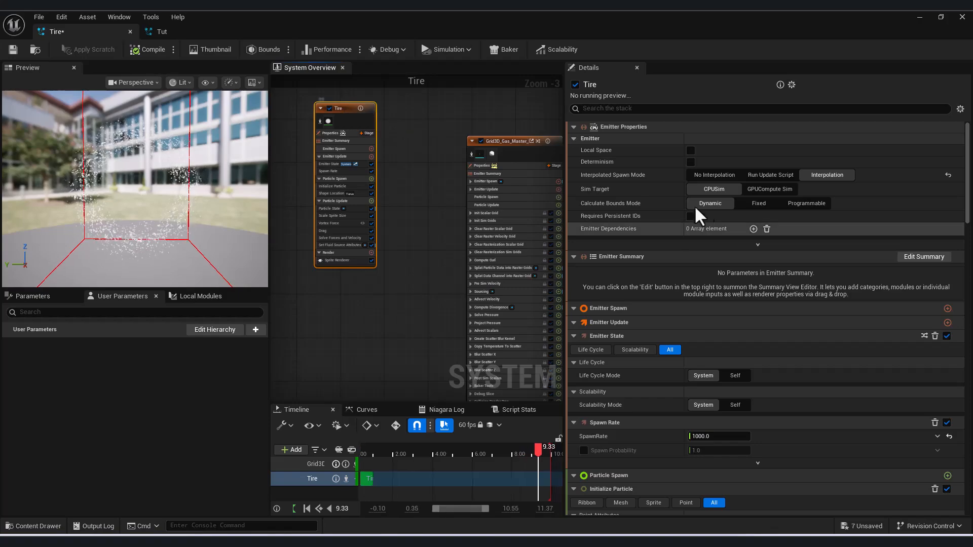
Set the Tire emitter's Sim Target to GPUCompute Sim and its Calculate Bounds Mode to Fixed
left_click(755, 188)
left_click(755, 203)
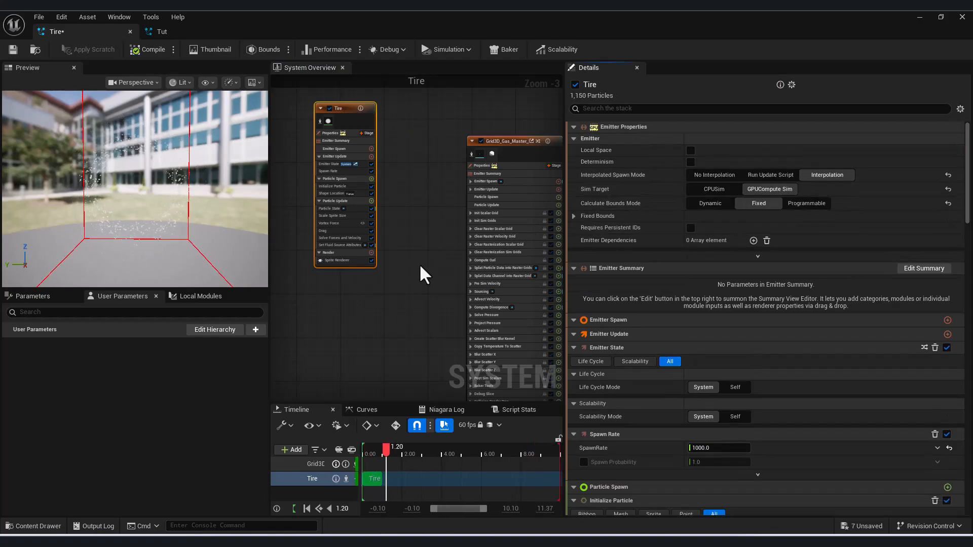
Bind the gas emitter's Particle Reader to the Tire emitter through its Emitter Binding
left_click(522, 142)
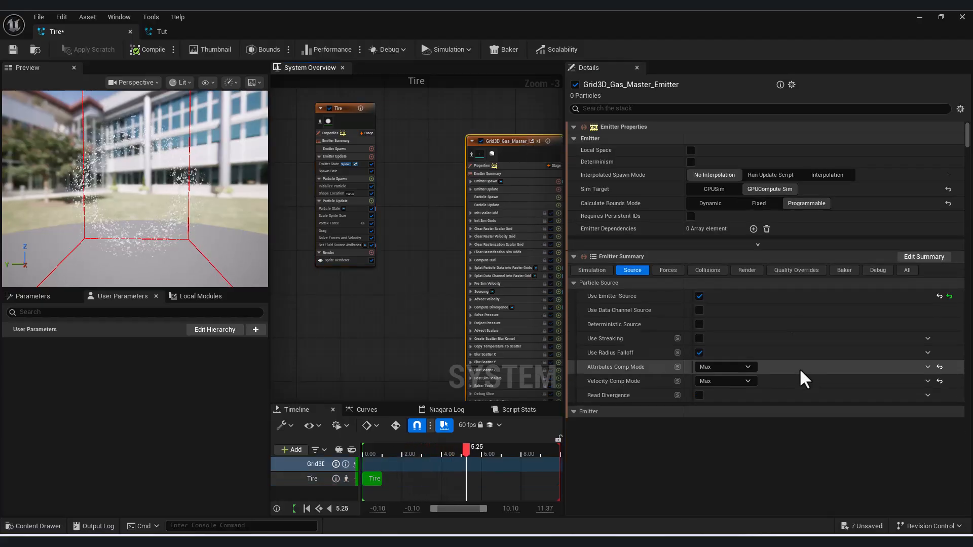
left_click(573, 411)
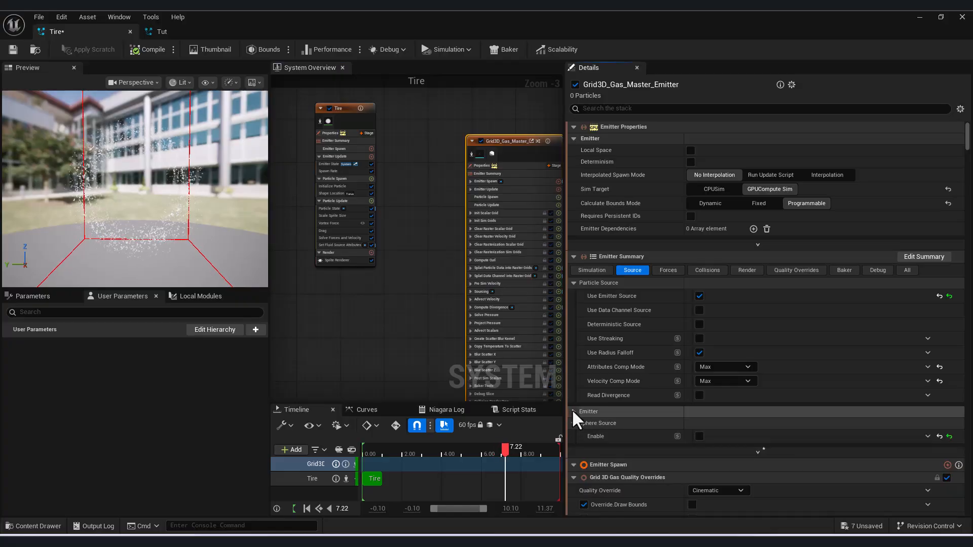
scroll(671, 415, "down", 3)
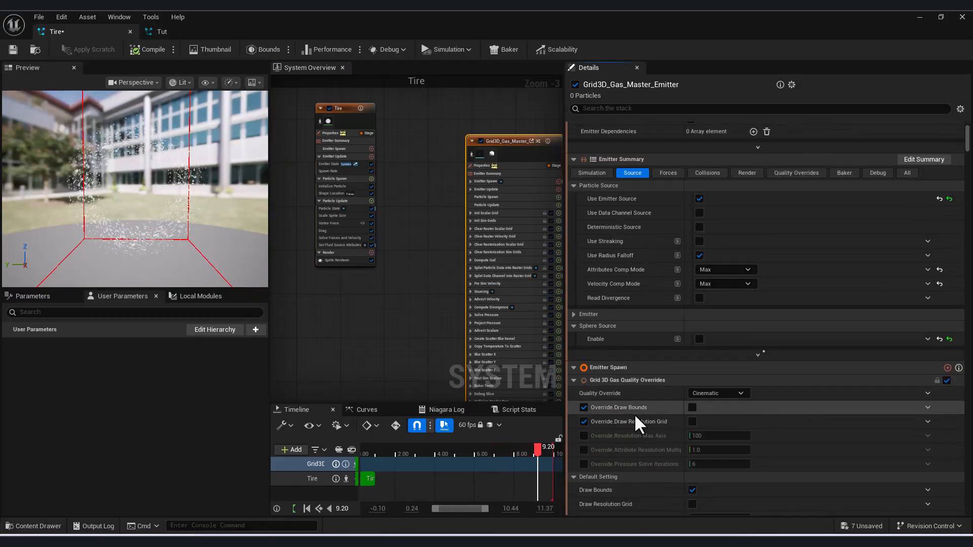
scroll(654, 424, "down", 2)
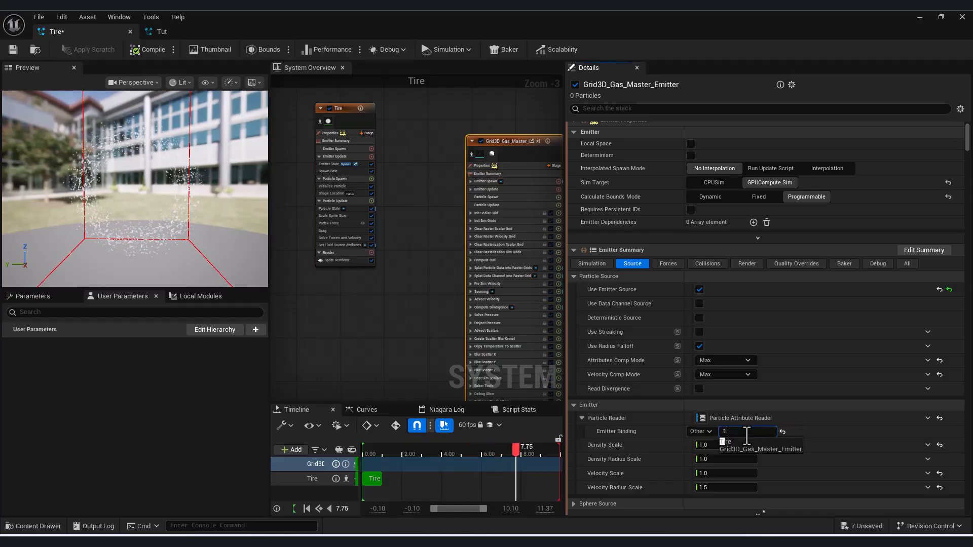
left_click(726, 443)
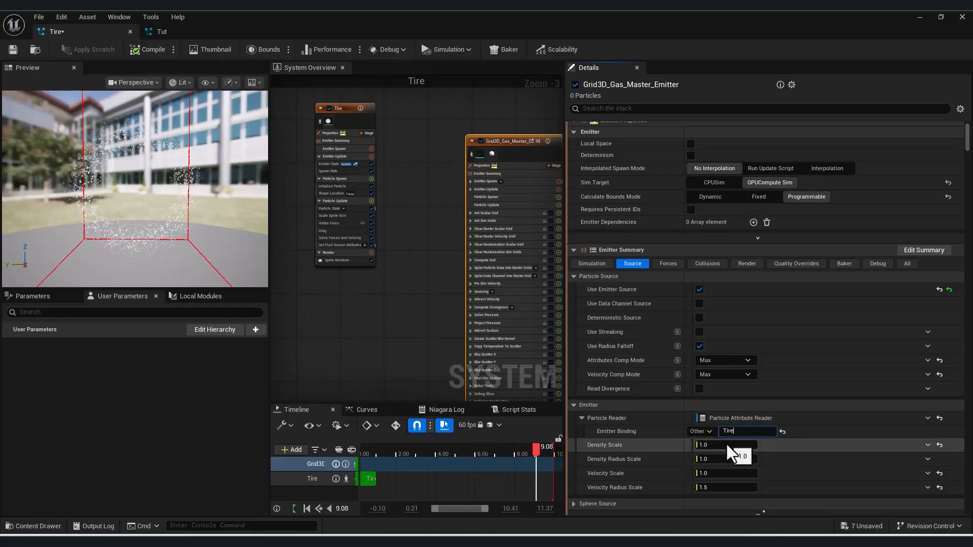
left_click(390, 349)
Set the gas emitter's simulation World Size to 600 in Z and 800 in Y
left_click_drag(154, 240, 190, 241)
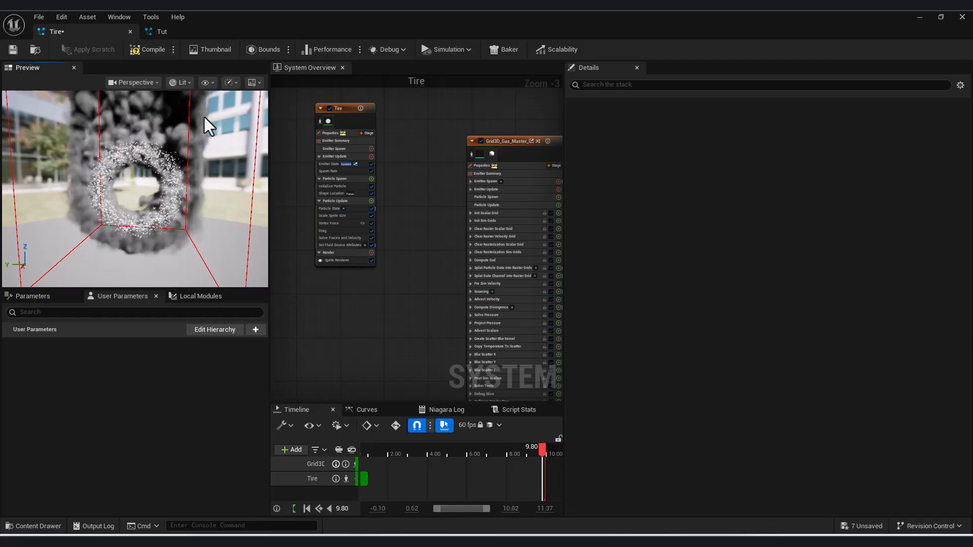
mouse_move(207, 129)
left_mouse_down()
mouse_move(248, 129)
mouse_move(226, 135)
left_mouse_up()
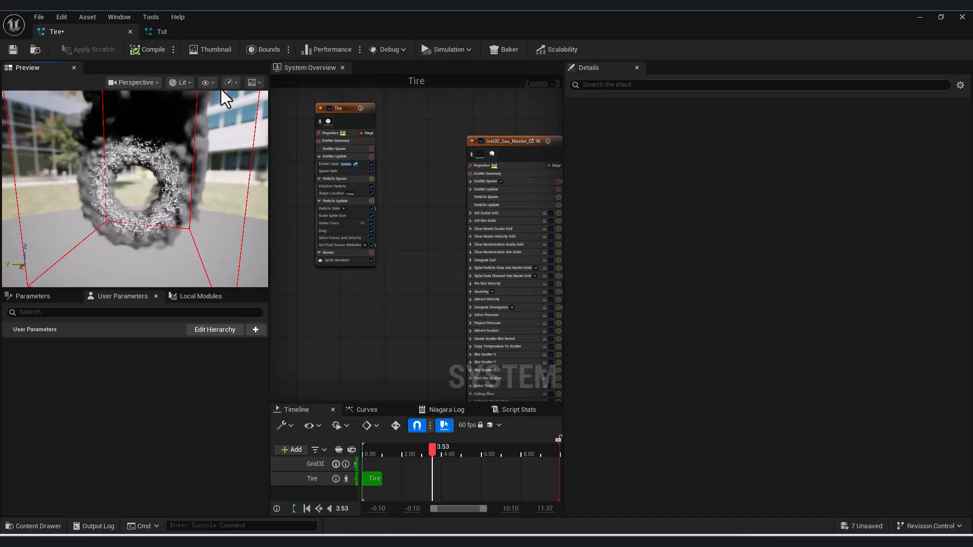
left_click(527, 173)
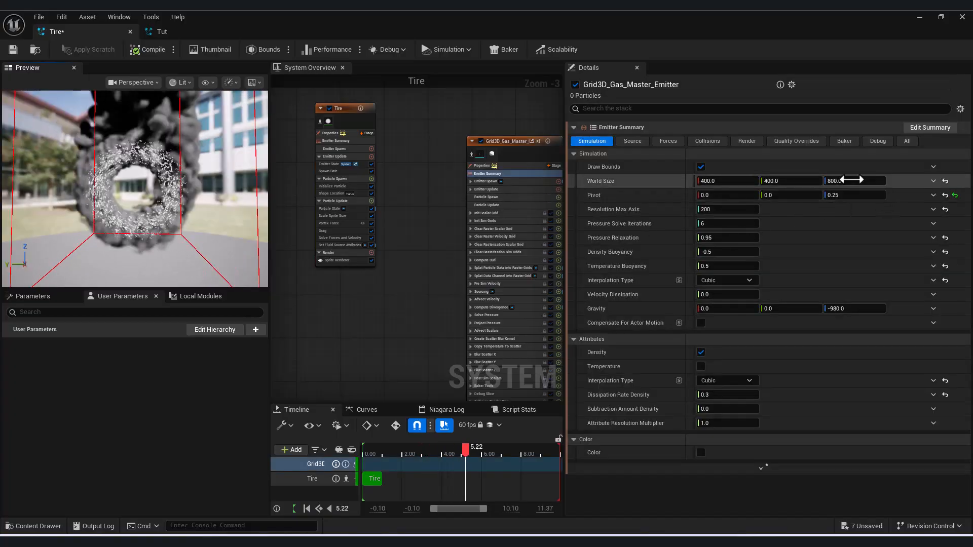
type("600")
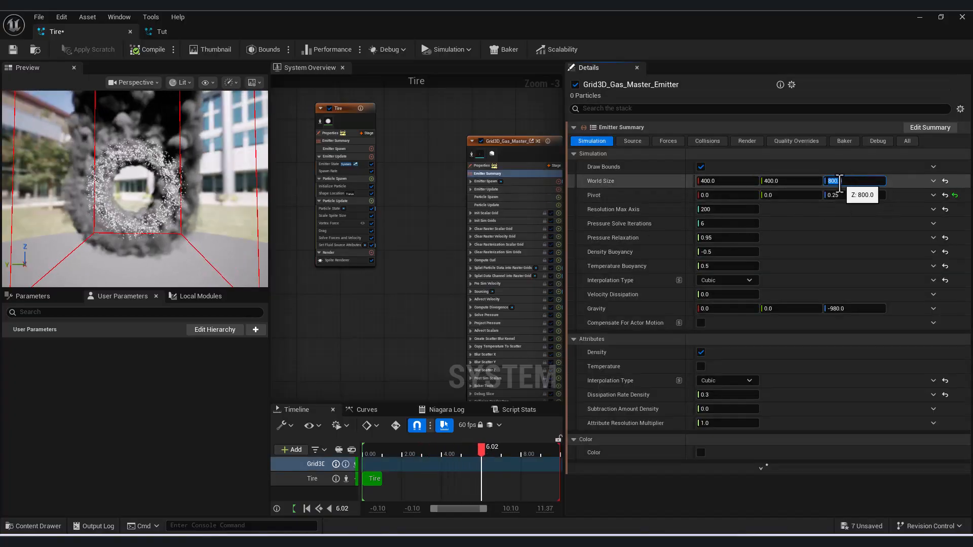
key("Return")
left_click_drag(101, 241, 133, 226)
left_click_drag(231, 237, 238, 236)
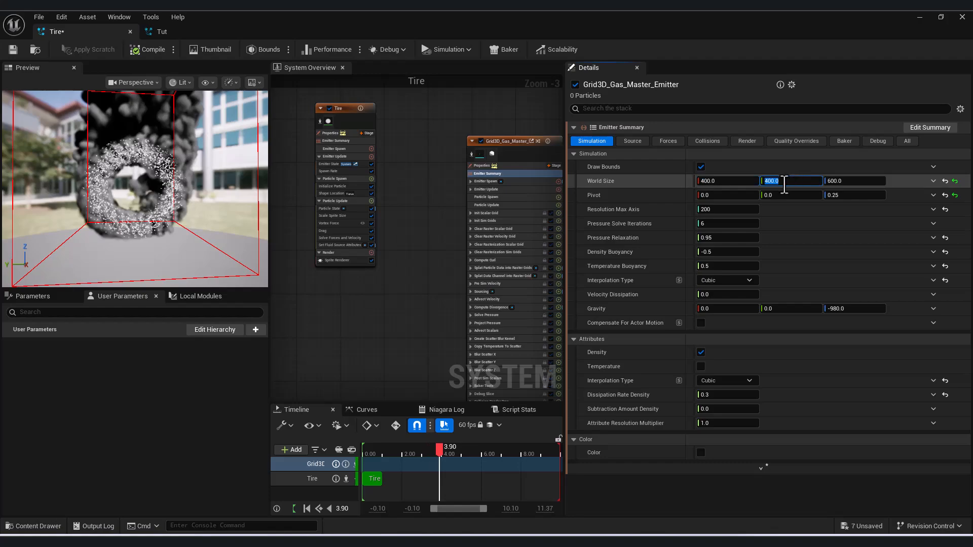
type("800")
key("Return")
left_click_drag(181, 223, 58, 233)
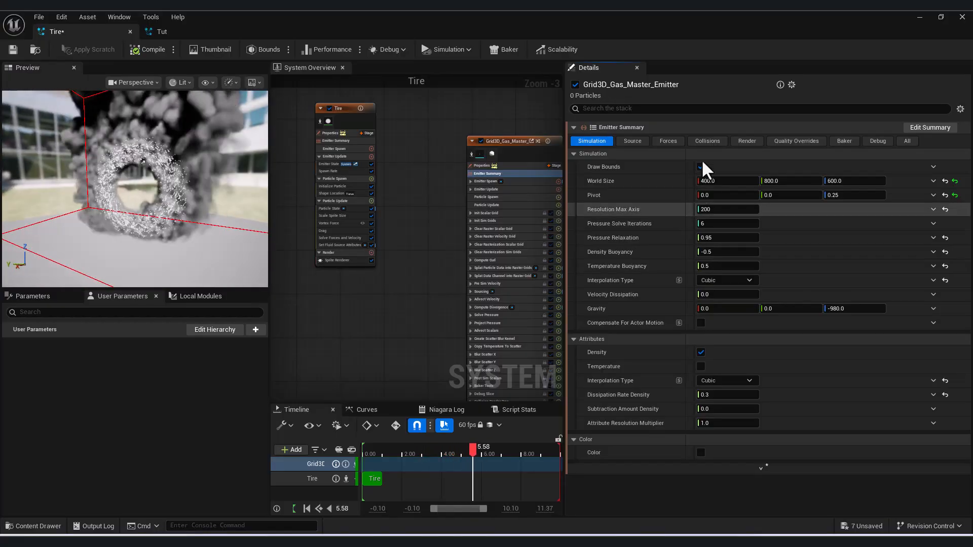
Disable Open Boundary -Z in the gas emitter's collision Boundary settings and check the smoke in the preview
left_click(718, 142)
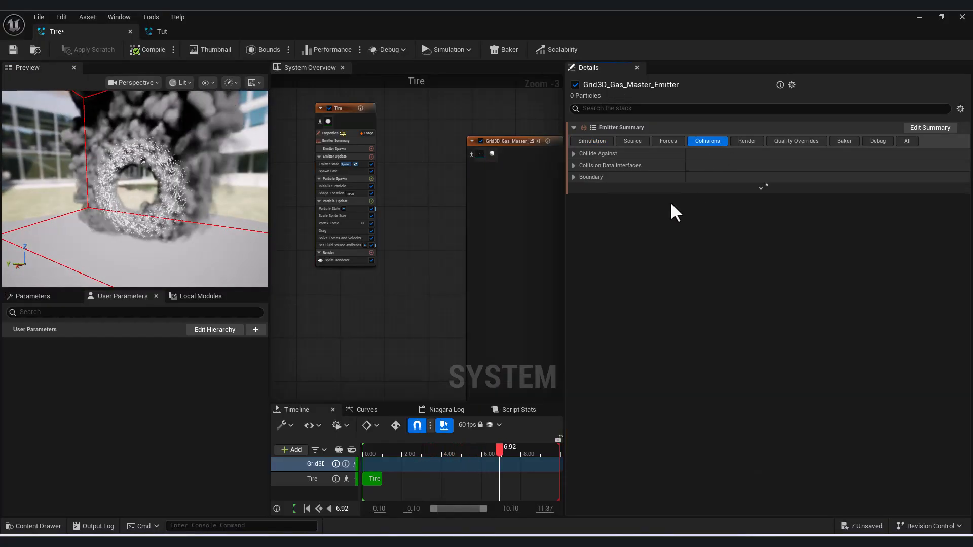
left_click(574, 177)
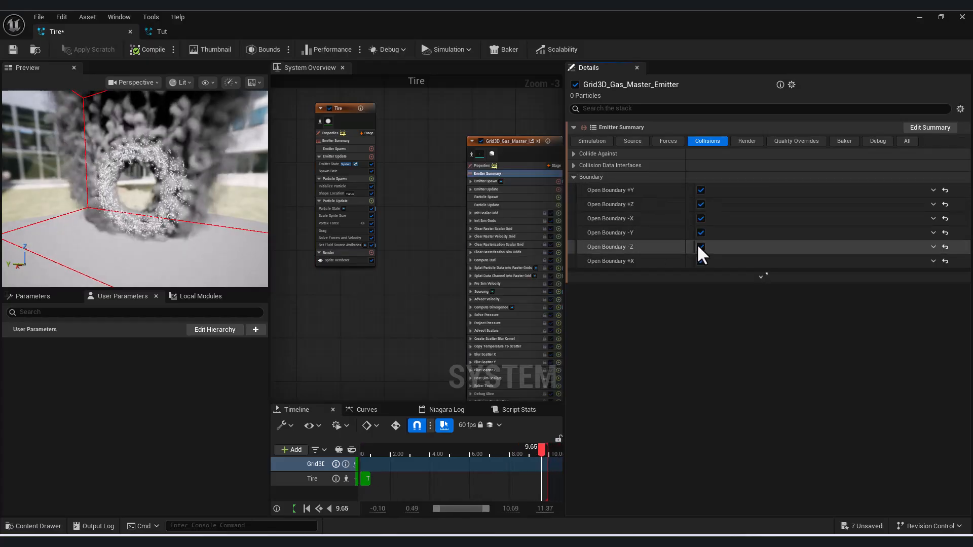
left_click(699, 246)
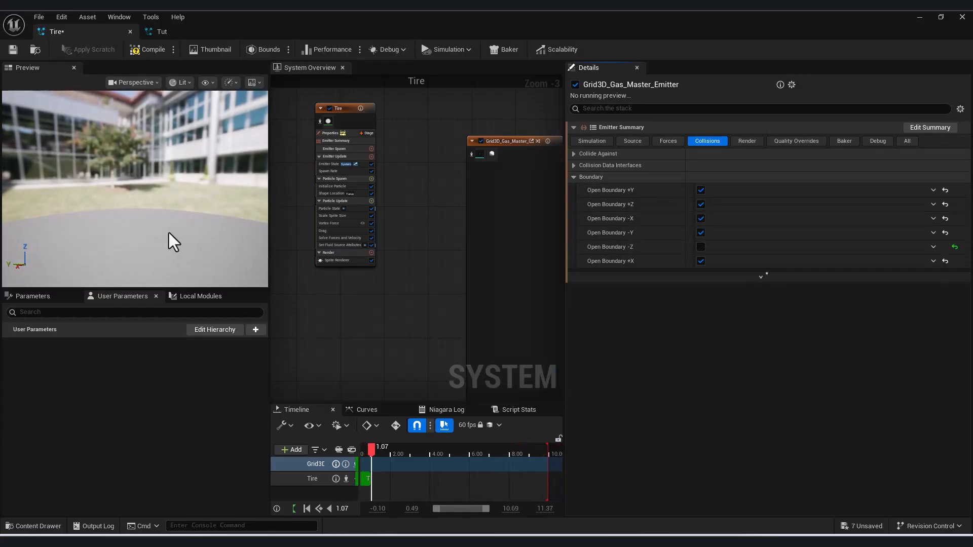
left_click_drag(160, 230, 218, 231)
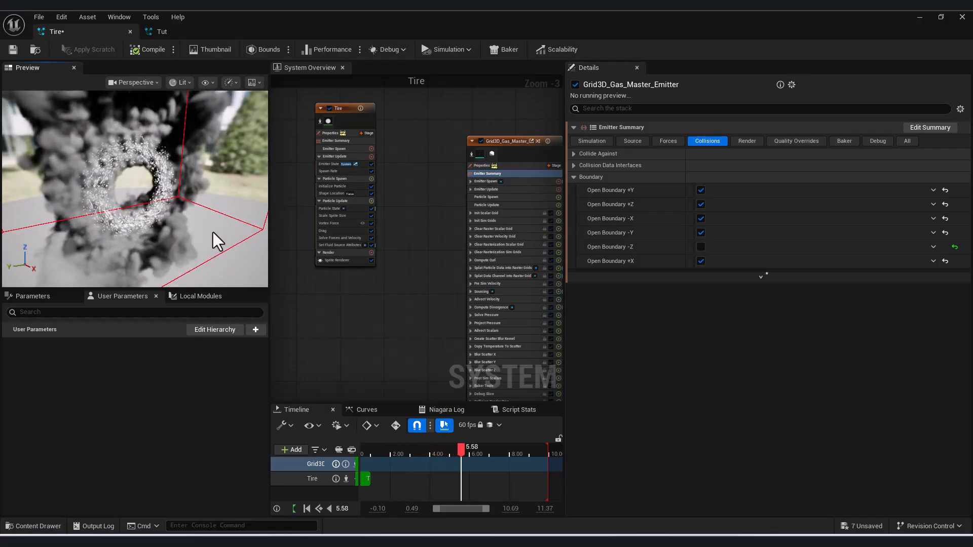
left_click_drag(135, 246, 253, 246)
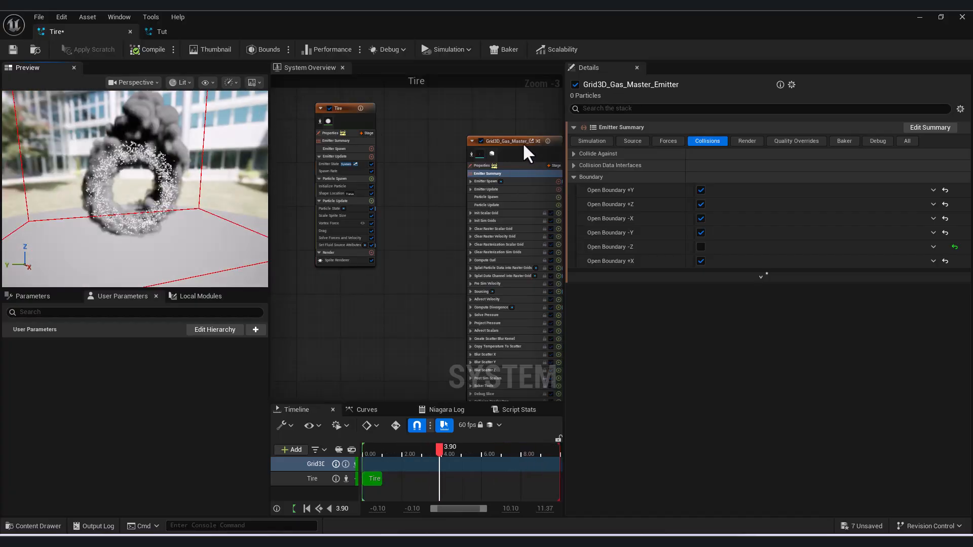
Set the gas emitter's simulation Density Buoyancy to 1.0
left_click(523, 142)
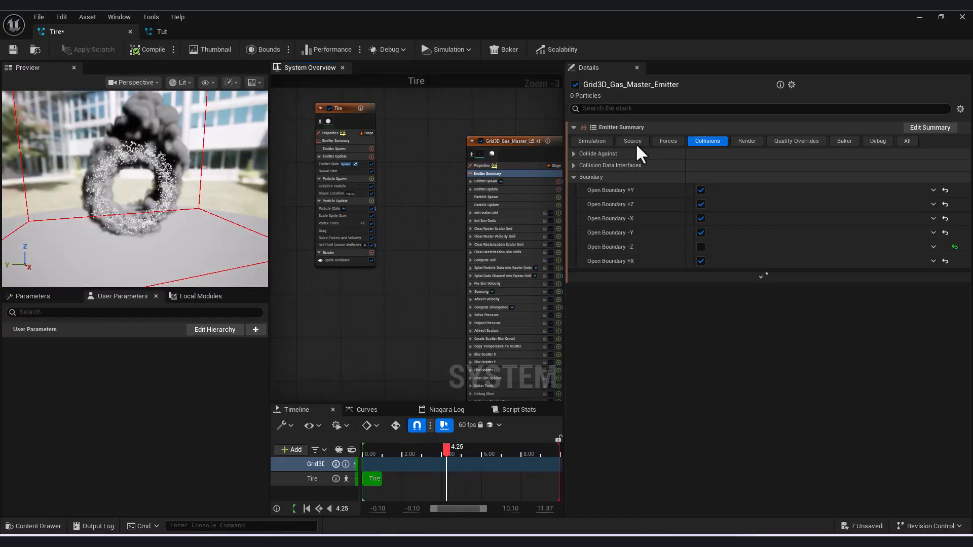
left_click(502, 174)
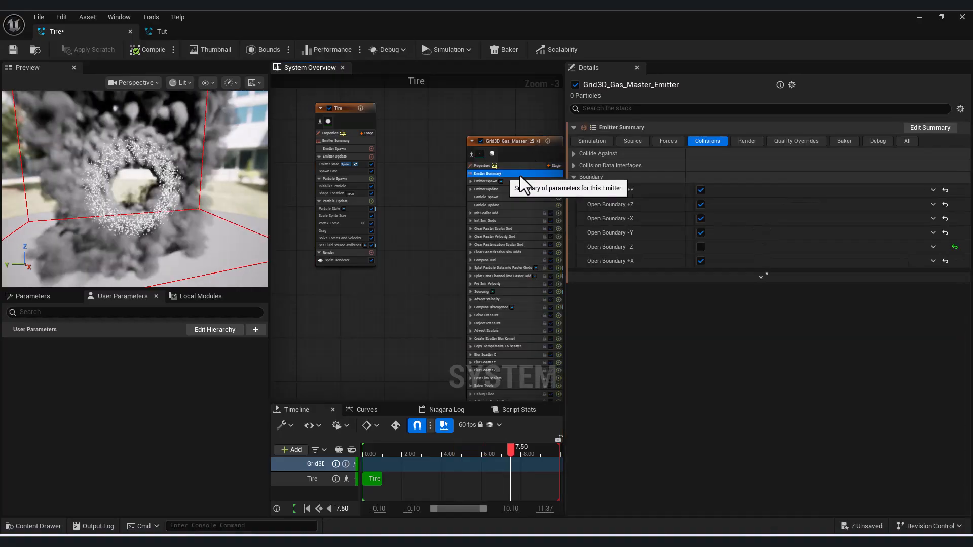
left_click(607, 141)
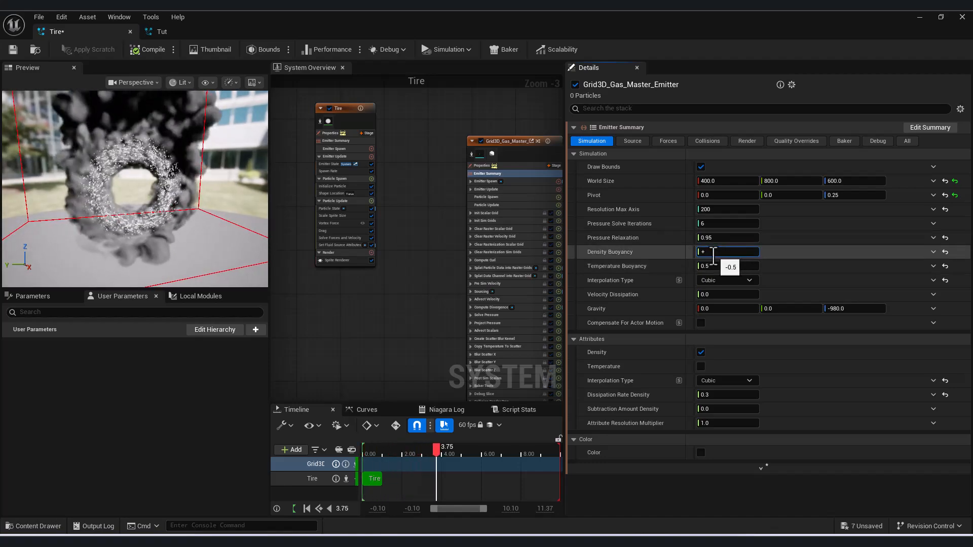
key("Return")
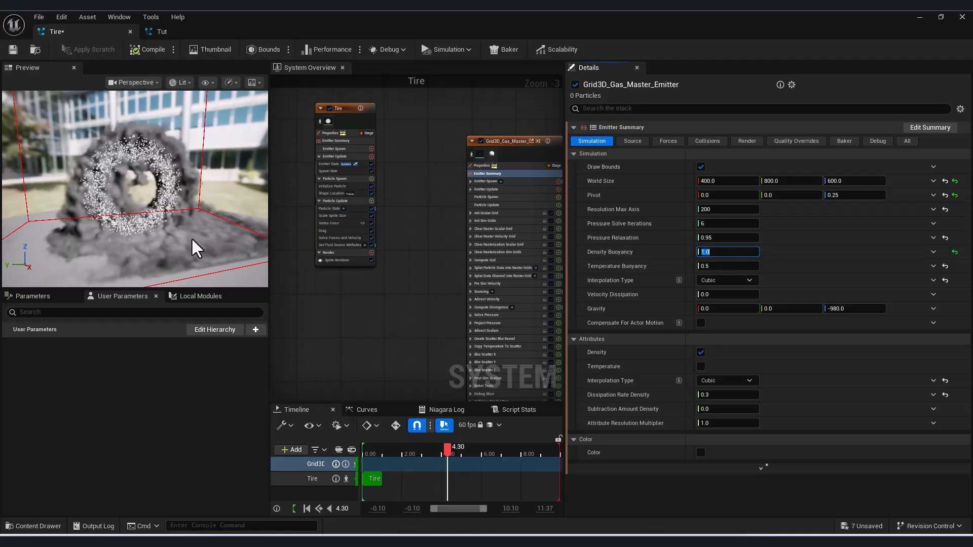
mouse_move(190, 240)
left_mouse_down()
mouse_move(147, 238)
mouse_move(200, 240)
mouse_move(170, 240)
mouse_move(190, 238)
left_mouse_up()
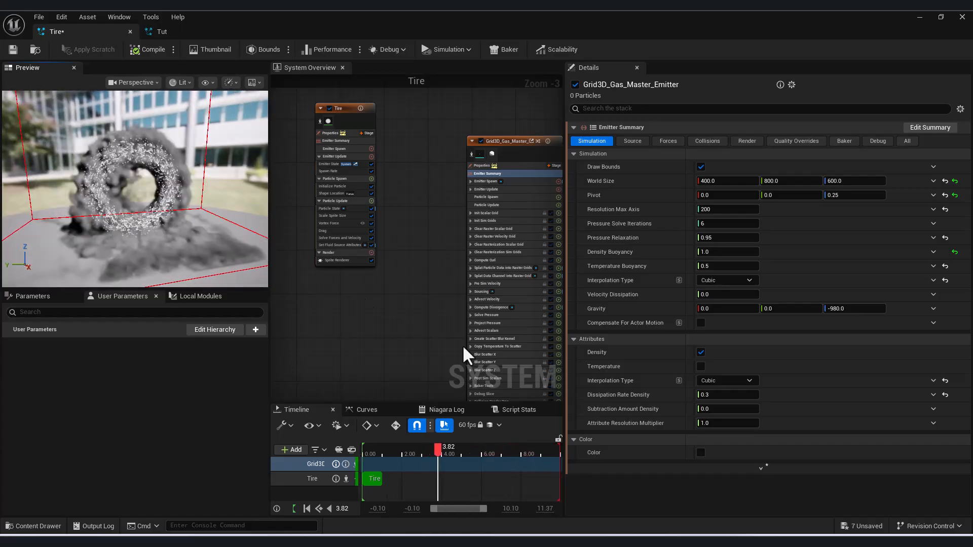
Set the gas emitter's Dissipation Rate Density to 0.95 and check the smoke in the preview
left_click(729, 395)
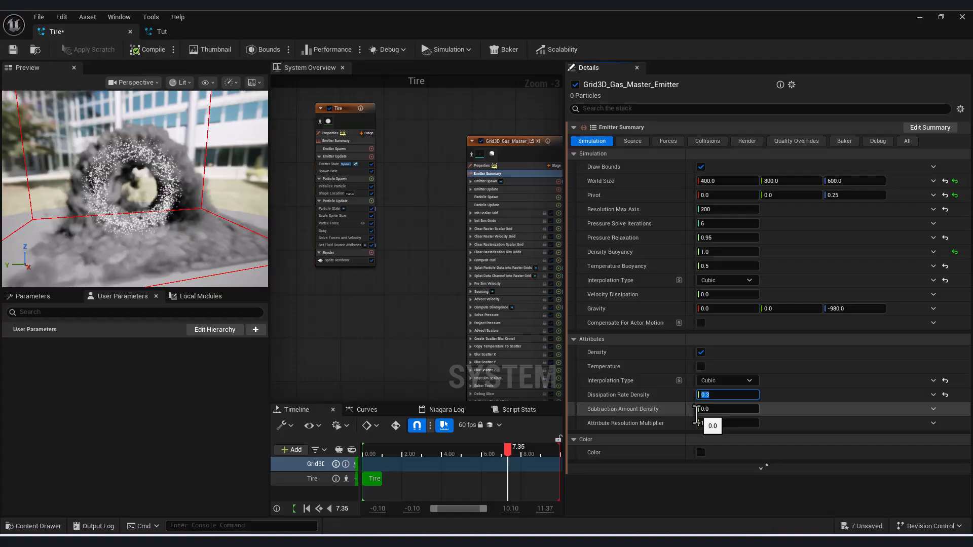
type("0")
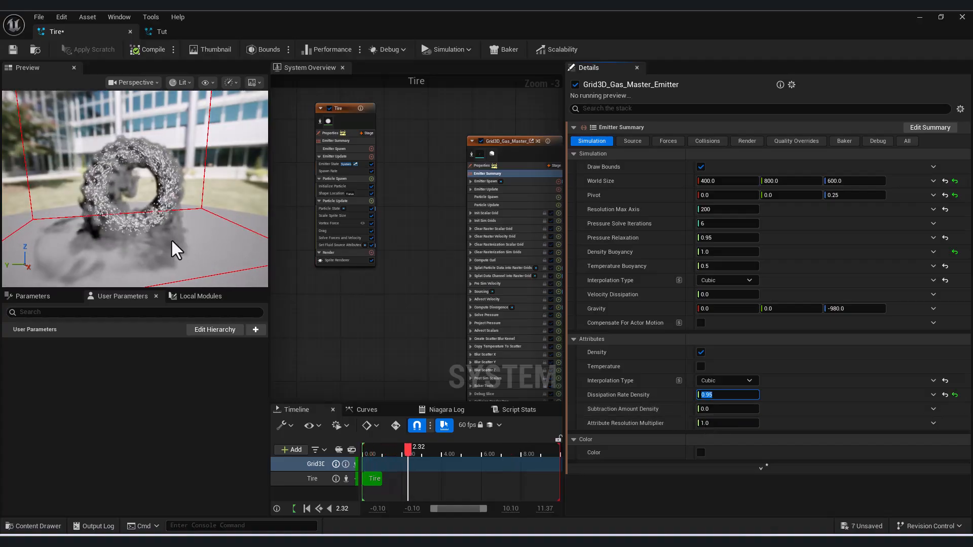
left_click_drag(169, 242, 195, 242)
Try a Dissipation Rate Density of 0.1 on the gas emitter and set it back to 0.95
left_click(745, 395)
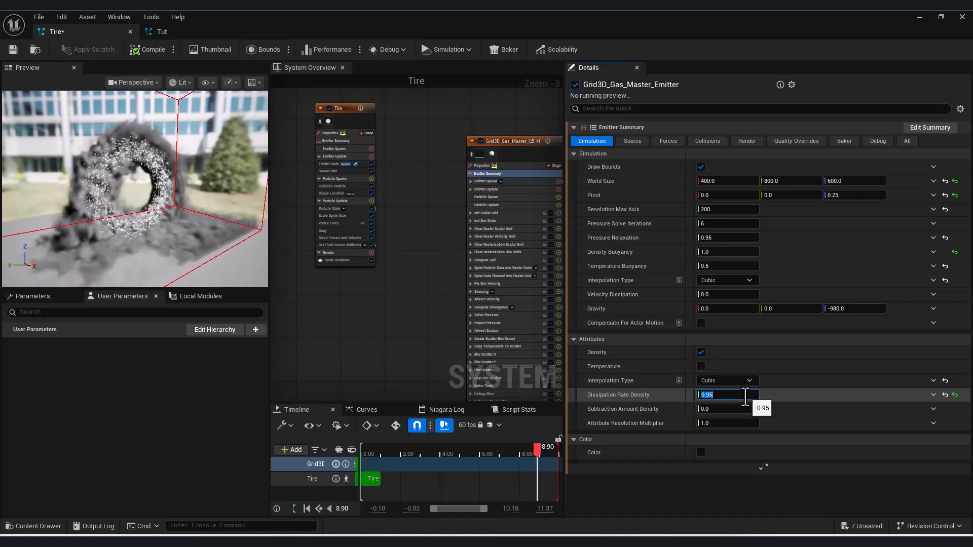
type("0.1")
key("Return")
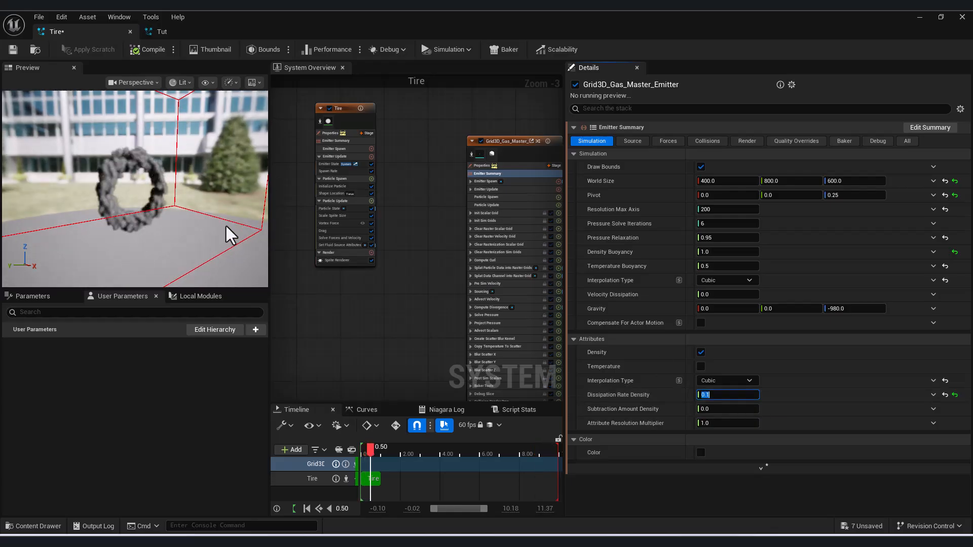
left_click_drag(202, 249, 151, 249)
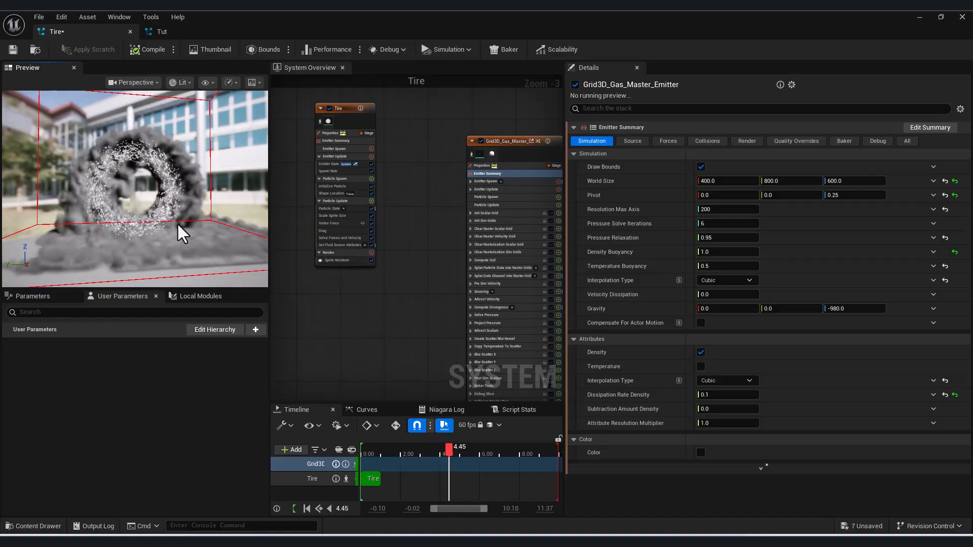
left_click(729, 397)
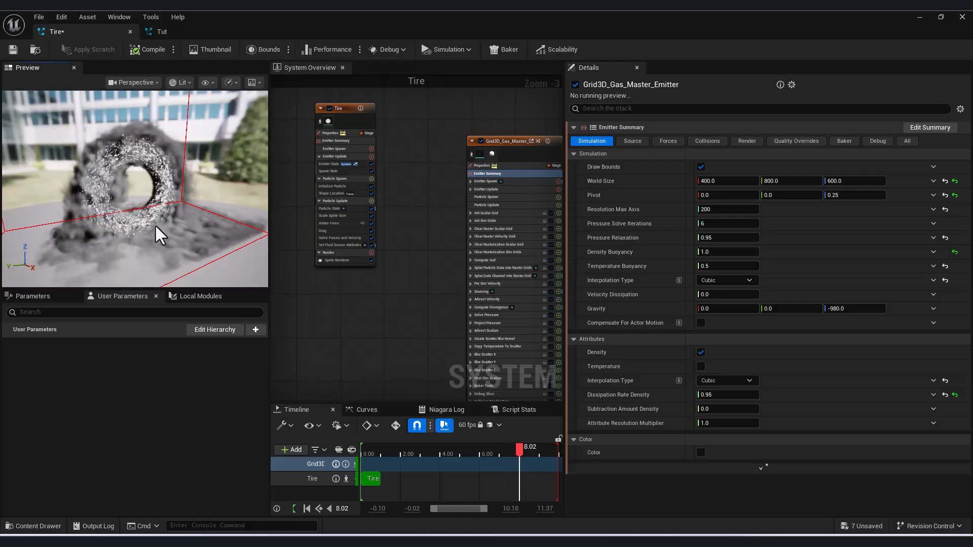
left_click_drag(147, 220, 169, 228)
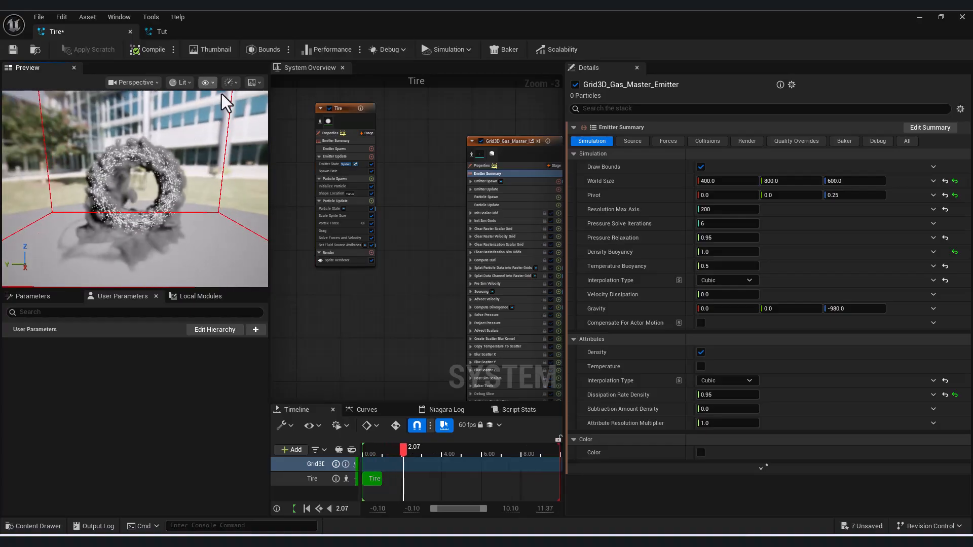
Enable Calculate Vorticity Confinement and Calculate Wind among the gas emitter's forces
left_click(668, 141)
left_click(701, 166)
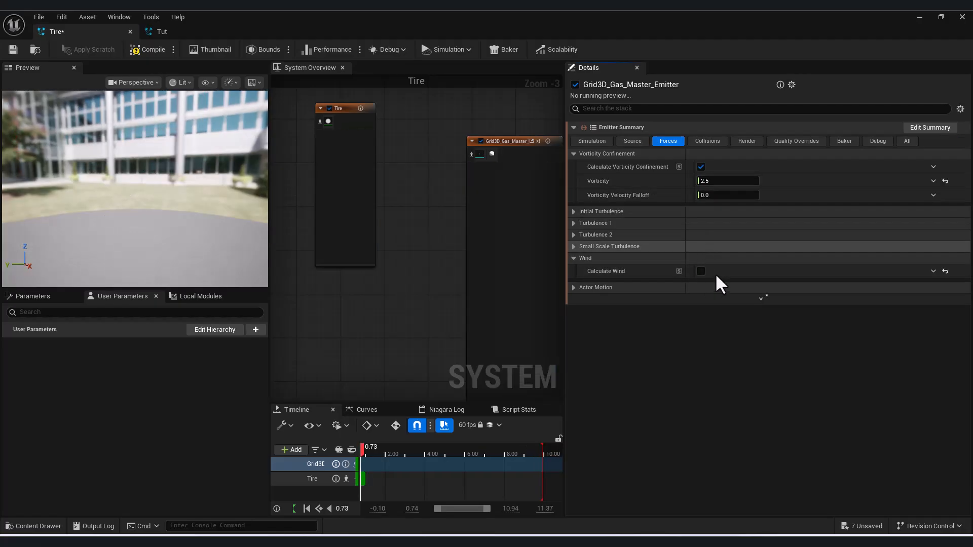
left_click(702, 273)
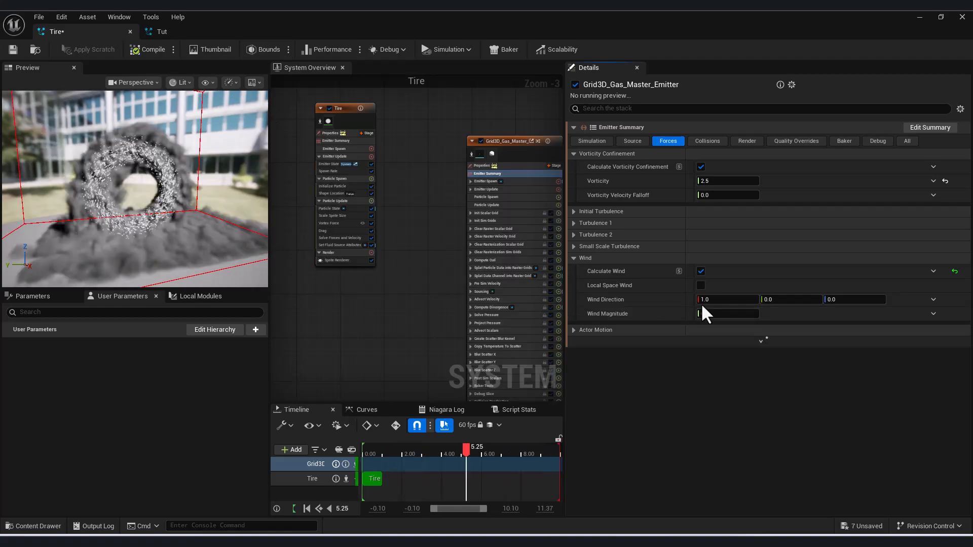
Set the gas emitter's Wind Direction Y to -2 and its Wind Magnitude to 20
left_click(716, 299)
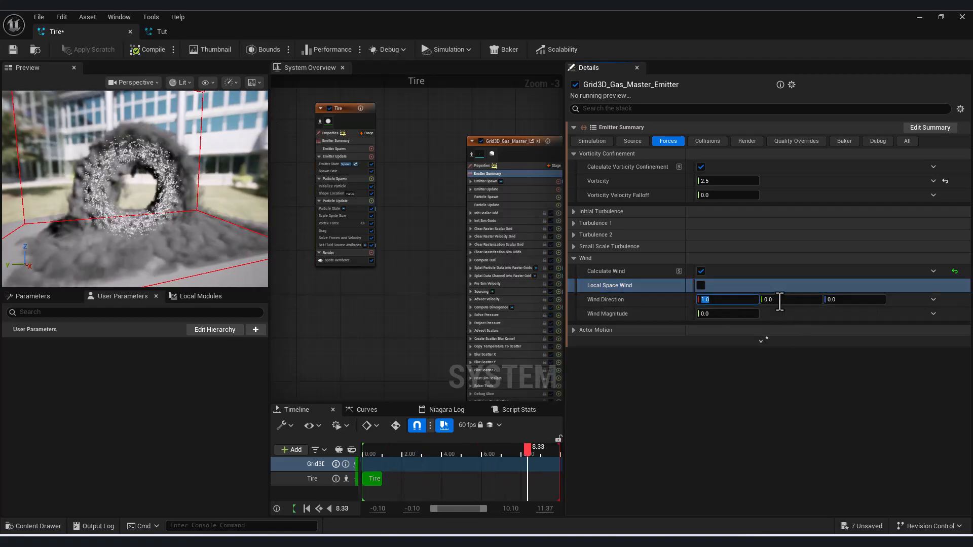
left_click(780, 300)
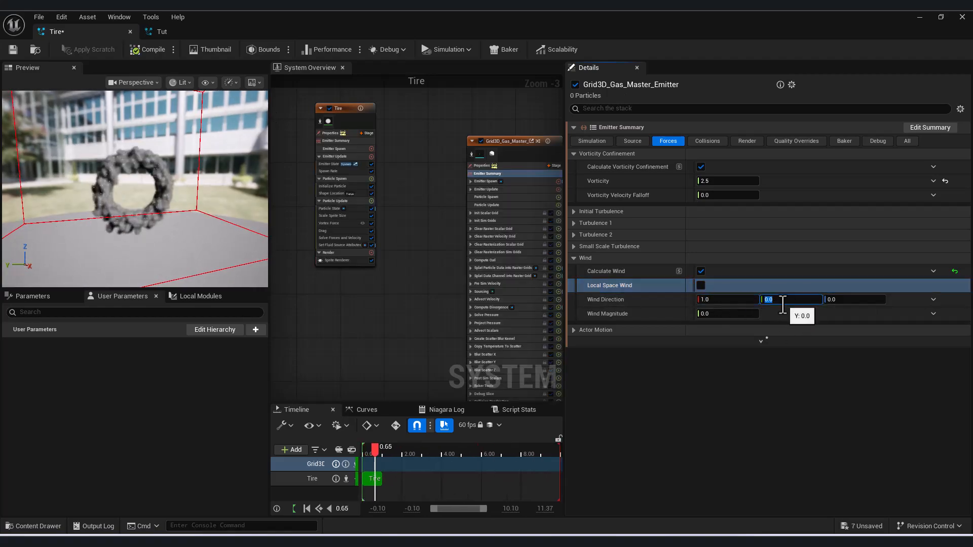
type("-2")
key("Return")
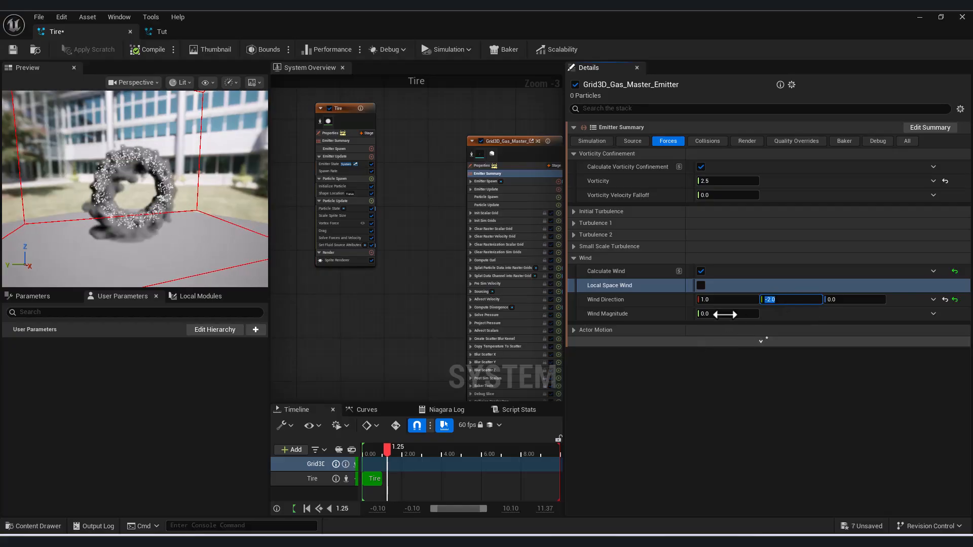
left_click(726, 315)
type("20")
key("Return")
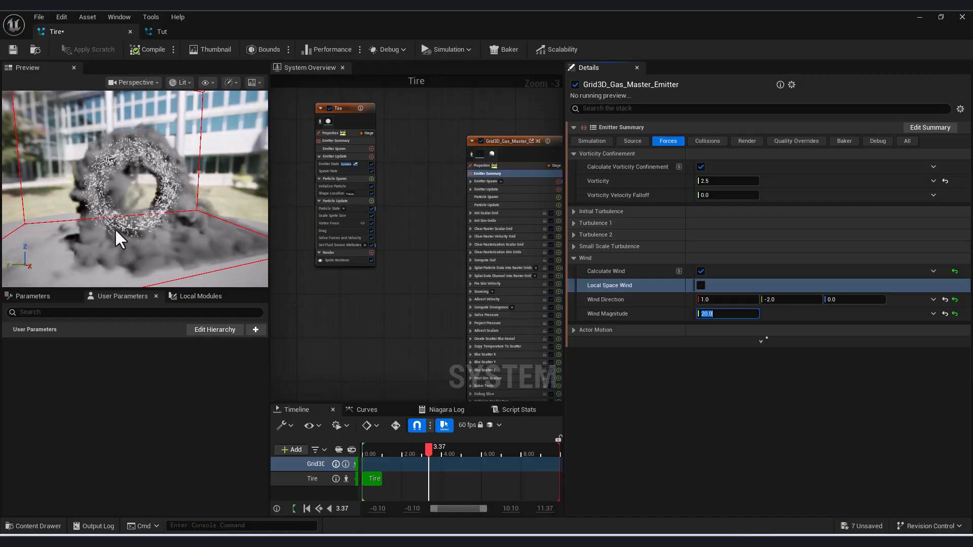
left_click_drag(160, 200, 57, 201)
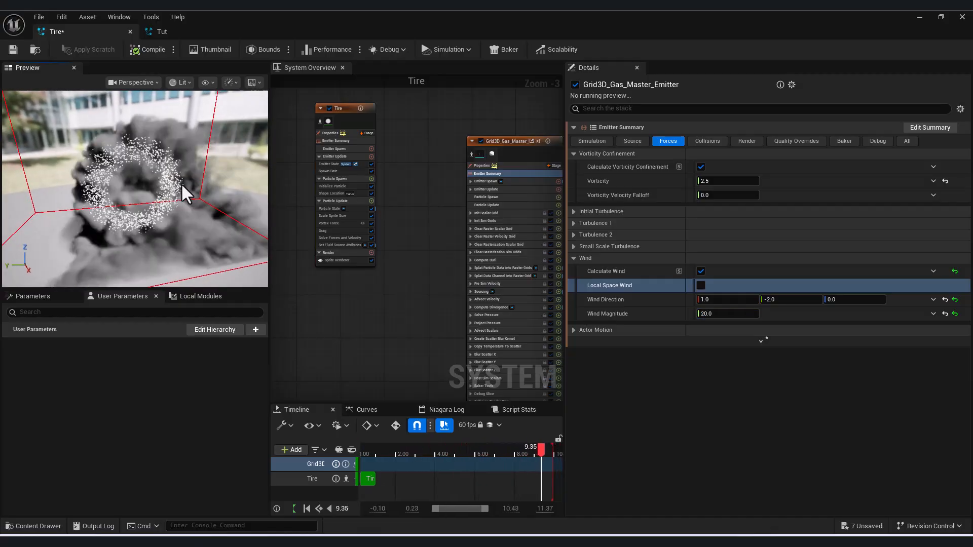
Set Density to 0.2 and Temperature to 0 in the Tire emitter's Set Fluid Source Attributes module
left_click(339, 244)
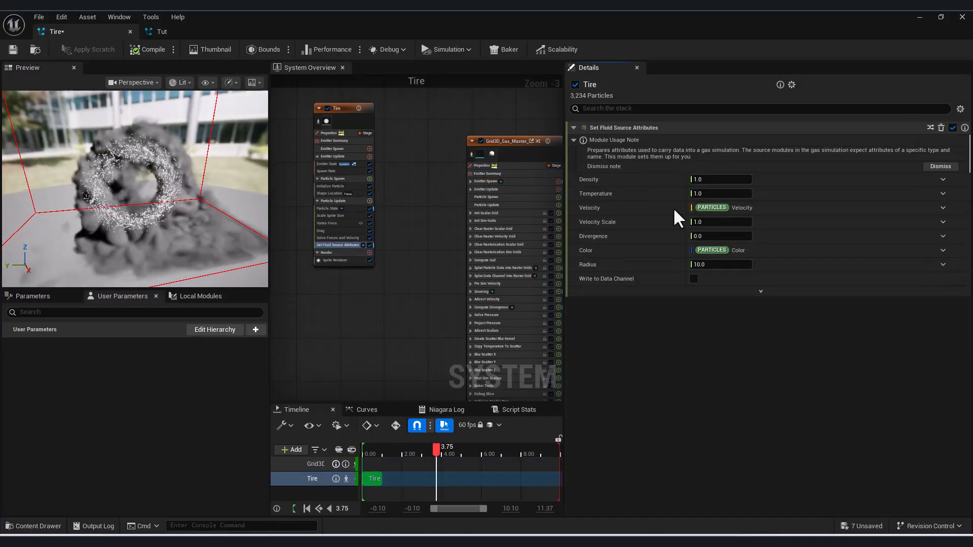
left_click(722, 181)
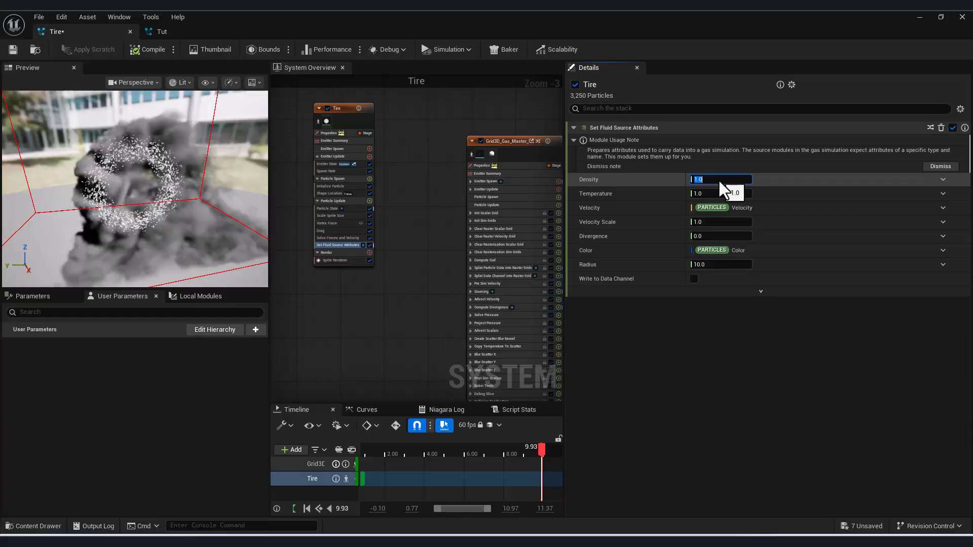
type("0.")
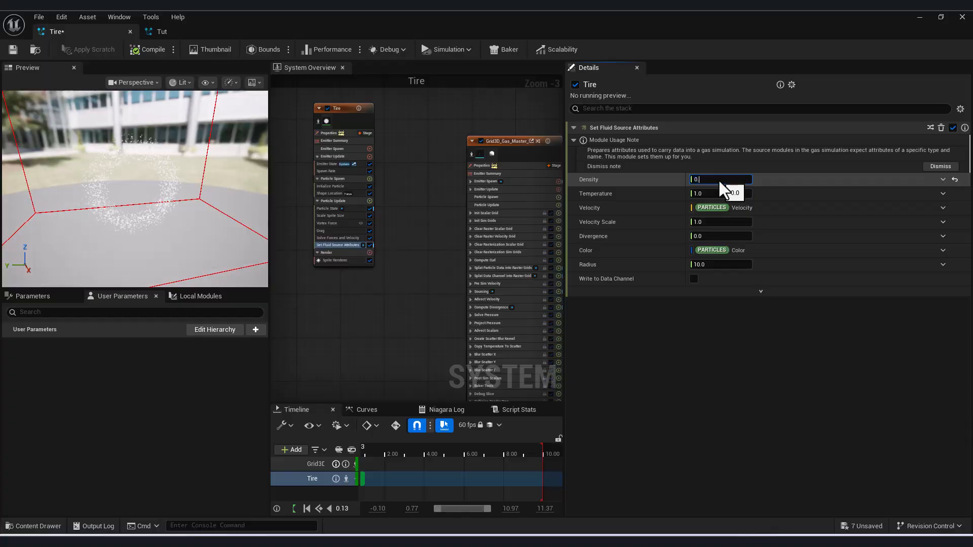
type("2")
key("Return")
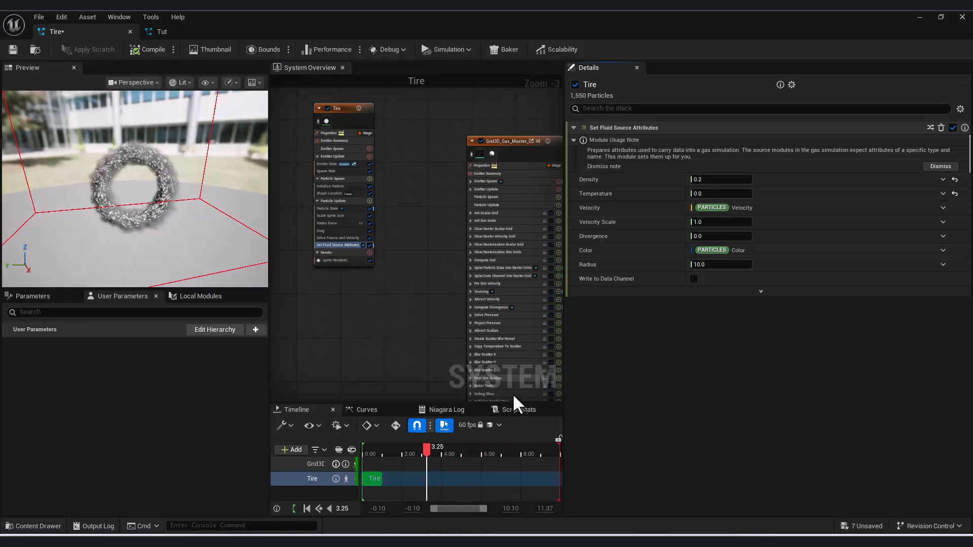
Try a Radius of 5 in the Tire emitter's Set Fluid Source Attributes module and inspect the smoke facing the ring
left_click(718, 265)
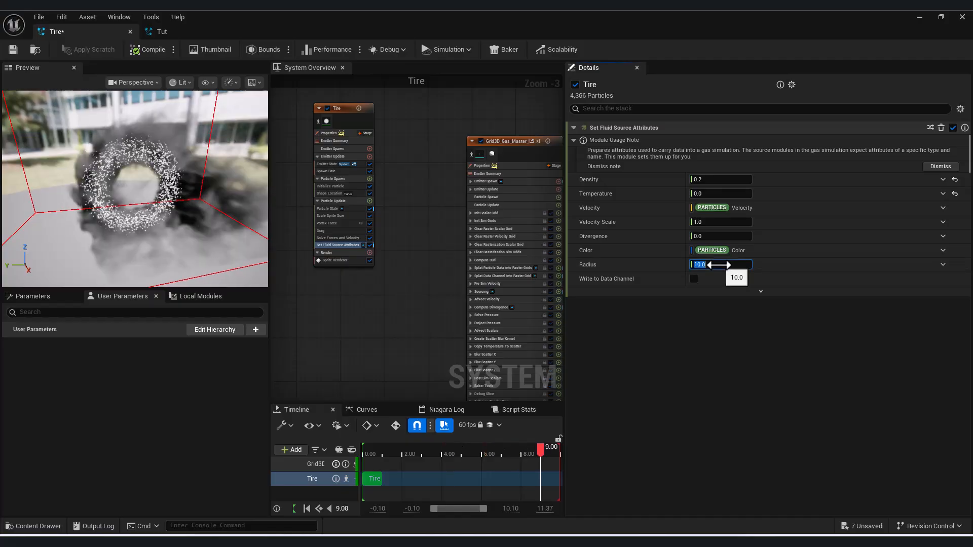
type("5")
key("Return")
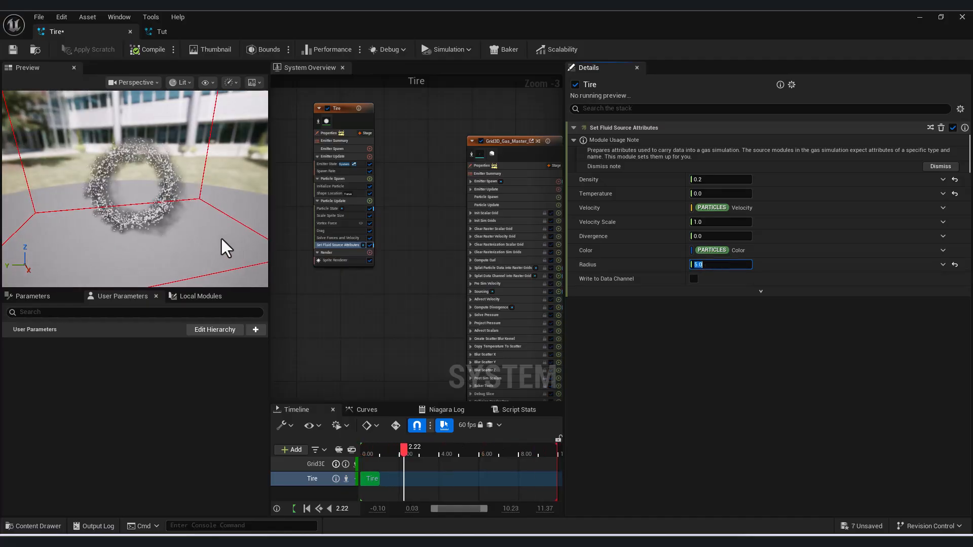
left_click_drag(211, 245, 112, 246)
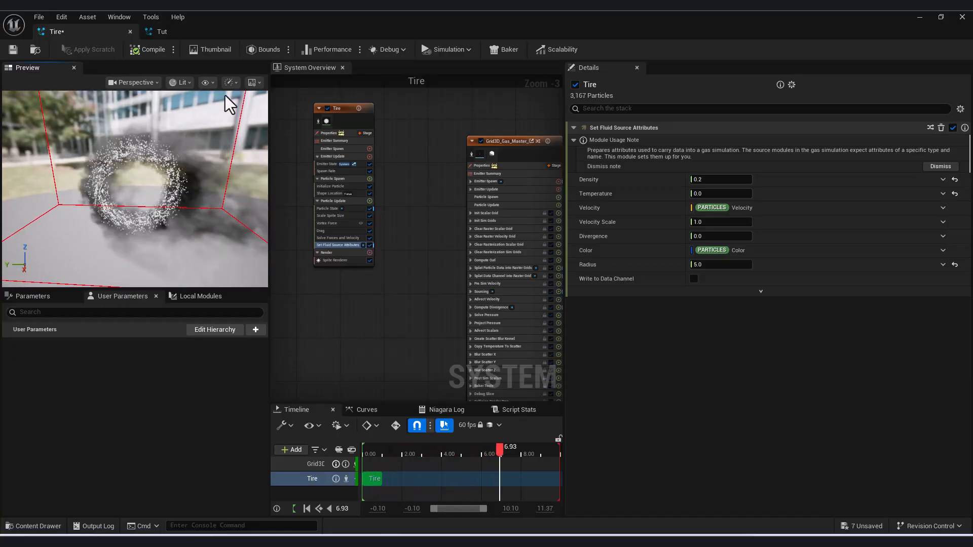
left_click(705, 265)
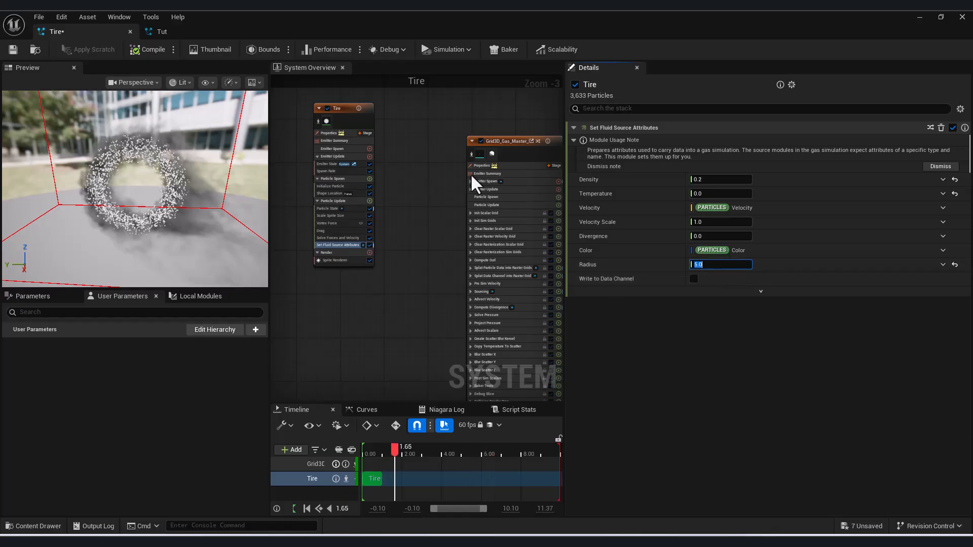
left_click(719, 266)
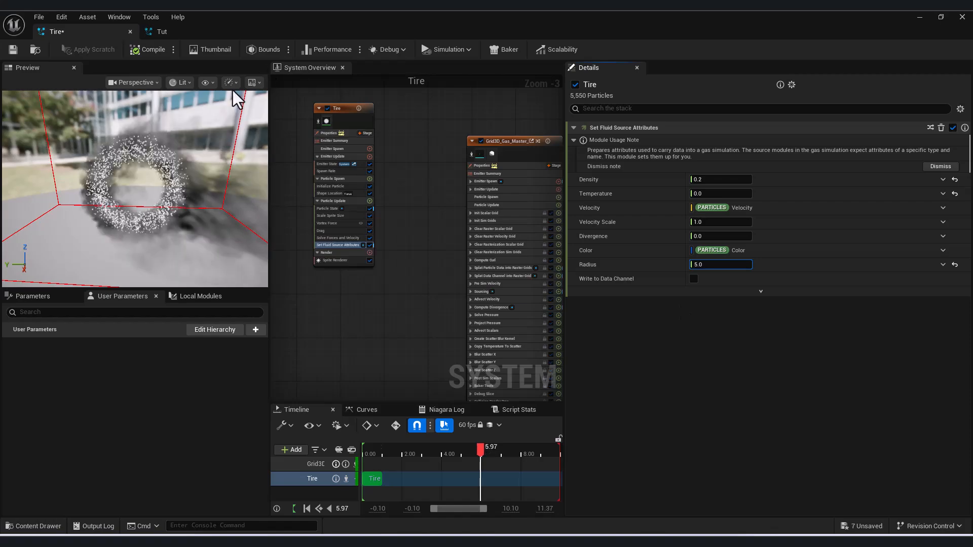
Try a Radius of 2 for the Tire emitter's fluid source and inspect the smoke from the ring's side
left_click(715, 264)
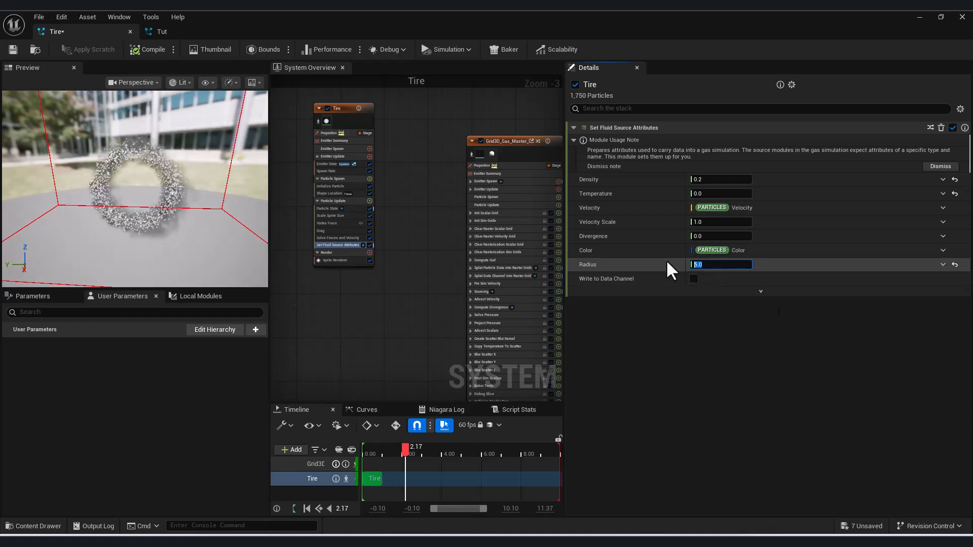
type("2")
key("Return")
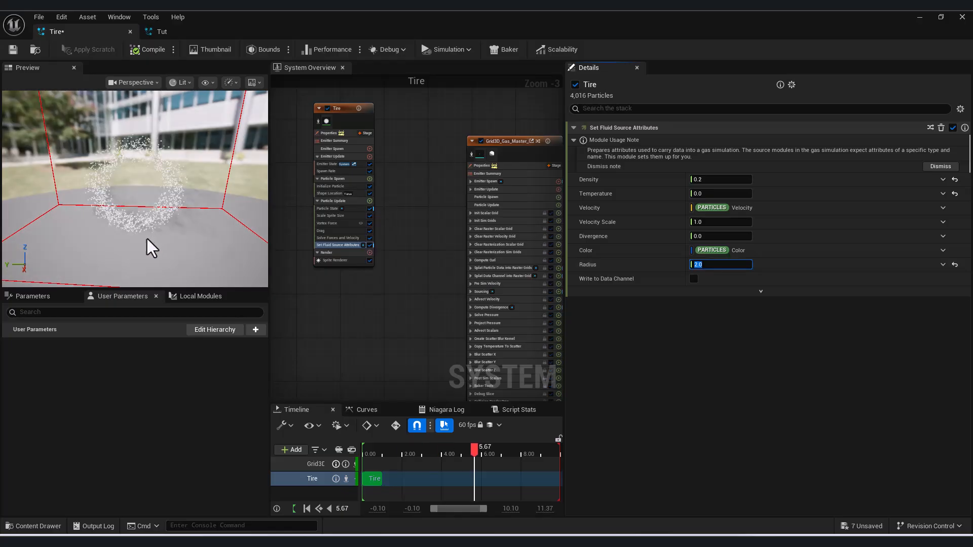
left_click_drag(139, 246, 231, 248)
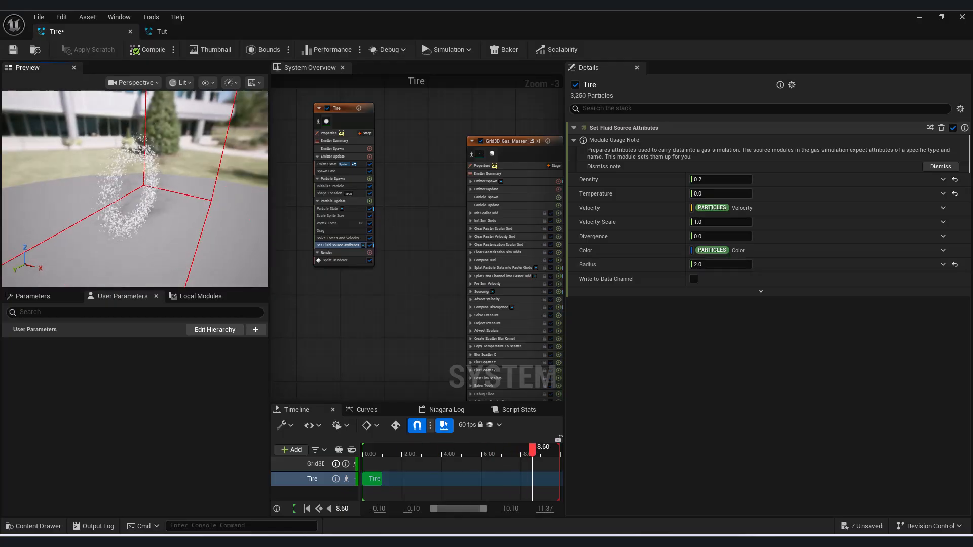
Set the Radius of the Tire emitter's fluid source to 4 and check the smoke facing the ring
left_click(714, 266)
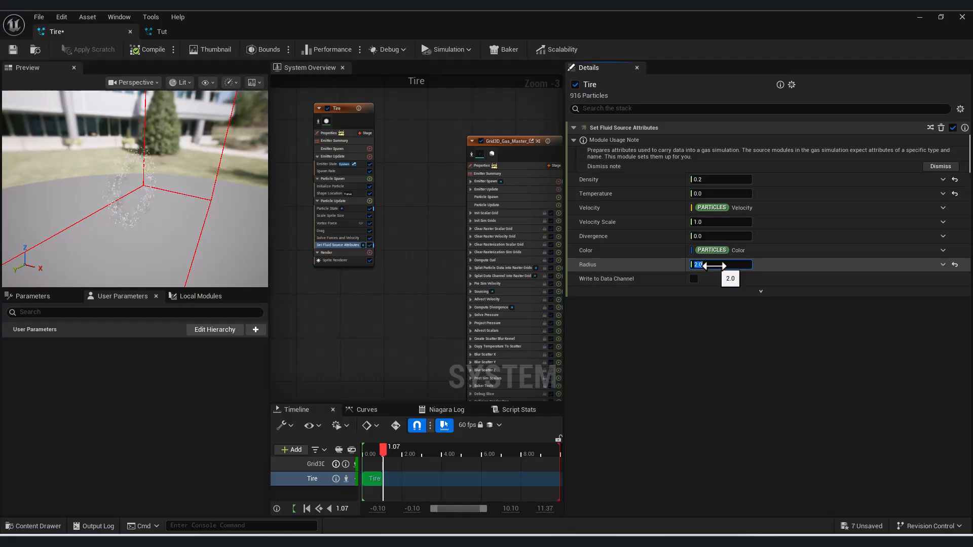
type("4")
key("Return")
left_click_drag(173, 224, 67, 224)
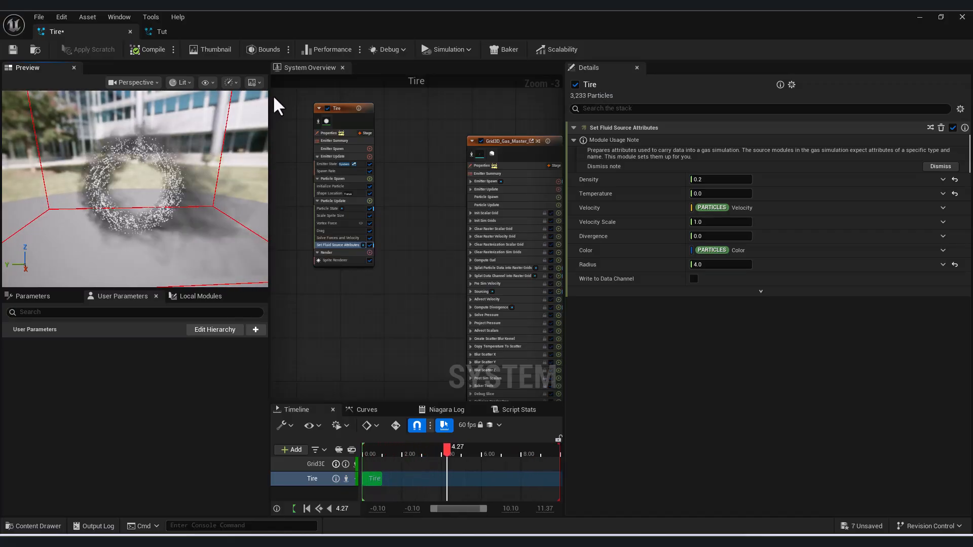
Add a minimal emitter between the Tire and gas emitters, and disable the Grid3D gas emitter
left_click_drag(498, 150, 514, 145)
right_click(438, 149)
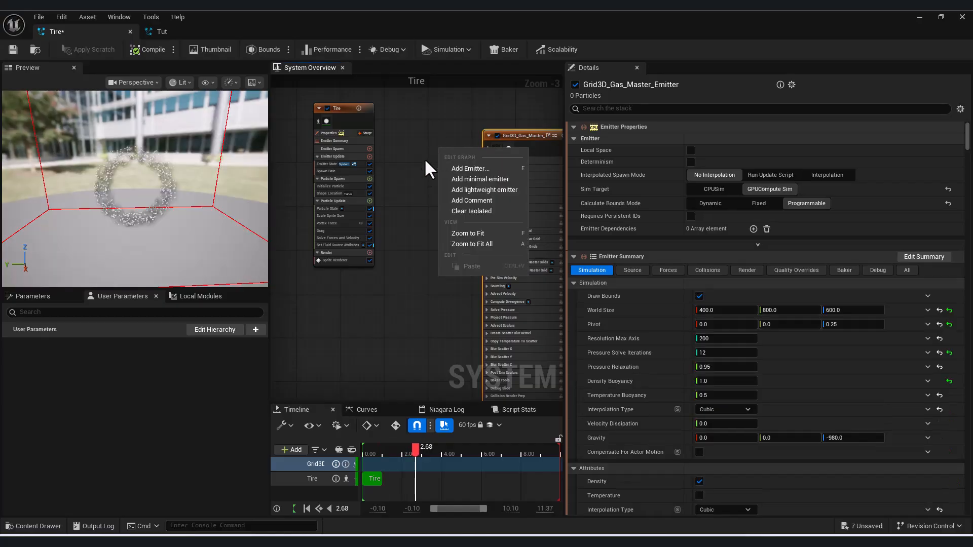
left_click(478, 181)
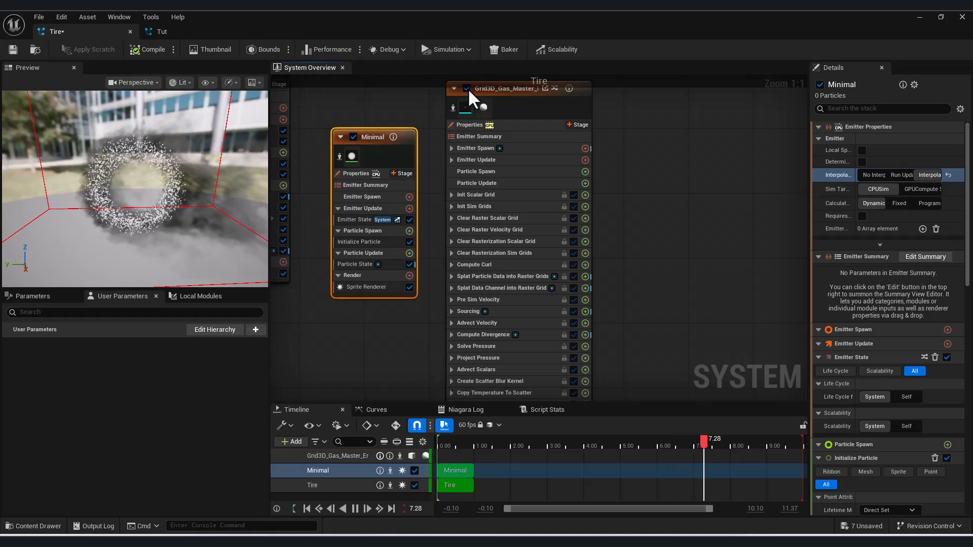
left_click(468, 88)
scroll(517, 344, "down", 1)
right_click_drag(411, 314, 517, 351)
left_click_drag(658, 147, 779, 133)
left_click_drag(519, 195, 547, 188)
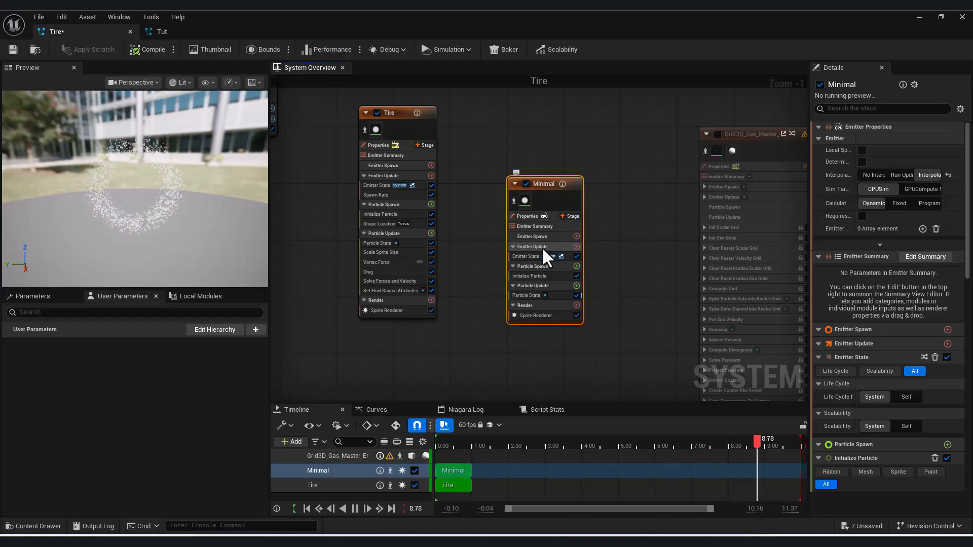
Add a Spawn Rate module to the Minimal emitter's Emitter Update and set its SpawnRate to 80
left_click(576, 246)
left_click(415, 360)
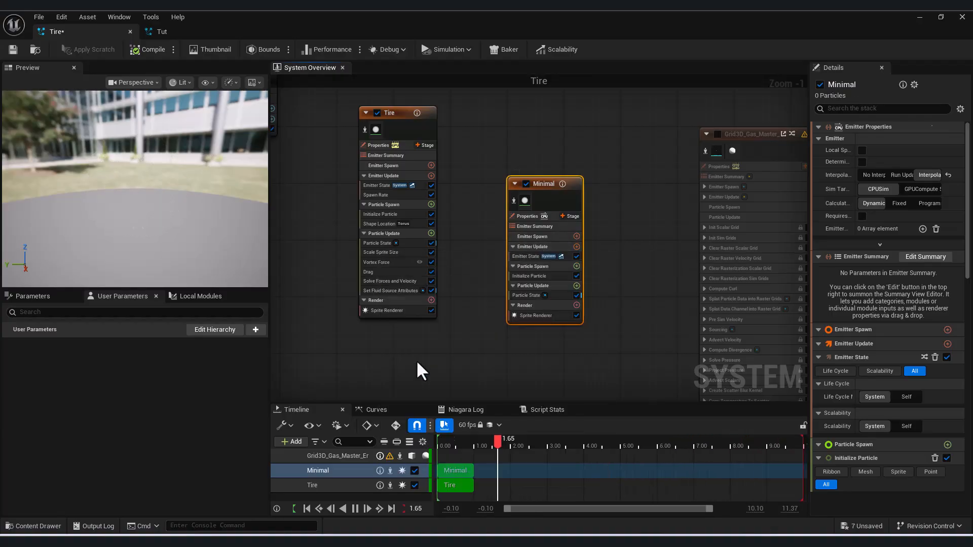
left_click(892, 141)
type("80")
key("Return")
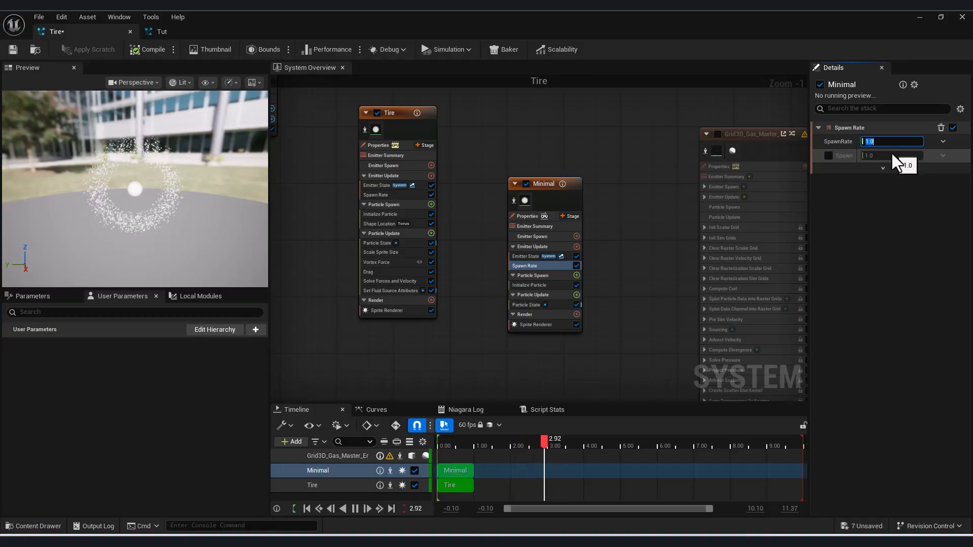
Make the Minimal emitter's particle Lifetime a Random Range Float with Minimum 2 and Maximum 4
left_click(531, 284)
left_click(896, 194)
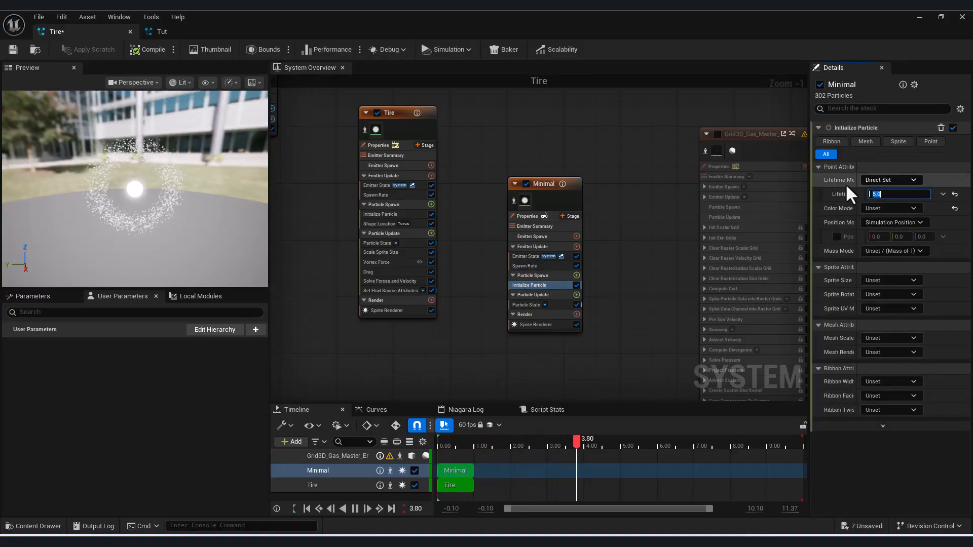
left_click_drag(807, 175, 703, 175)
left_click(941, 181)
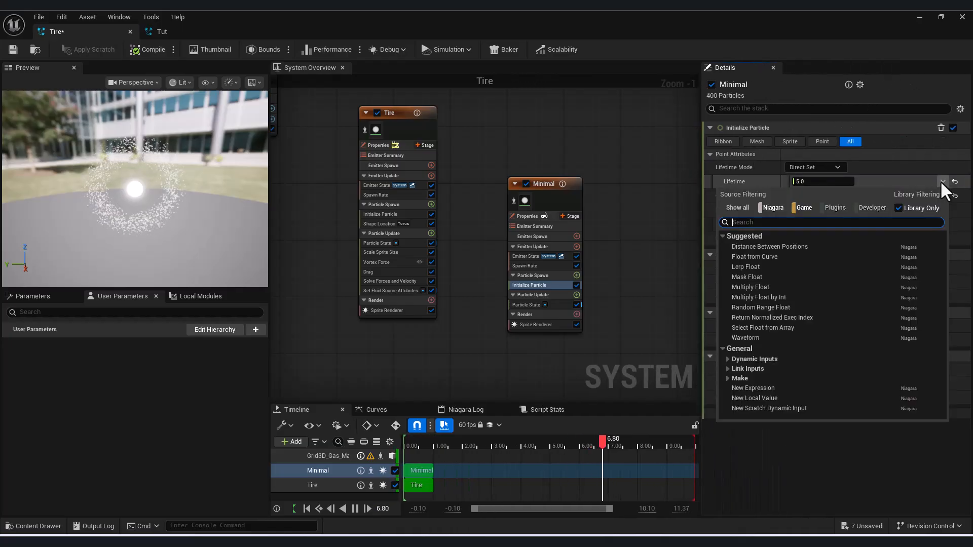
left_click(760, 307)
left_click(832, 196)
type("2")
left_click(820, 209)
type("4")
key("Return")
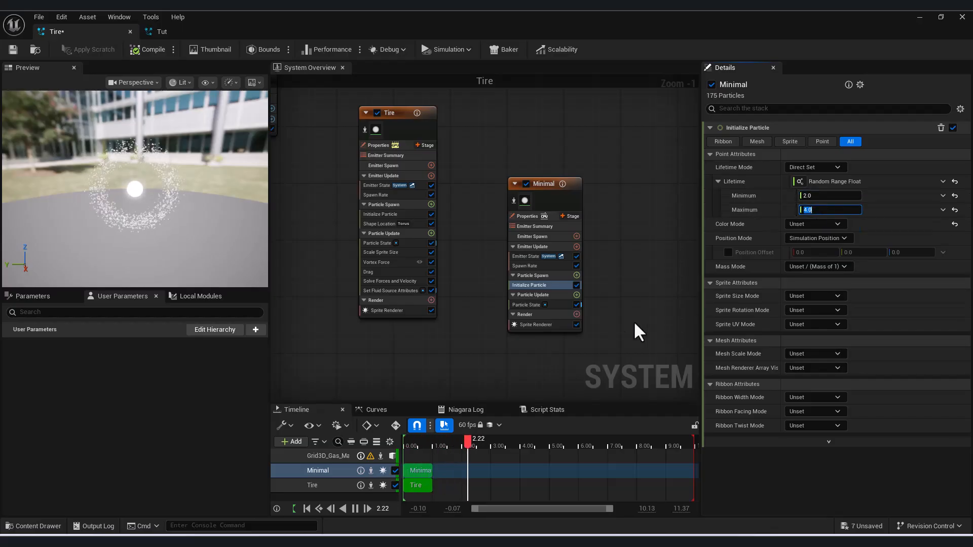
Set the Minimal emitter's Sprite Size Mode to Non-Uniform and drive Sprite Size with Multiply Vector 2D by Float
left_click(810, 296)
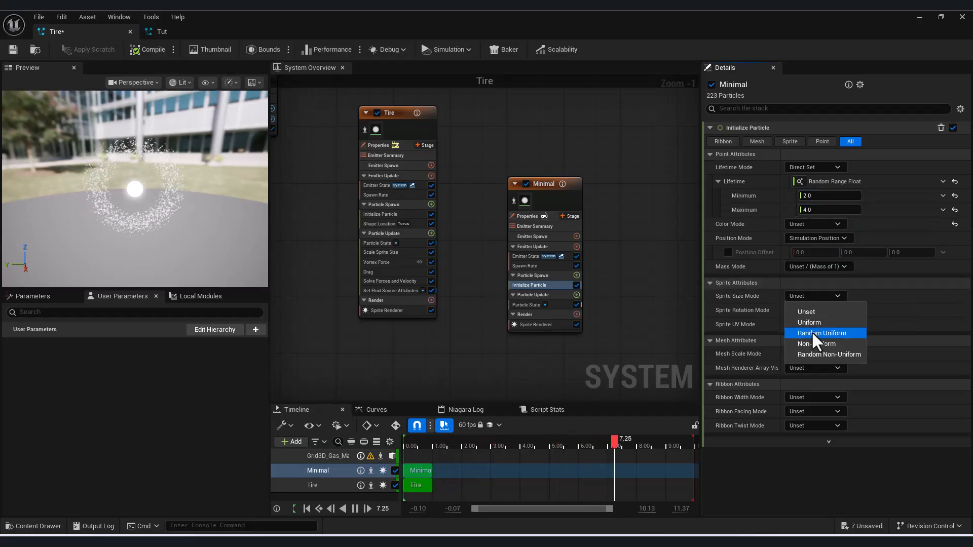
left_click(825, 345)
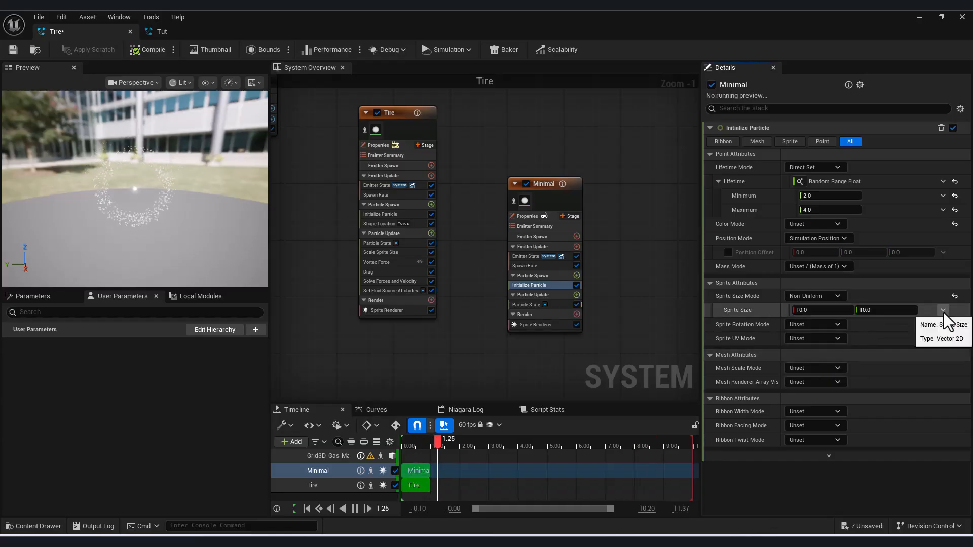
left_click(943, 311)
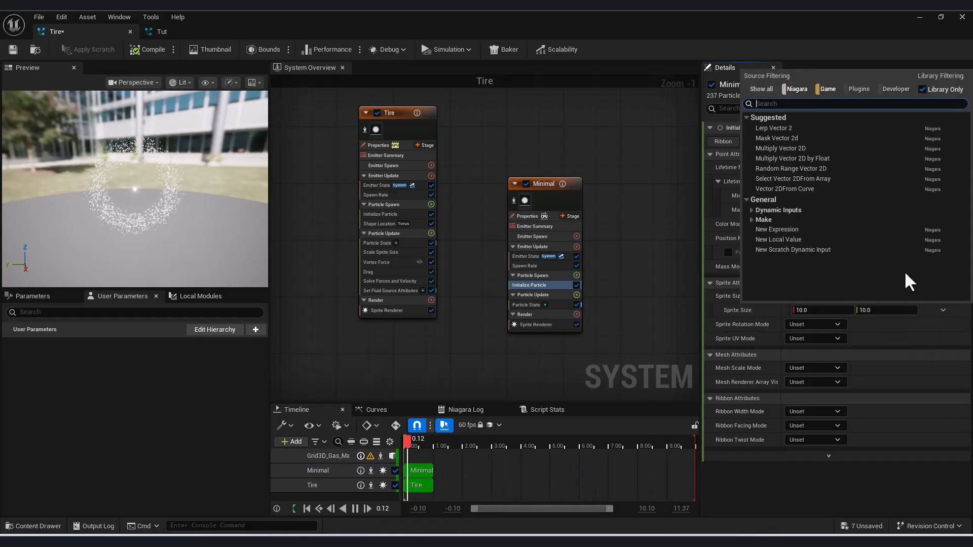
left_click(832, 158)
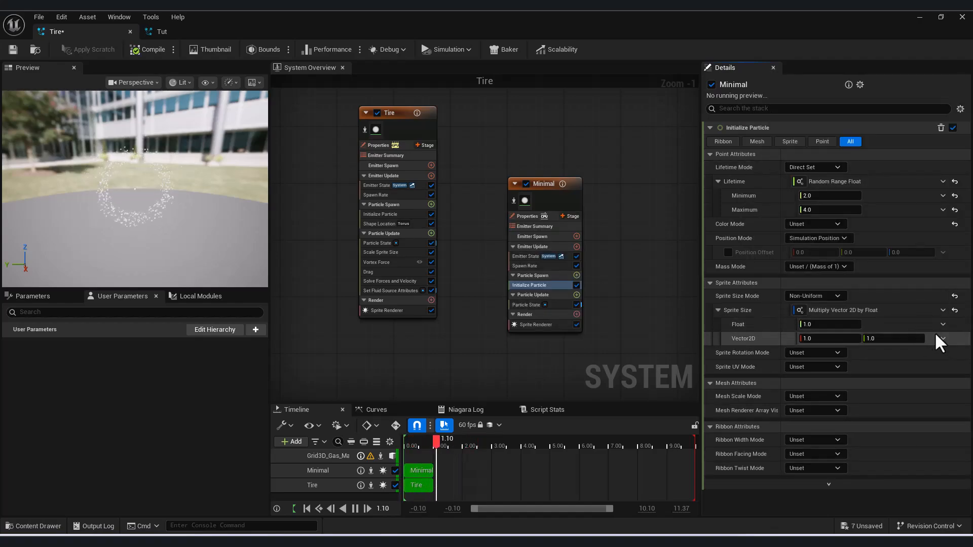
Make the Sprite Size multiplier a Random Range Float with Minimum 3 and Maximum 6
left_click(943, 324)
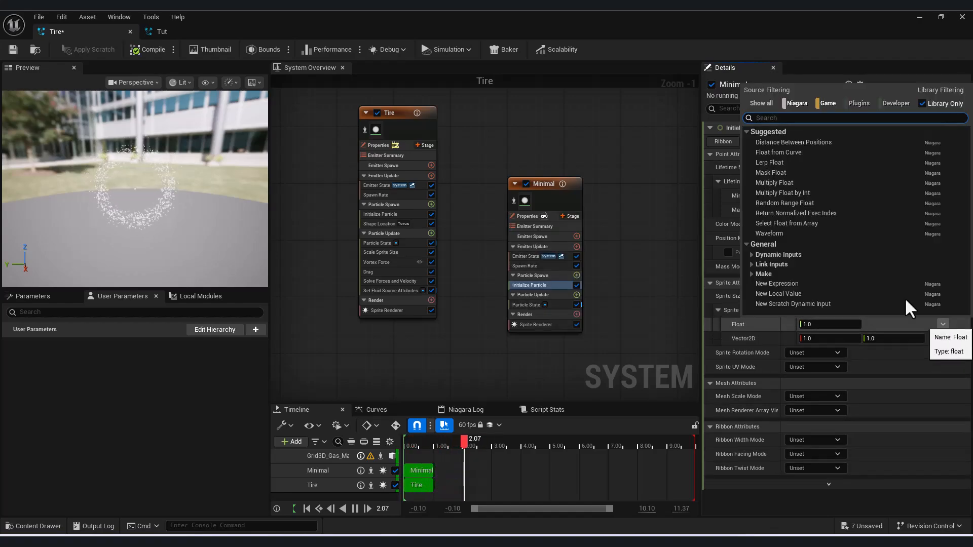
left_click(807, 203)
left_click(821, 342)
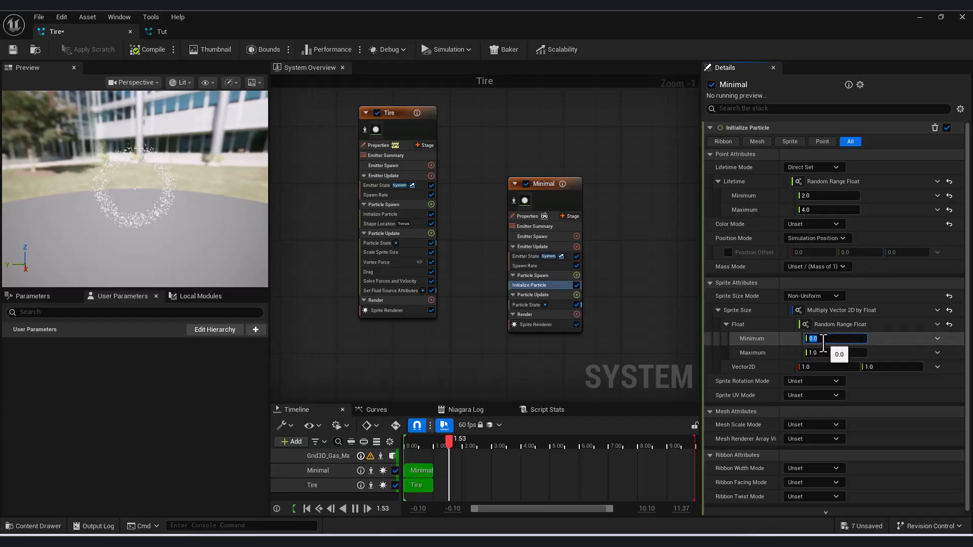
key("BackSpace")
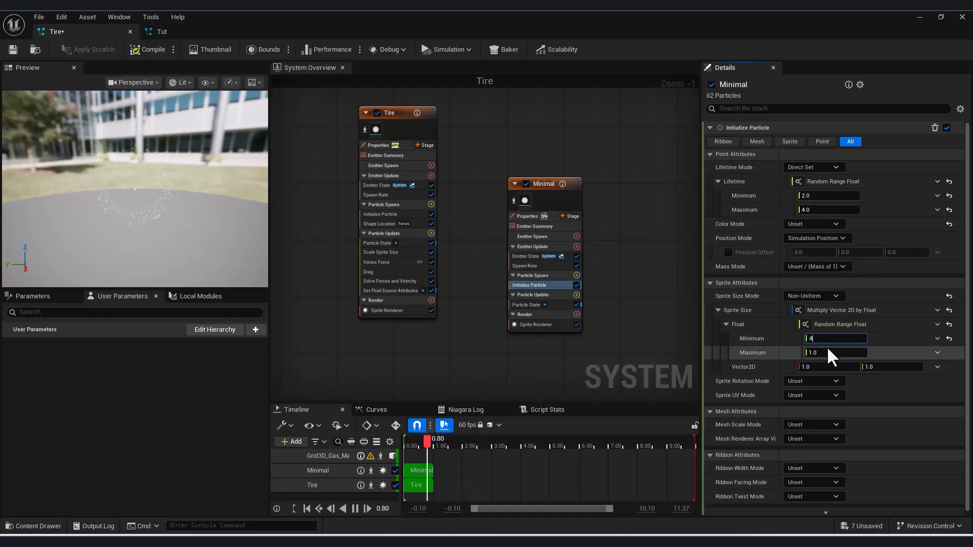
type("3")
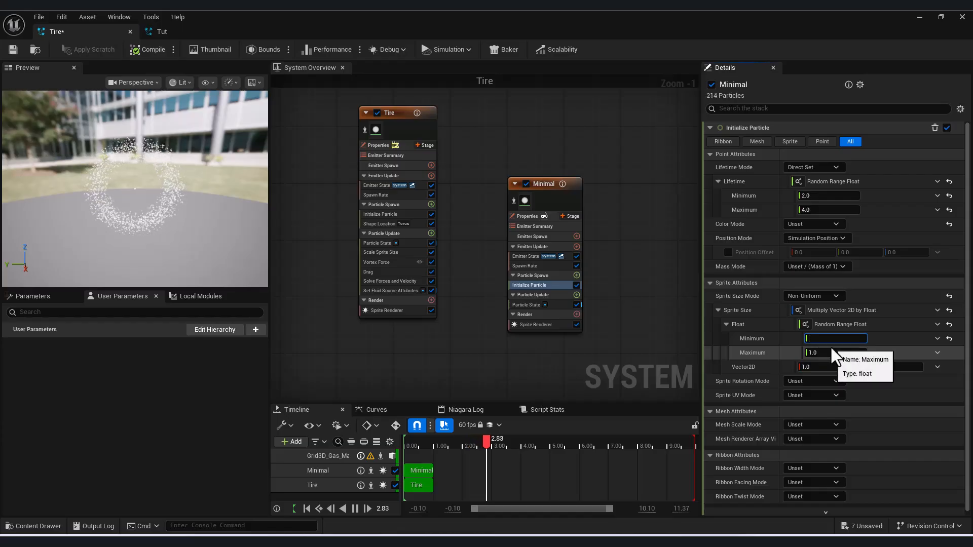
key("Tab")
type("6")
key("Return")
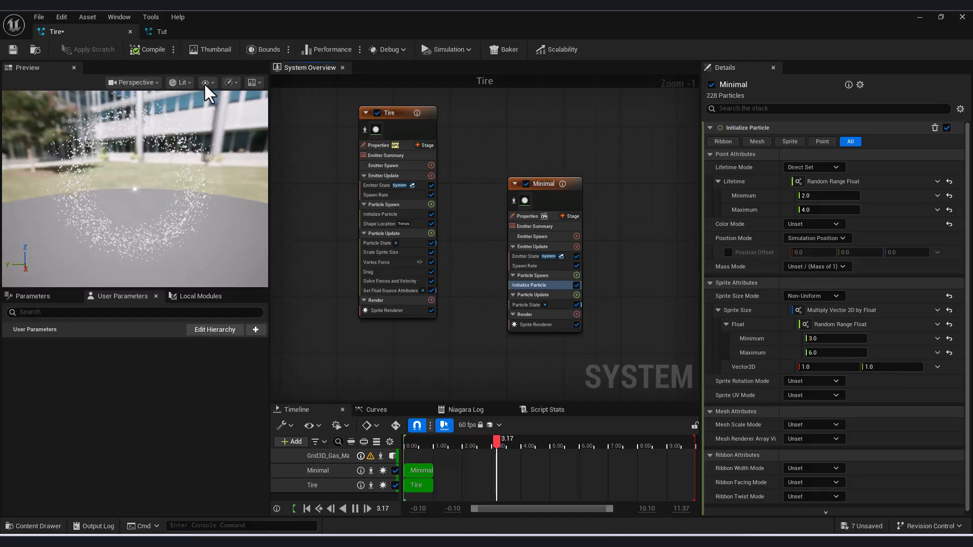
Add another Shape Location module to the Tire emitter's Particle Spawn and set its Shape Primitive to Cone
left_click(431, 203)
type("shape")
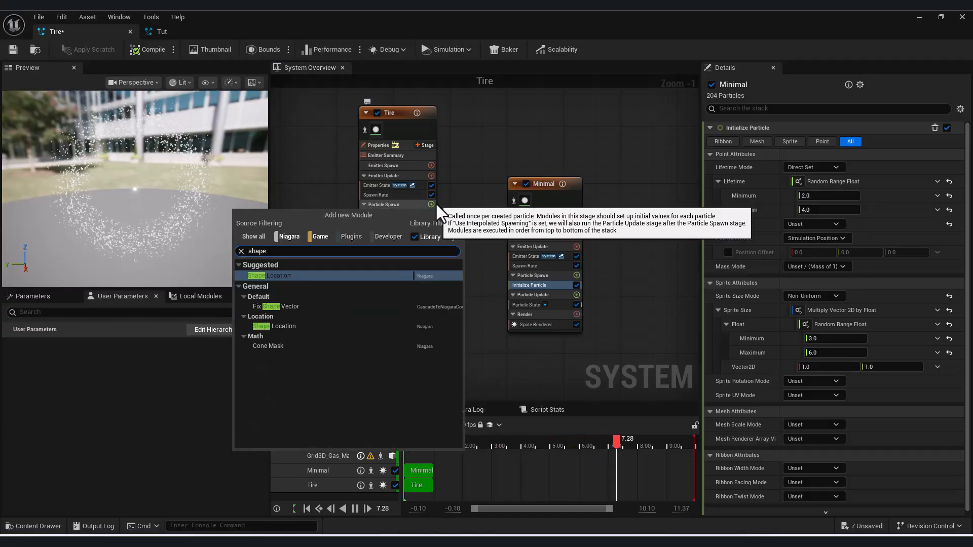
left_click(310, 276)
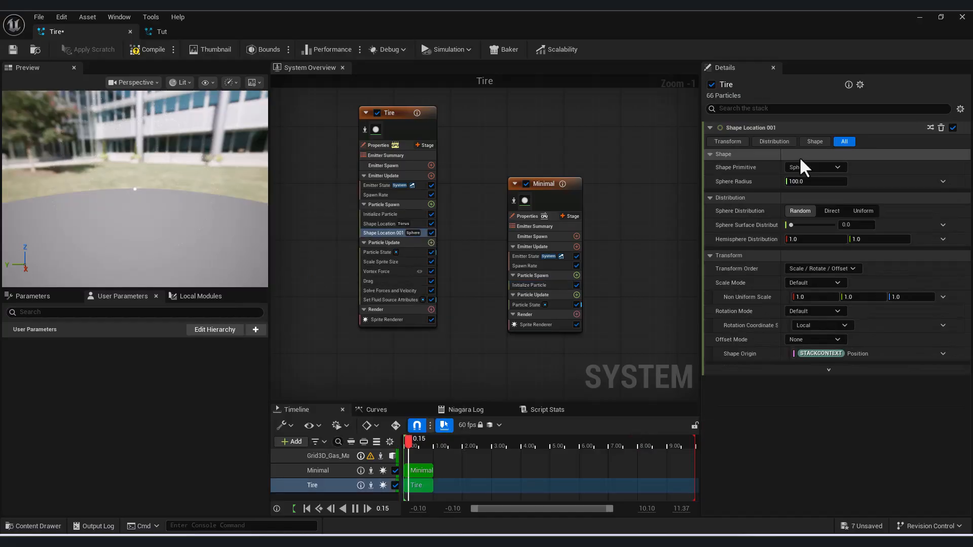
left_click(817, 169)
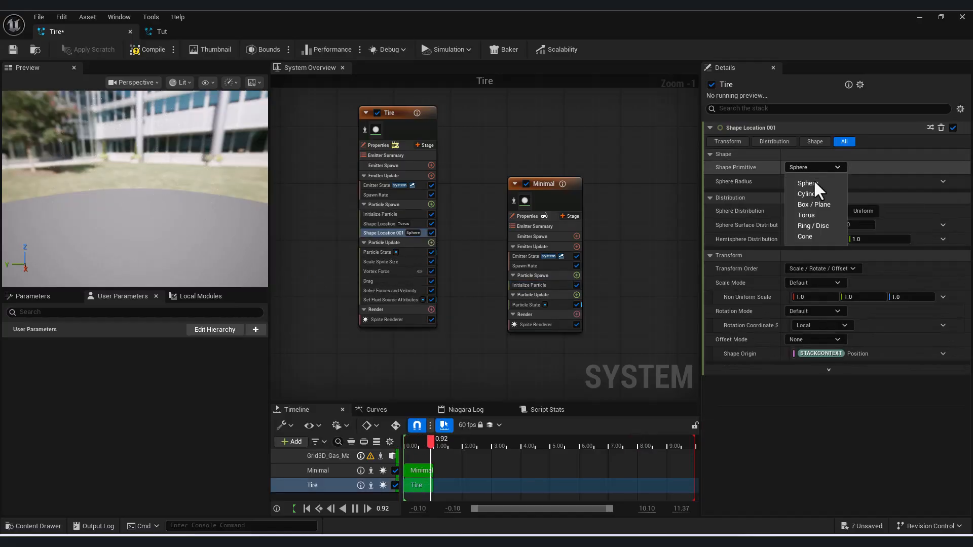
left_click(811, 237)
Add an Add Velocity module to the Minimal emitter's Particle Spawn and fix its missing Solve Forces and Velocity dependency
left_click(573, 279)
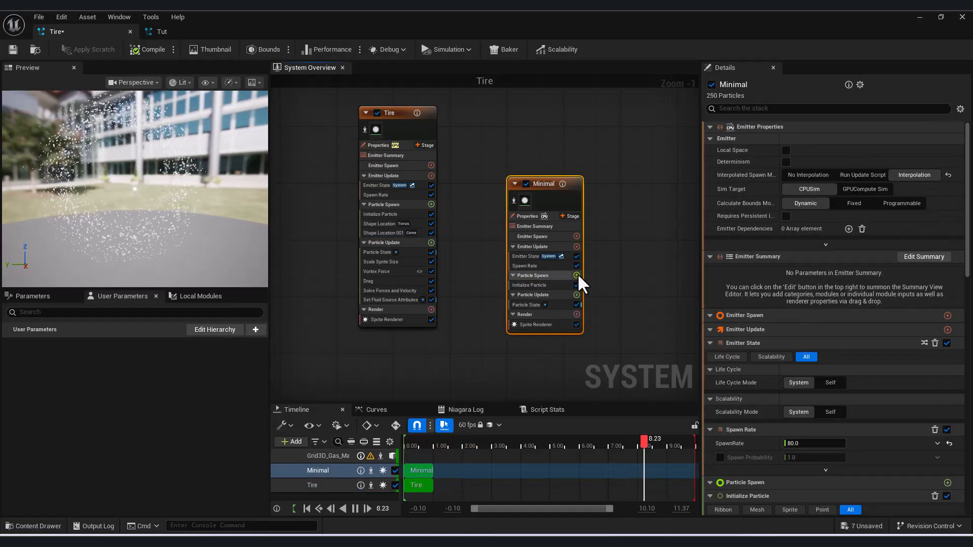
left_click(577, 275)
left_click(424, 347)
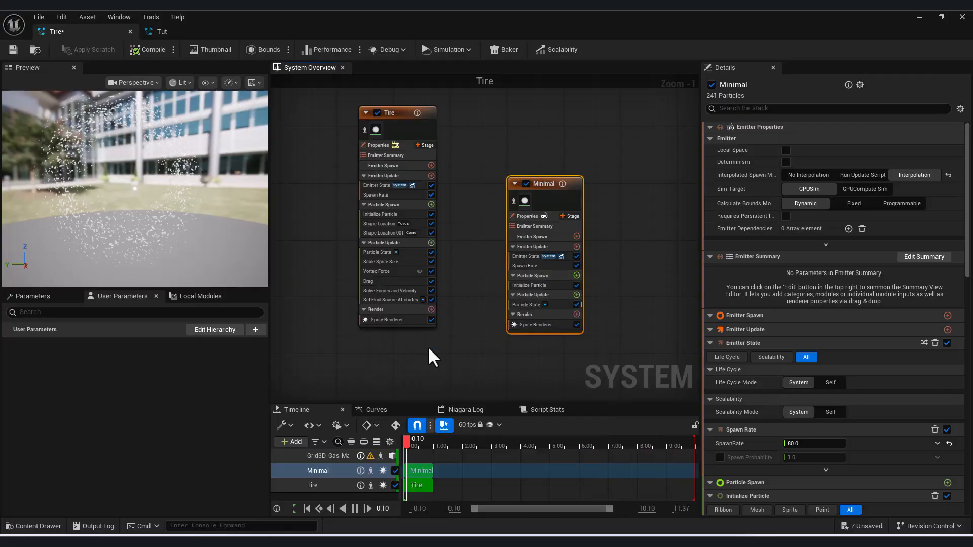
left_click(945, 166)
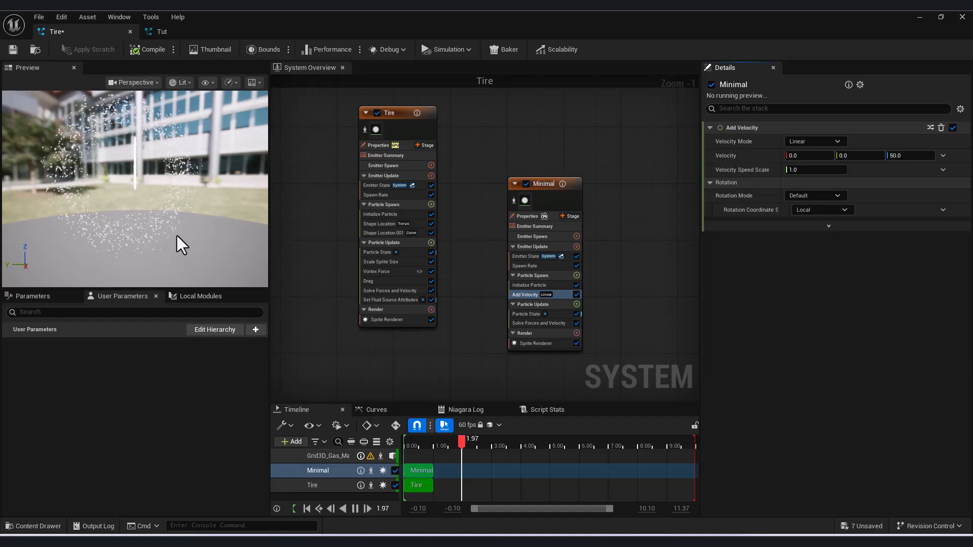
Add a Shape Location module to the Minimal emitter's Particle Spawn and set its Shape Primitive to Cone
left_click(537, 285)
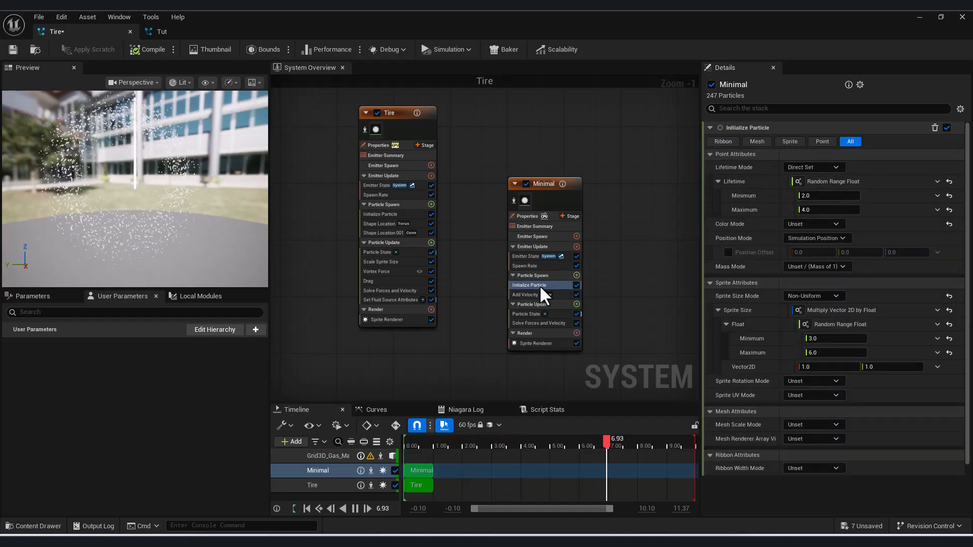
left_click(576, 275)
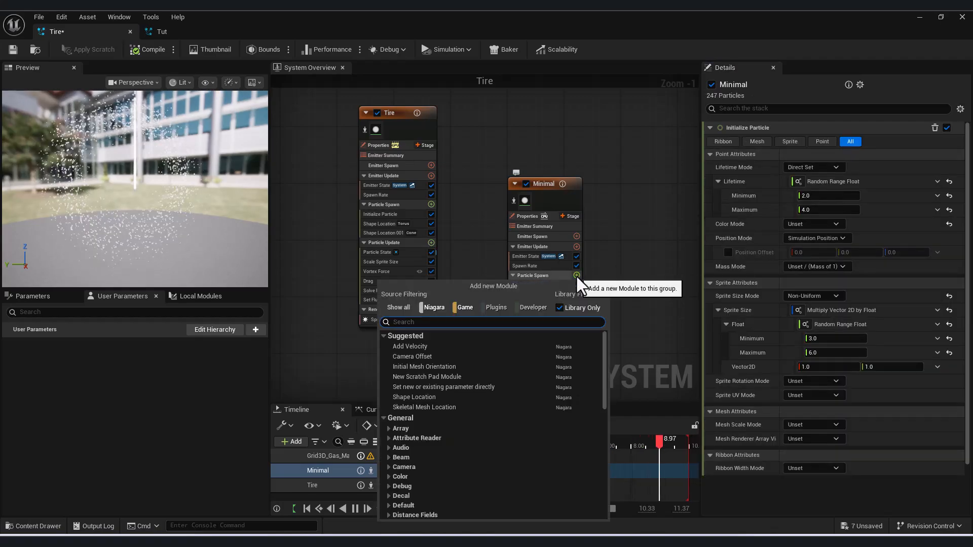
left_click(479, 397)
left_click_drag(522, 300, 525, 290)
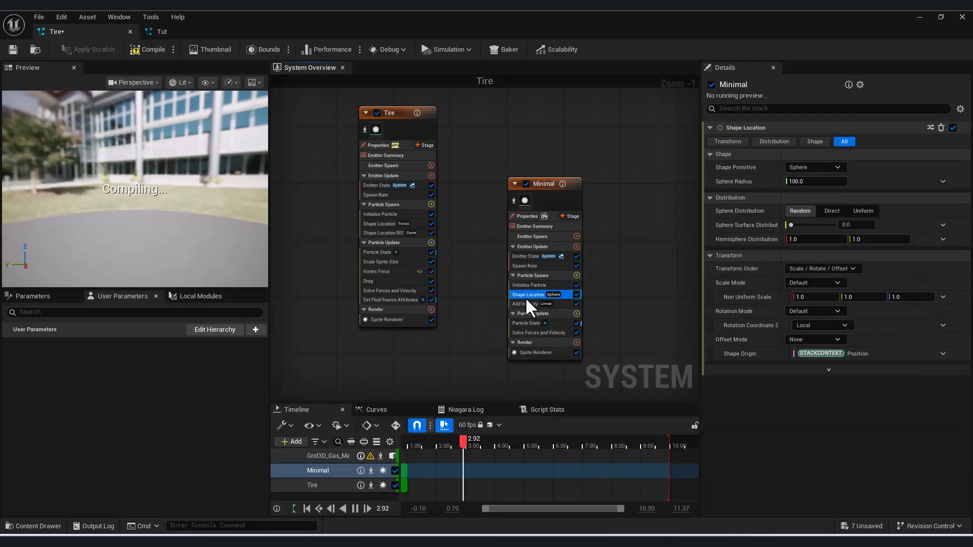
left_click(837, 168)
left_click(812, 235)
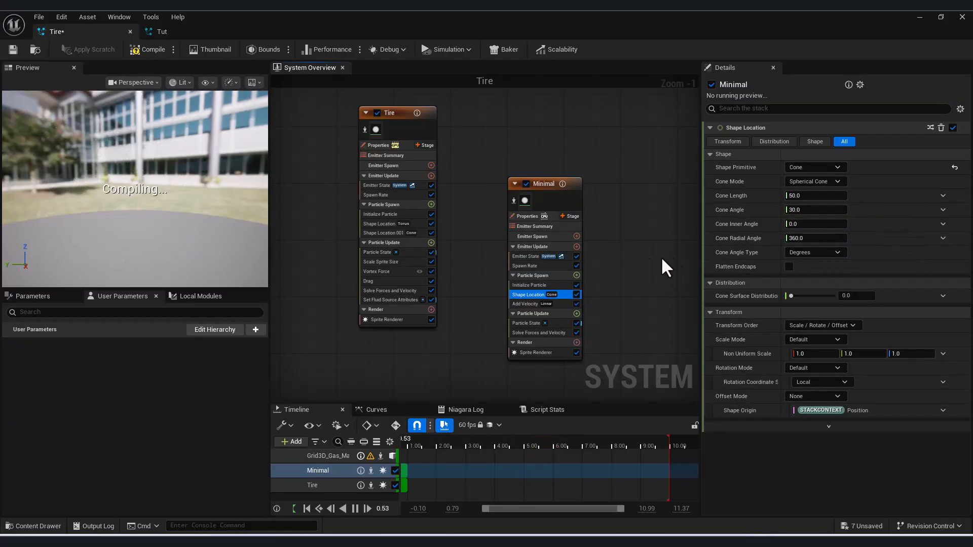
Set the Cone Radial Angle of the Minimal emitter's Shape Location to 30
left_click_drag(129, 201, 167, 201)
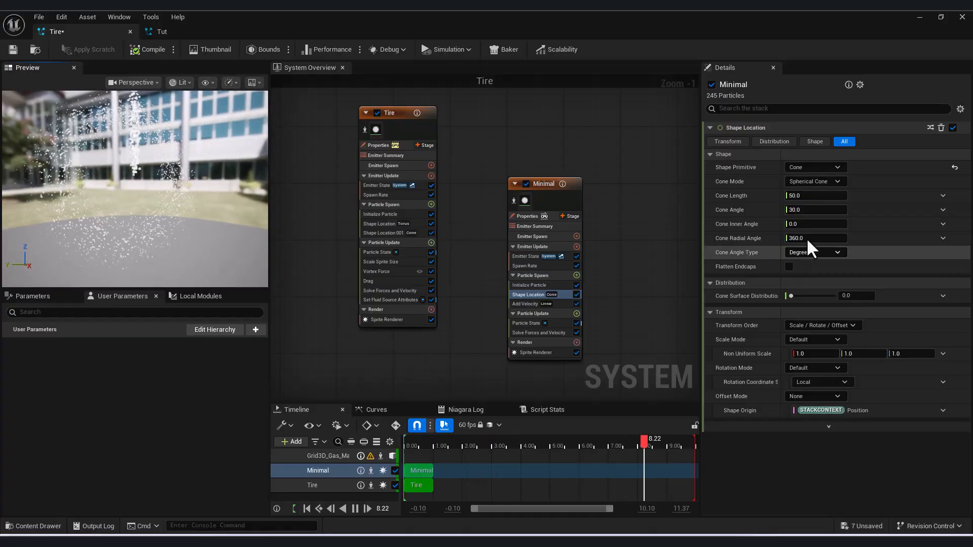
left_click(807, 239)
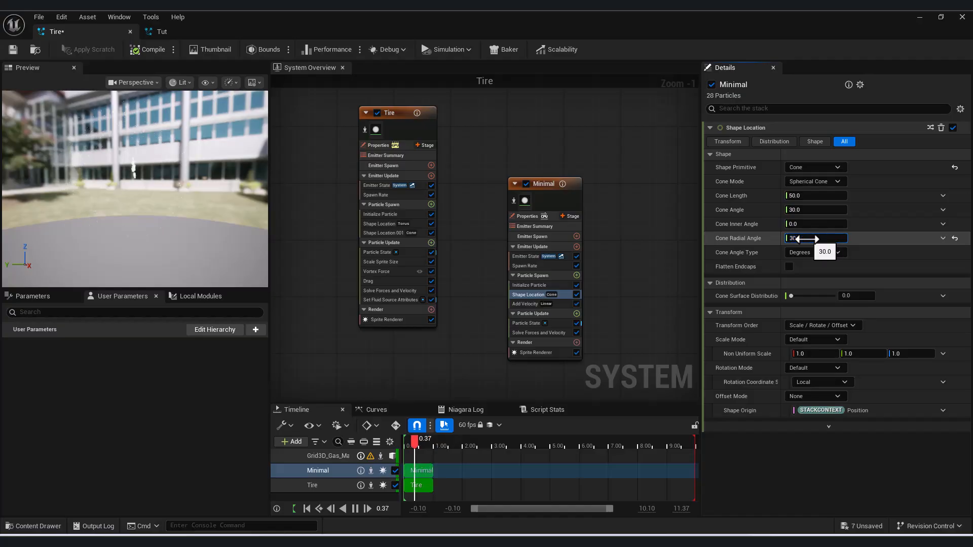
type("30")
key("Return")
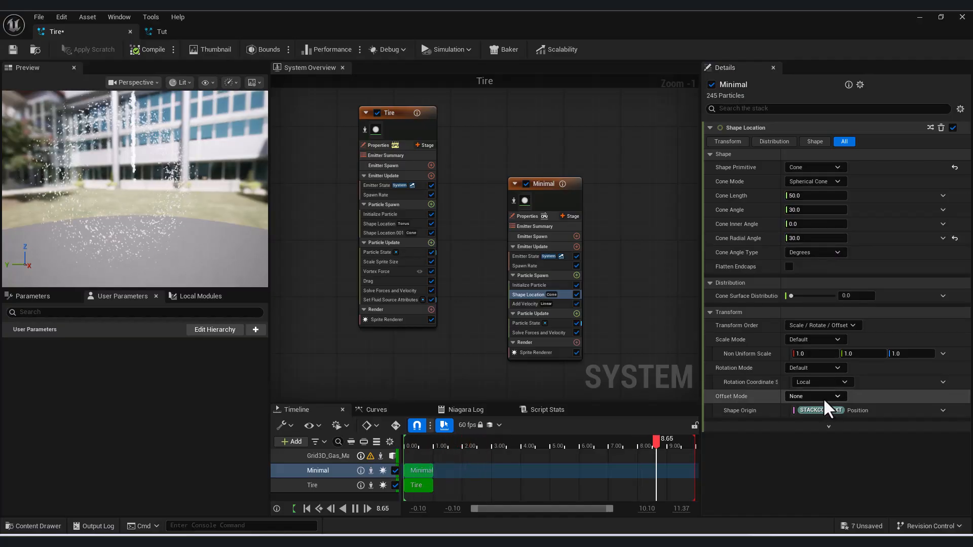
Set the cone Shape Location's Offset Mode to Default with an Offset of -100 in Y and -80 in Z
left_click(815, 396)
left_click(816, 412)
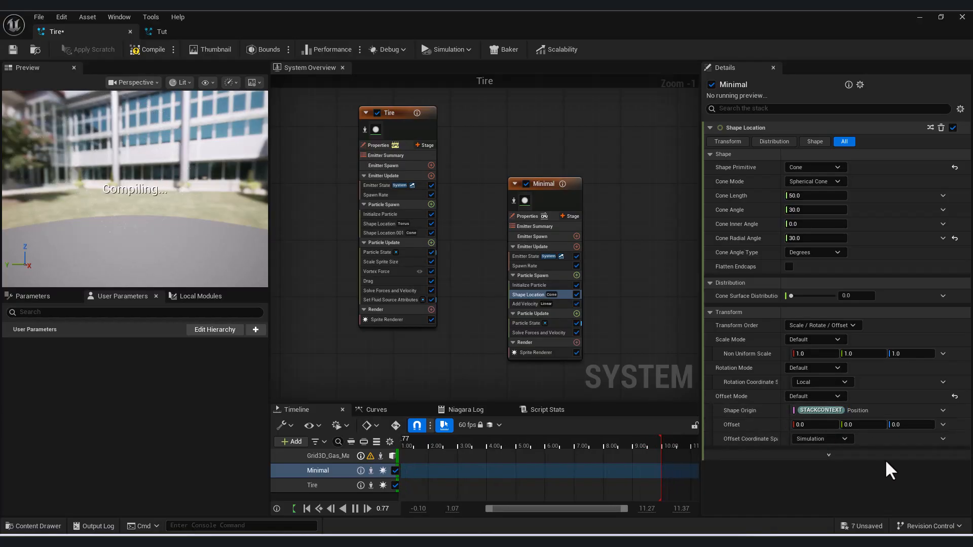
left_click(871, 425)
type("-100100")
key("Return")
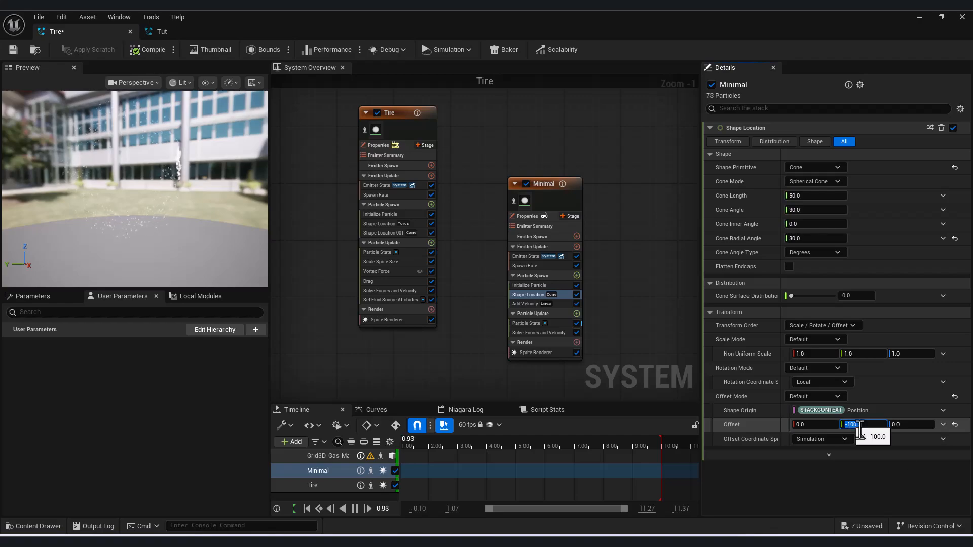
left_click(913, 425)
type("-80")
key("Return")
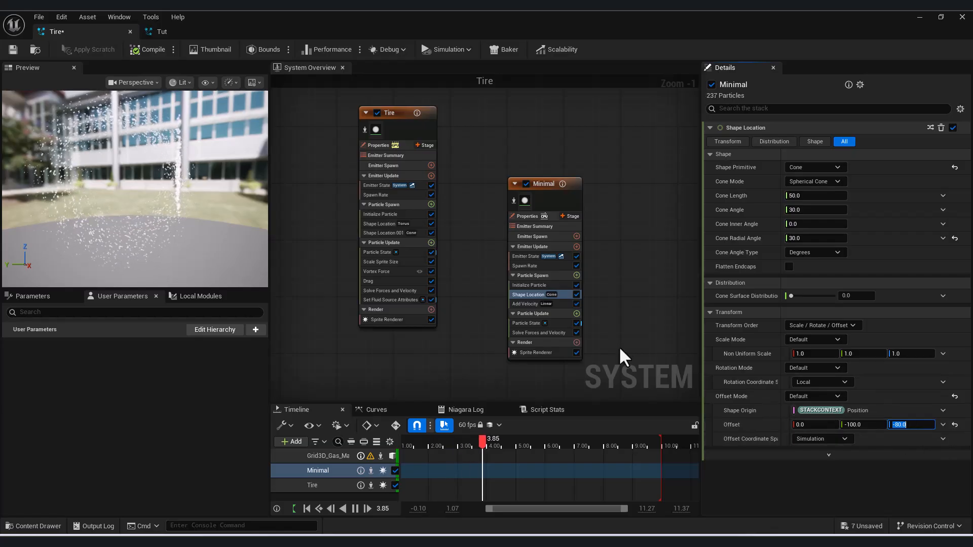
Drive the Minimal emitter's Add Velocity with a Random Range Vector and set its Maximum X to 0
left_click(527, 304)
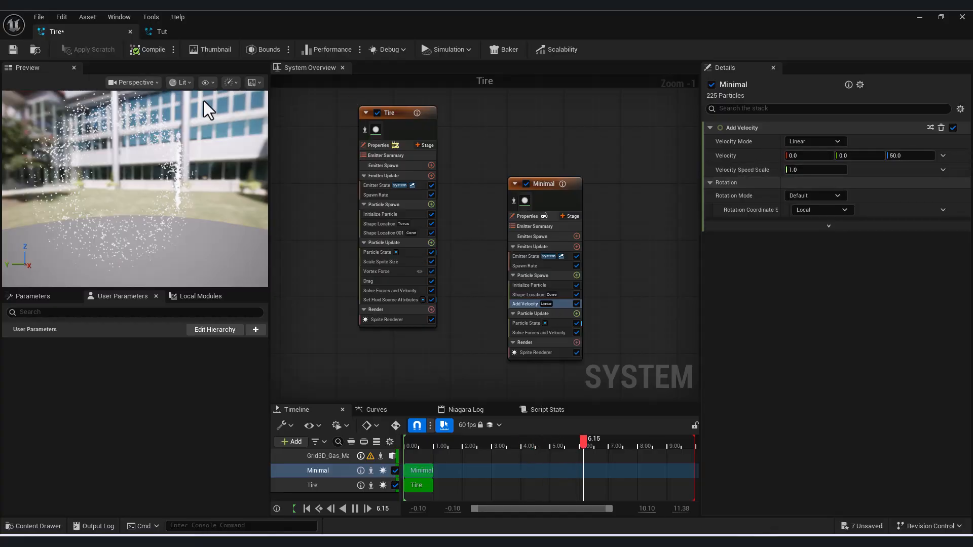
left_click(942, 156)
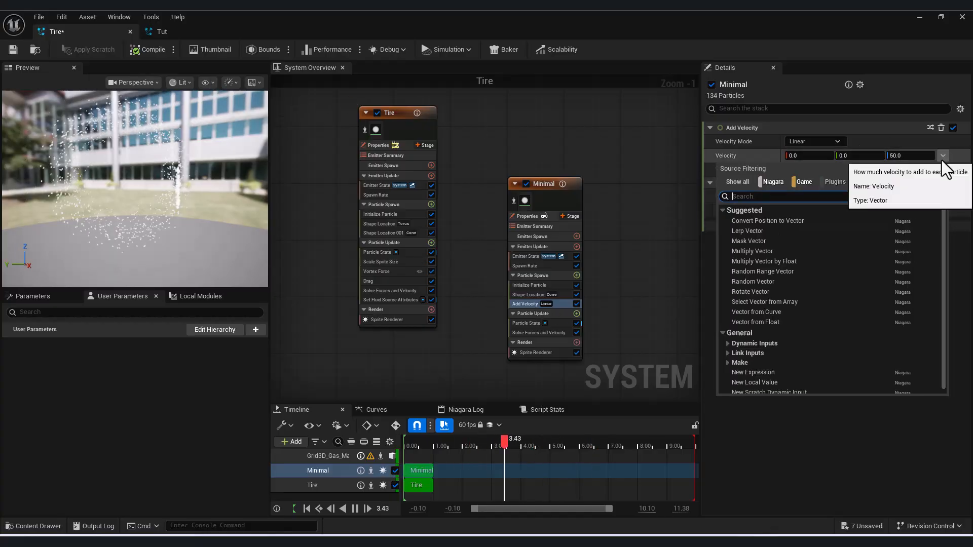
left_click(791, 271)
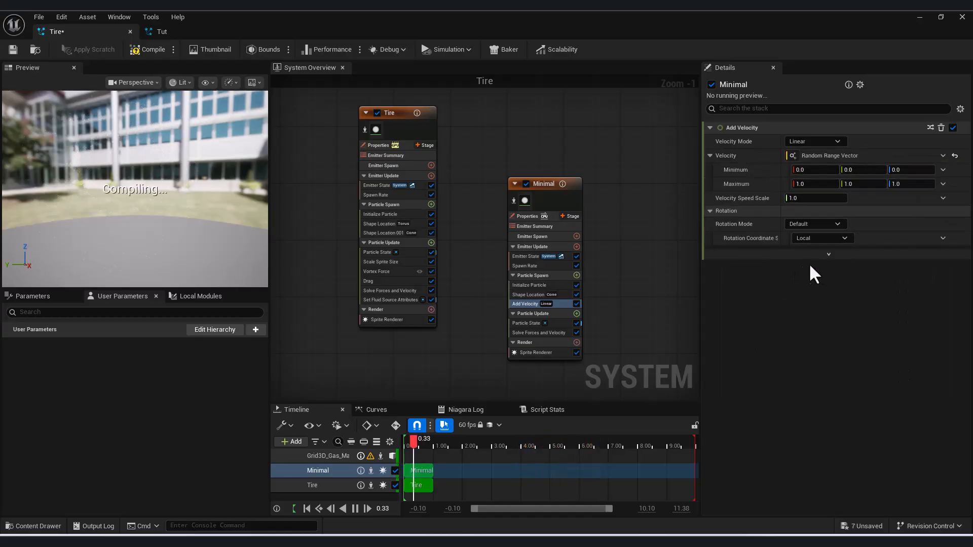
left_click(813, 189)
left_click(815, 176)
left_click(819, 184)
type("0")
key("Return")
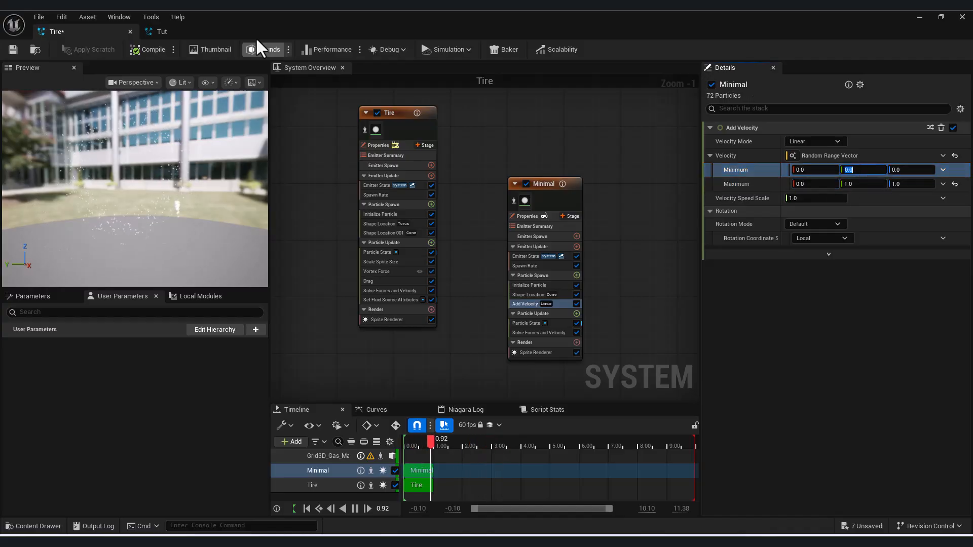
Set the random velocity's Y component to Minimum -60 and Maximum -120
left_click(858, 170)
type("-60")
key("Return")
left_click(862, 184)
type("-120")
key("Return")
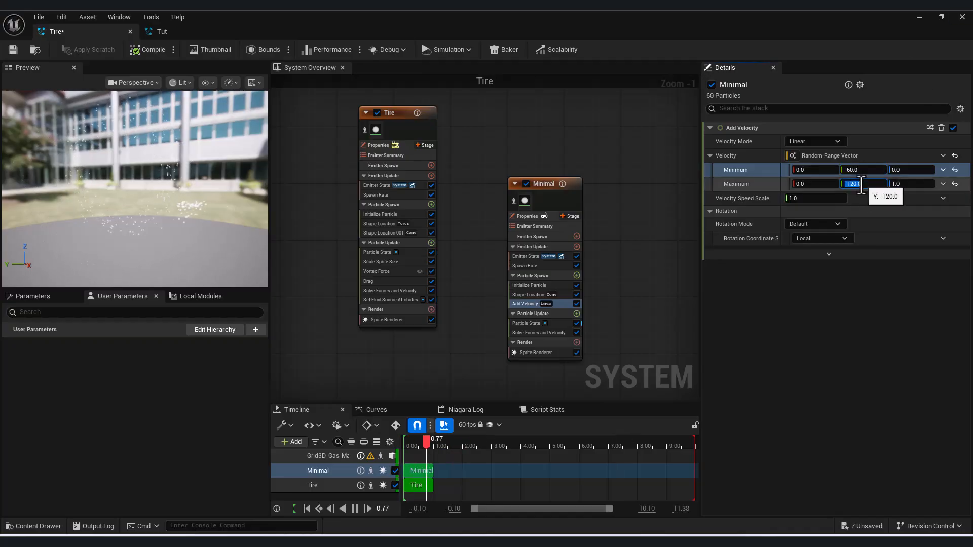
Set the random velocity's Z component to Minimum 40 and Maximum 80
left_click(907, 170)
type("40")
key("Return")
left_click(913, 184)
type("80")
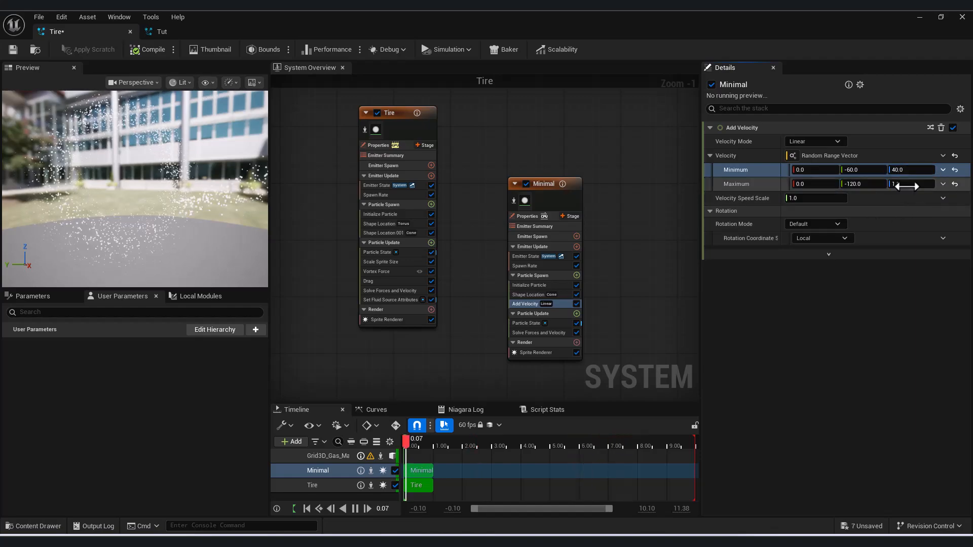
key("Return")
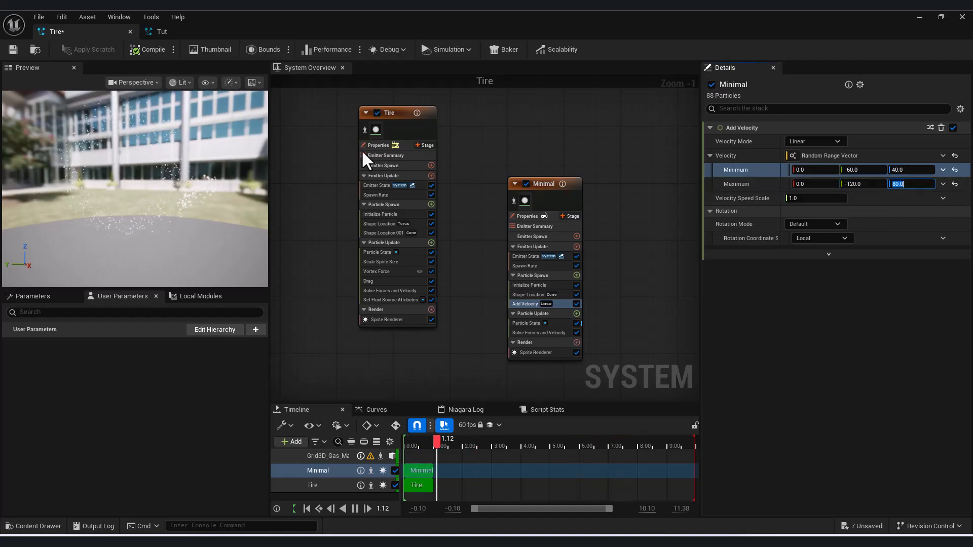
Set the Y Offset of the Minimal emitter's Shape Location to -80 and check the particles in the preview
left_click_drag(239, 253, 456, 253)
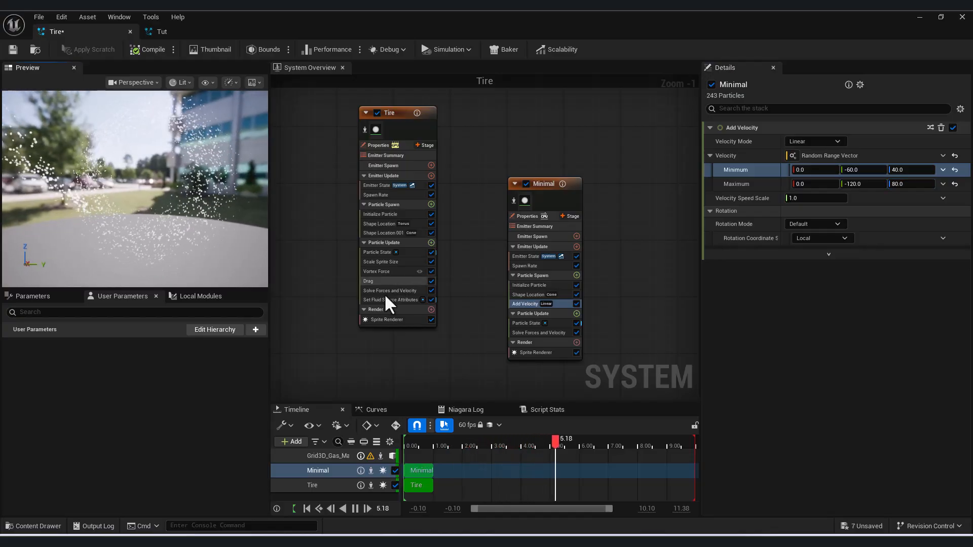
left_click_drag(479, 366, 409, 360)
left_click_drag(141, 209, 354, 211)
left_click_drag(211, 230, 175, 230)
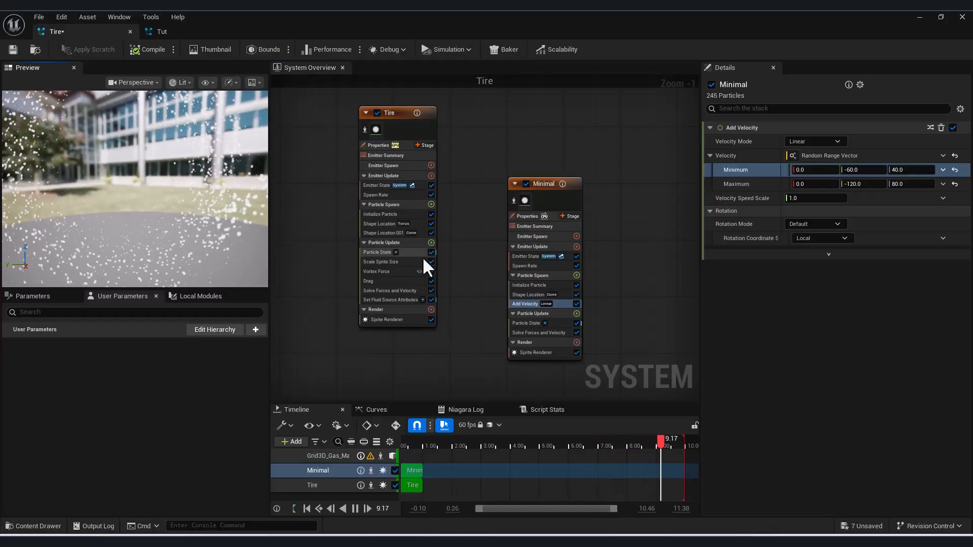
left_click(533, 295)
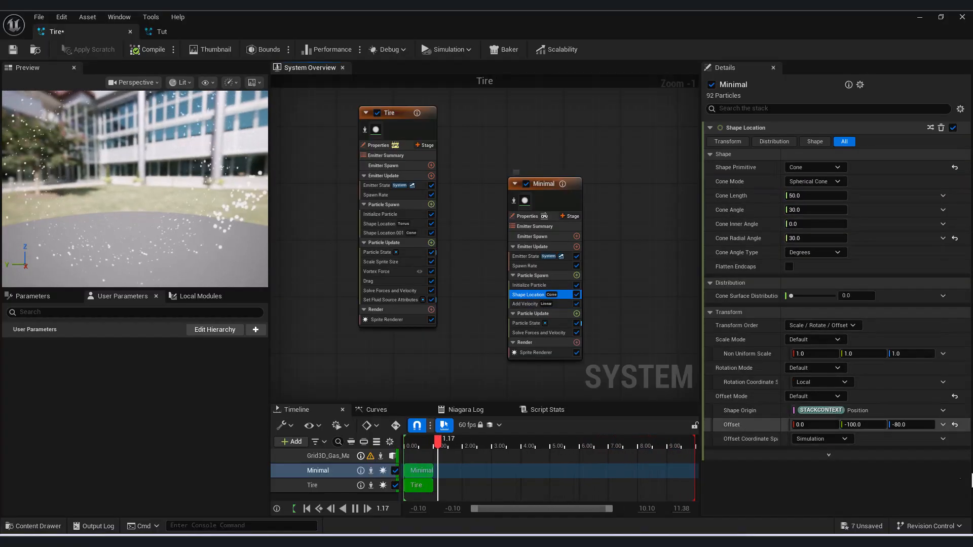
left_click(864, 424)
type("-80")
key("Return")
left_click_drag(151, 227, 206, 229)
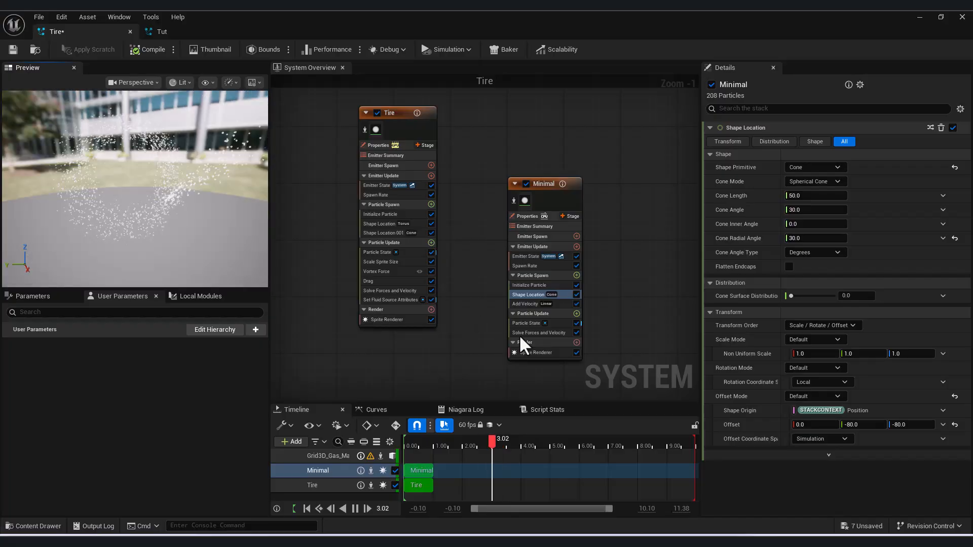
Add a Scale Sprite Size module to the Minimal emitter's Particle Update
left_click(576, 313)
type("s")
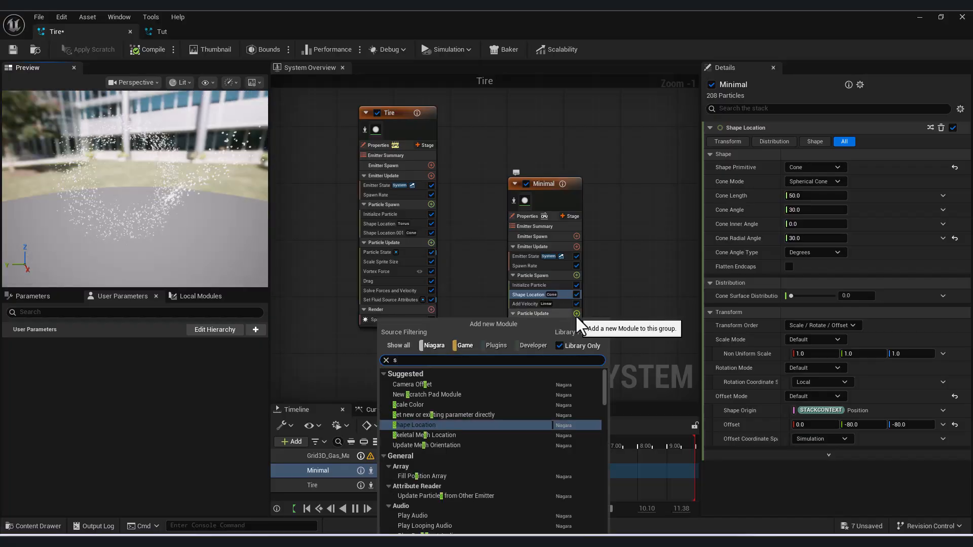
type("cale s")
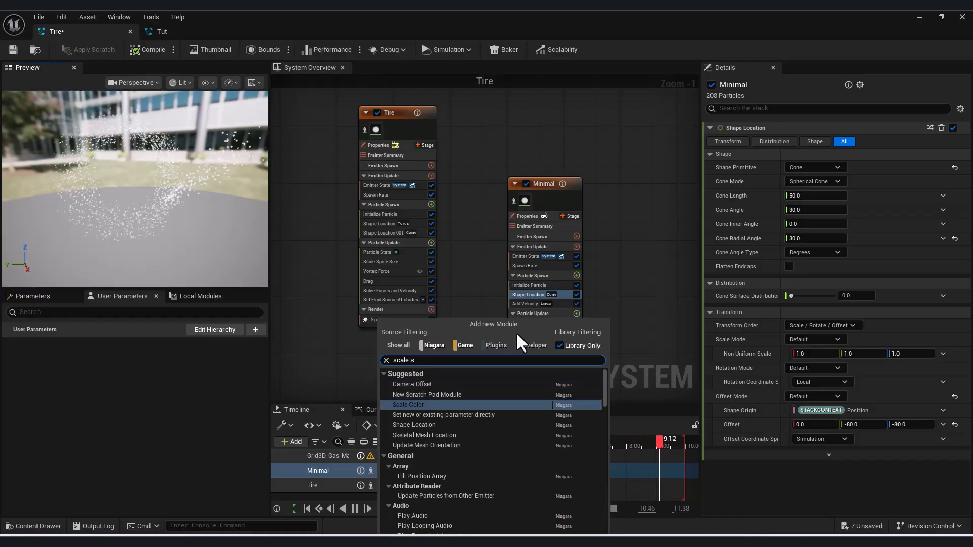
type("pri")
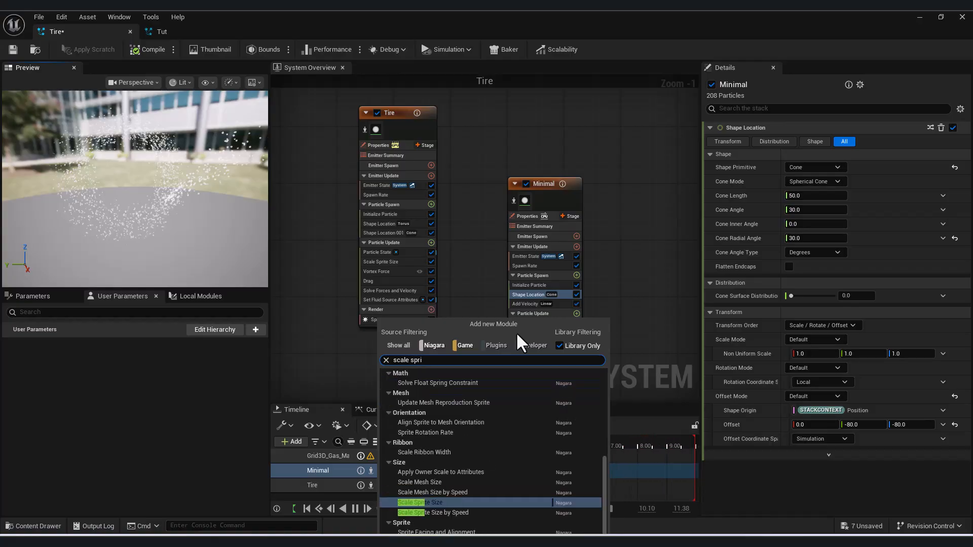
left_click(444, 504)
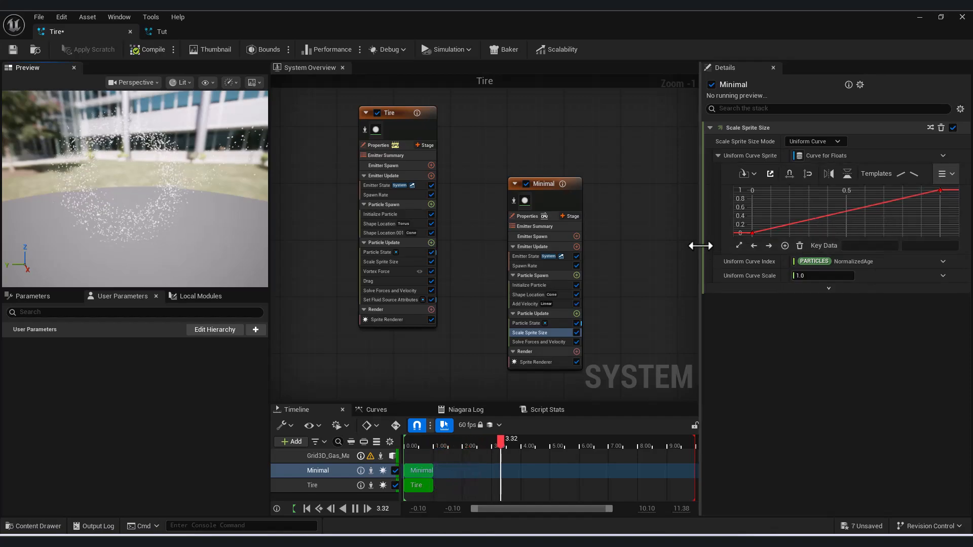
Apply the bell-shaped curve template, rising then falling, to the Scale Sprite Size module's Uniform Curve Sprite Scale
left_click_drag(701, 245, 587, 242)
left_click(880, 175)
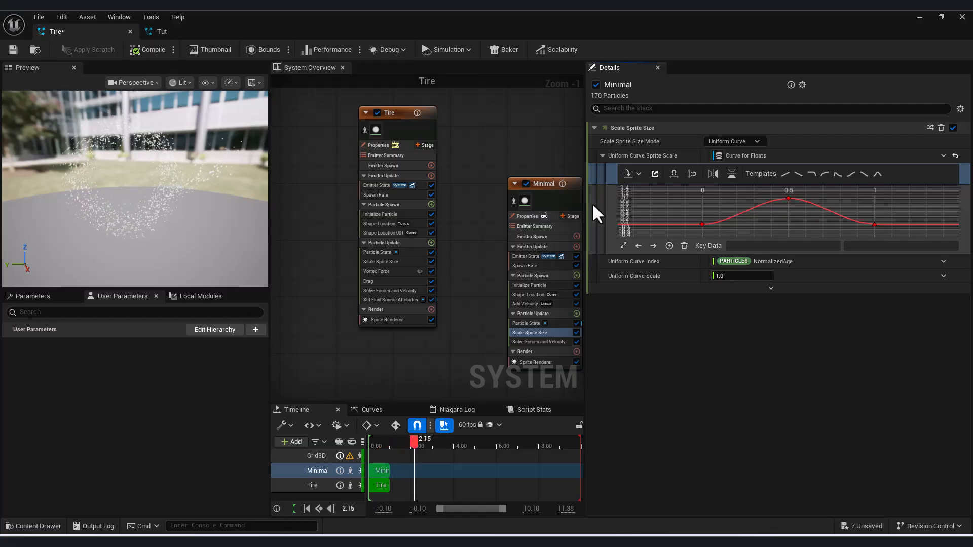
left_click_drag(585, 203, 748, 229)
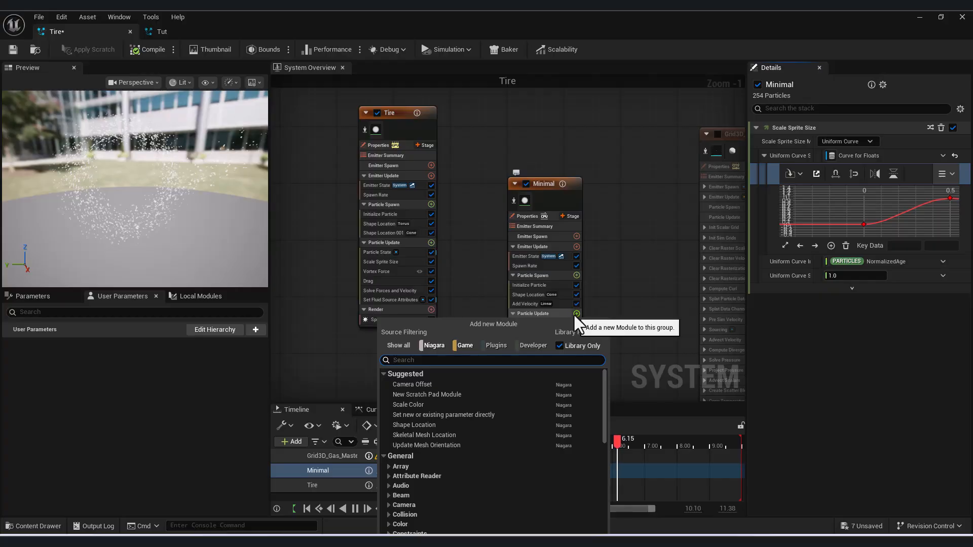
Add a Gravity Force module to the Minimal emitter's Particle Update and drive its Gravity with a Random Range Vector
type("grav")
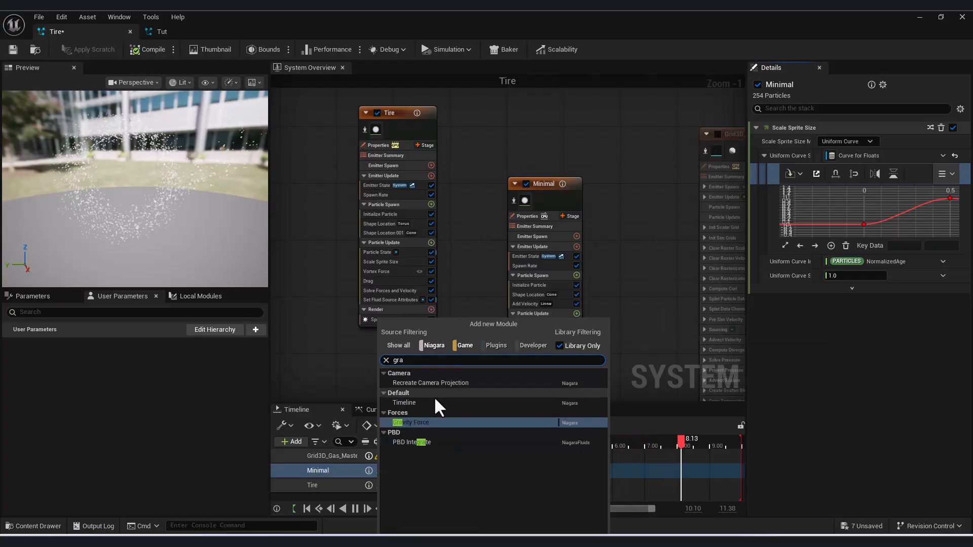
left_click(436, 425)
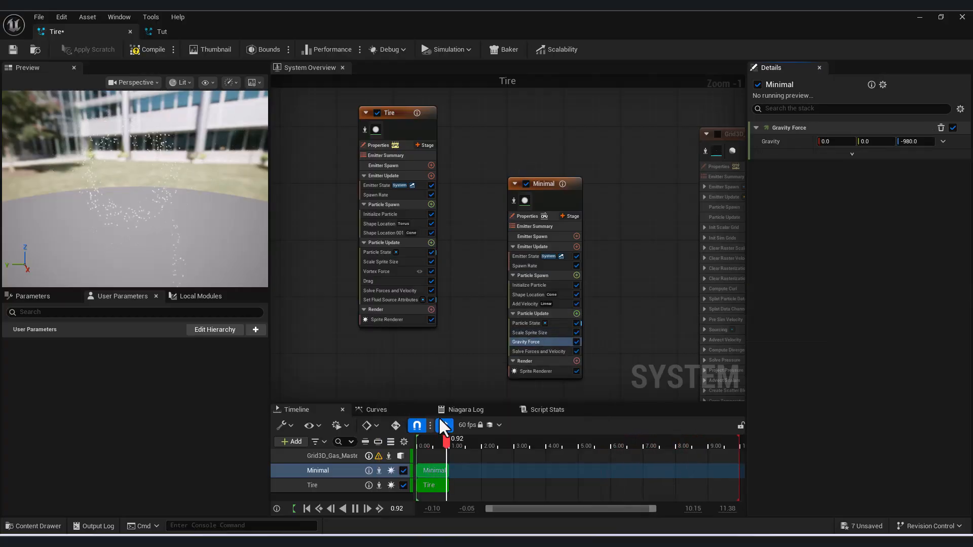
left_click(943, 142)
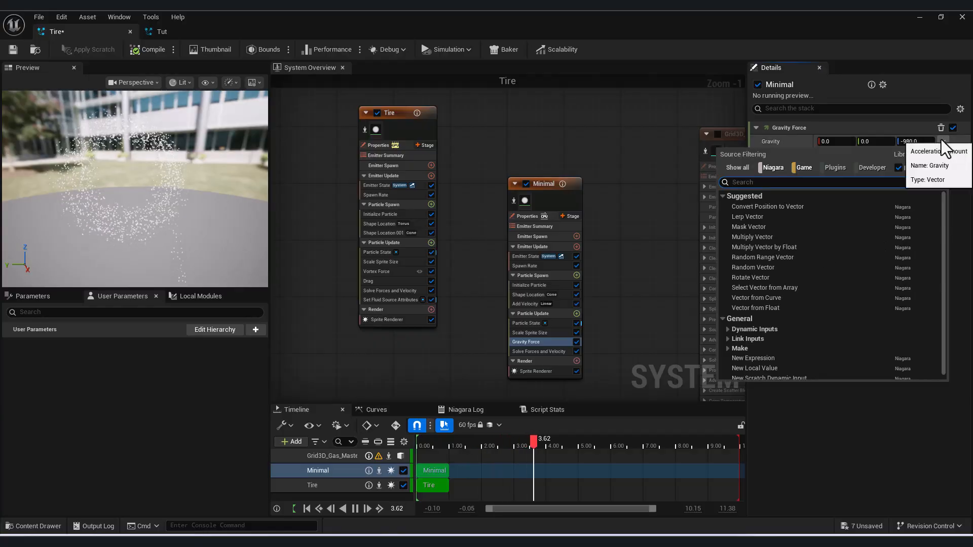
left_click(787, 257)
Set the random gravity to Minimum 0, 0, -20 and Maximum 0, 0, -40, and save the Tire system
left_click(851, 171)
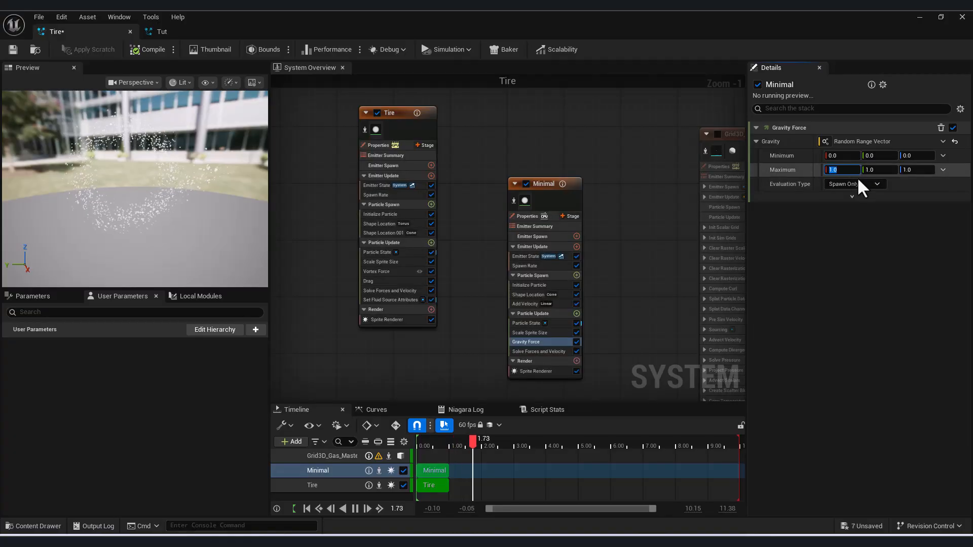
type("0")
left_click(886, 173)
left_click(885, 171)
type("0")
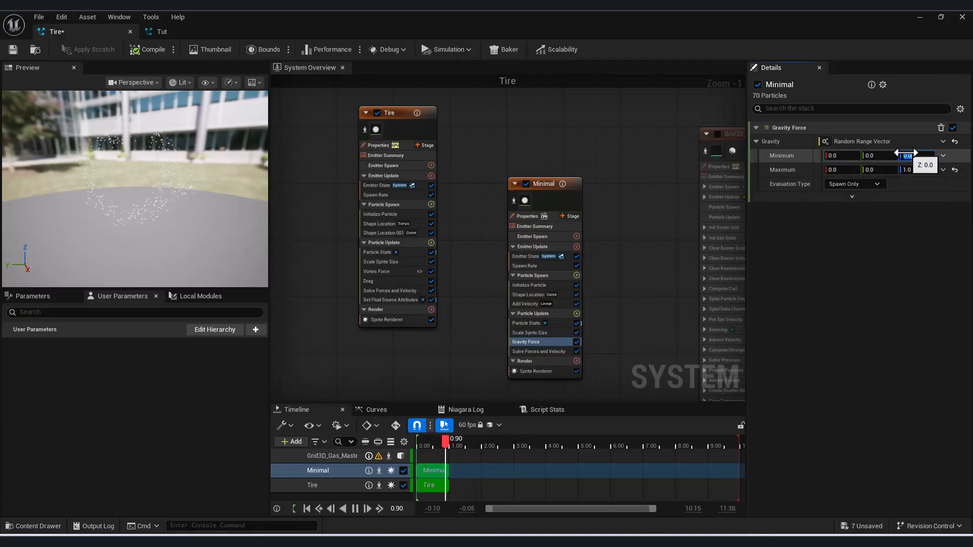
type("-20")
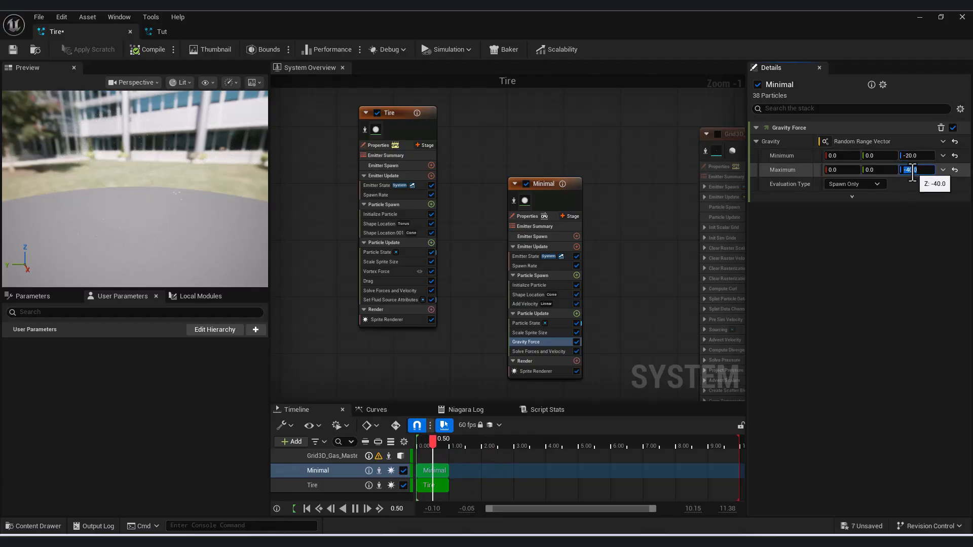
mouse_move(184, 224)
left_mouse_down()
mouse_move(223, 223)
mouse_move(184, 217)
left_mouse_up()
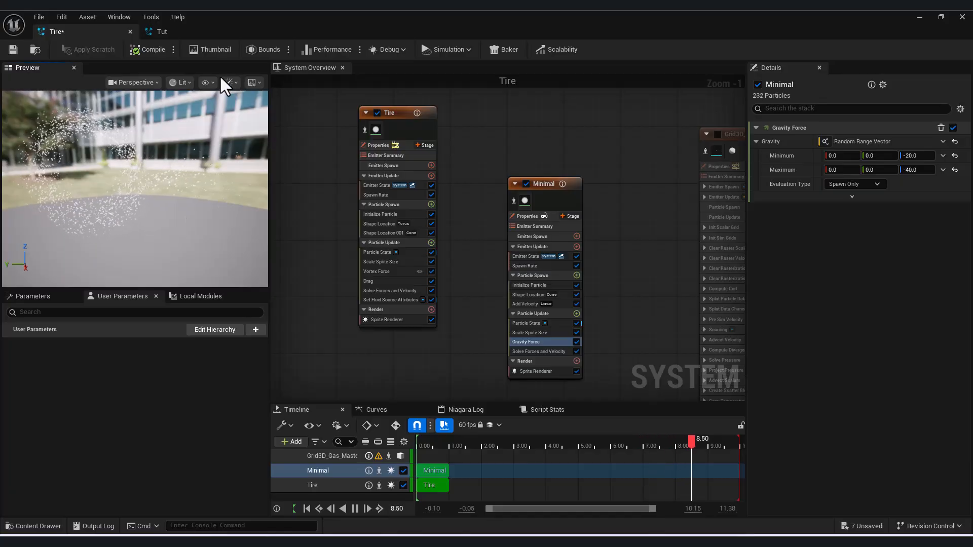
left_click(14, 50)
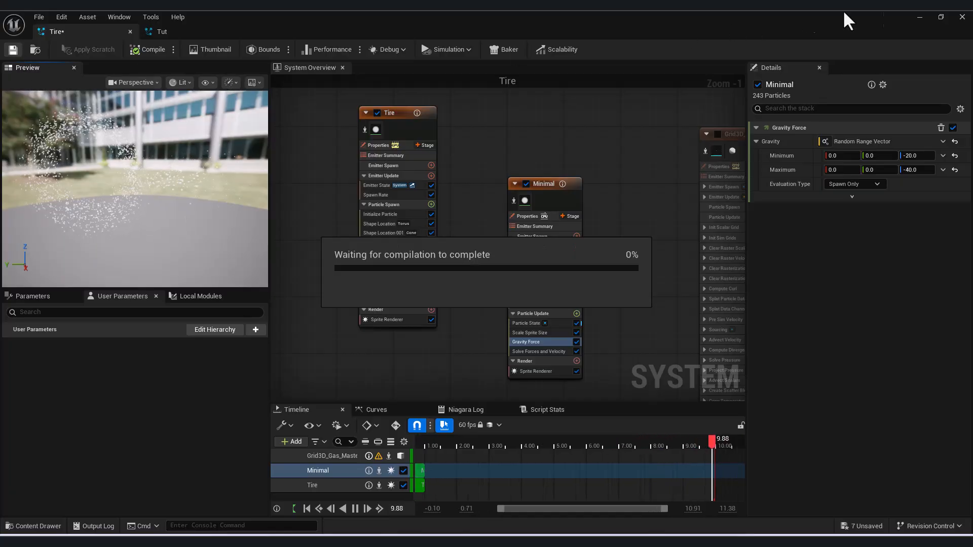
Place the Tire Niagara system in the level and move it into position around the wheel
left_click(920, 15)
left_click(23, 520)
left_click(37, 382)
left_click_drag(244, 347, 393, 299)
right_click_drag(393, 299, 517, 309)
left_click_drag(532, 368, 610, 374)
right_click_drag(611, 374, 532, 325)
left_click_drag(373, 427, 386, 363)
right_click_drag(354, 354, 476, 355)
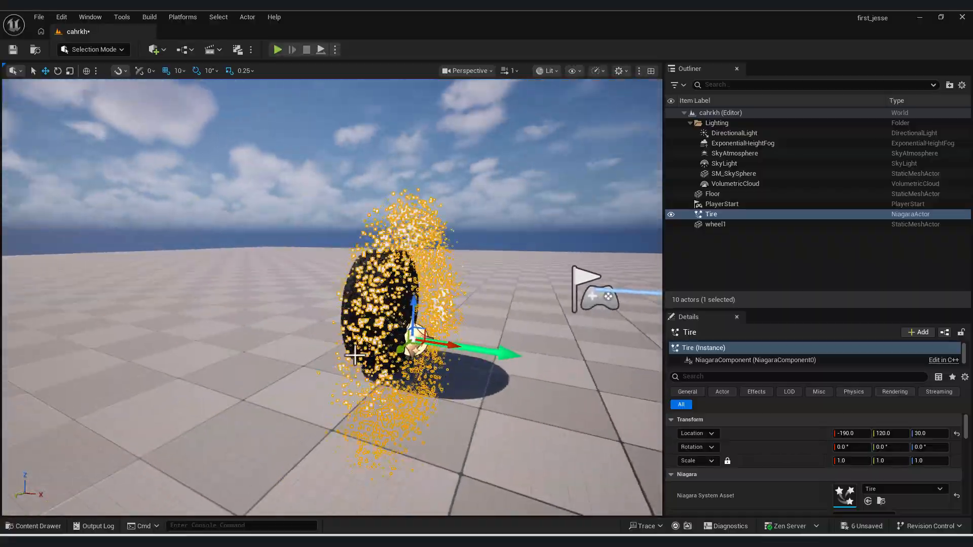
left_click_drag(414, 322, 414, 306)
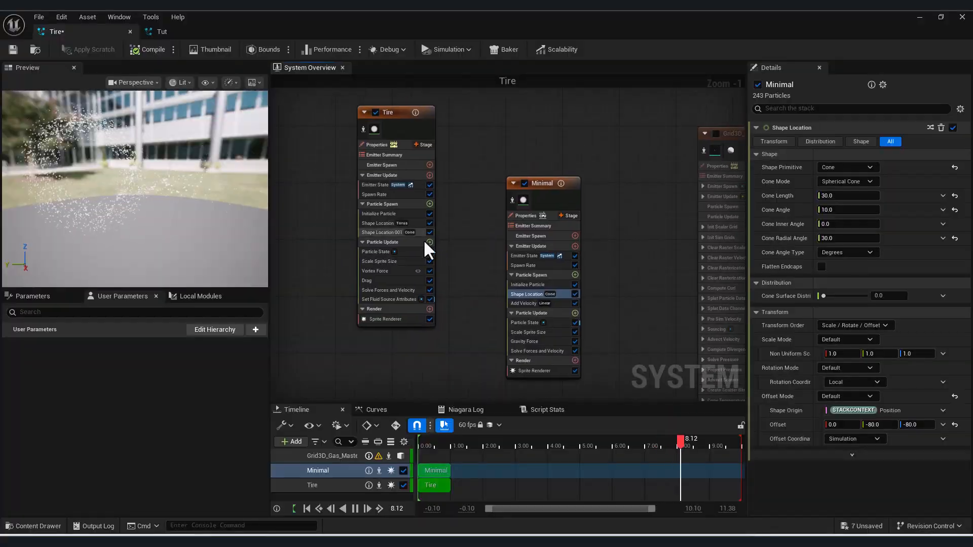
Add a Collision module to the Tire emitter's Particle Update and check the particles around the wheel in the level
left_click(430, 242)
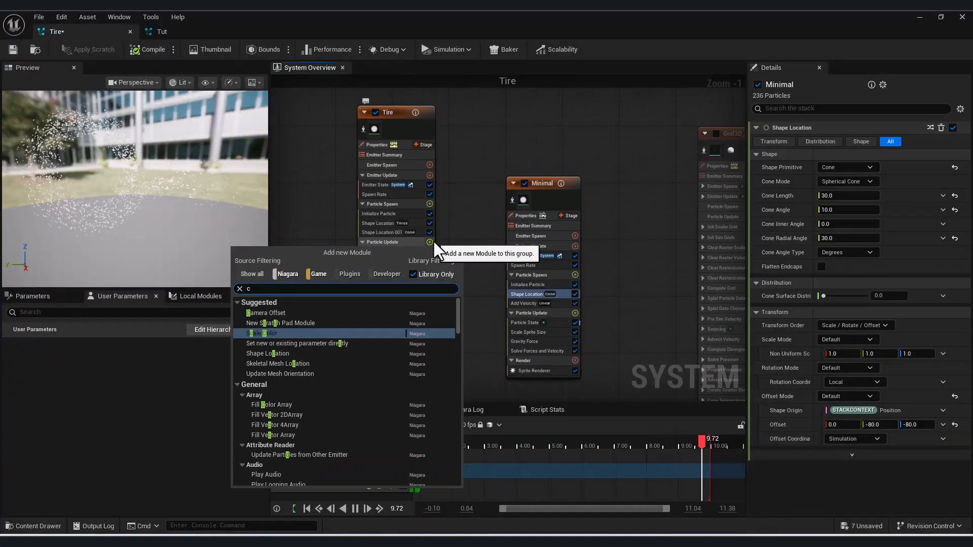
type("coll")
left_click(322, 323)
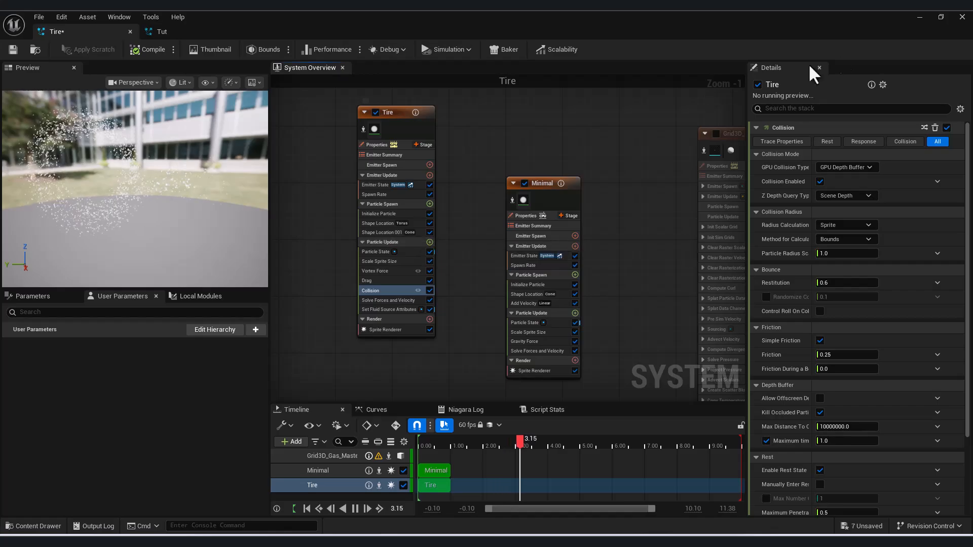
left_click(918, 17)
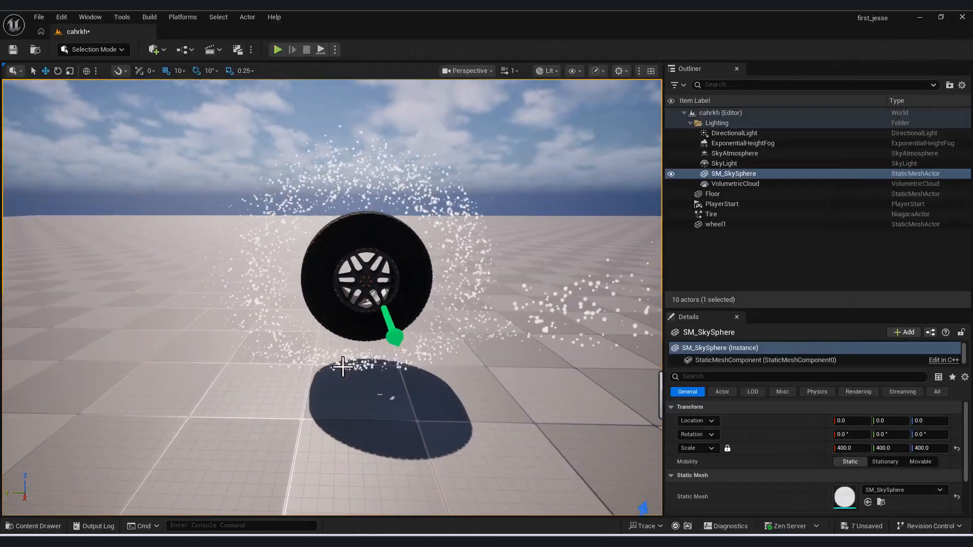
right_click_drag(326, 338, 352, 254)
left_click(283, 234)
right_click_drag(284, 234, 252, 154)
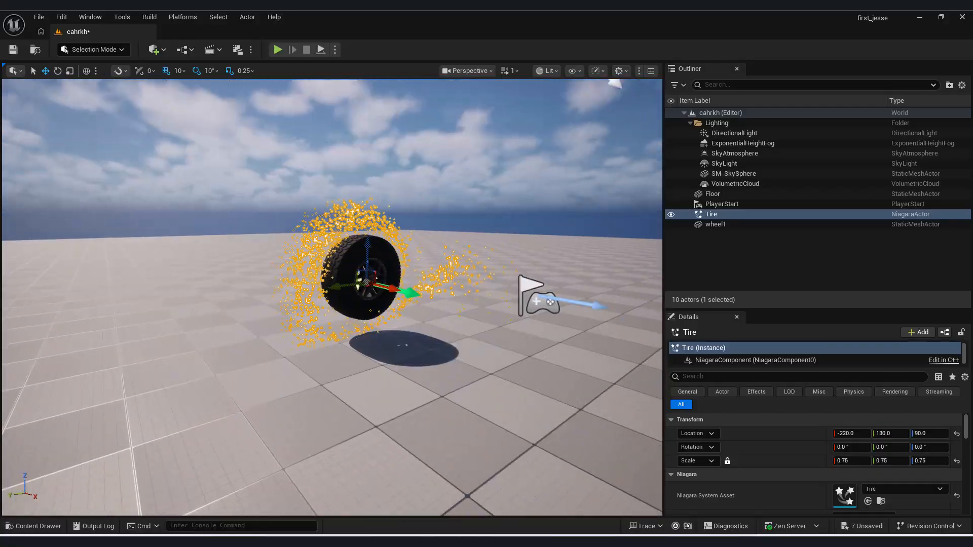
right_click_drag(332, 297, 370, 301)
right_click_drag(438, 348, 460, 348)
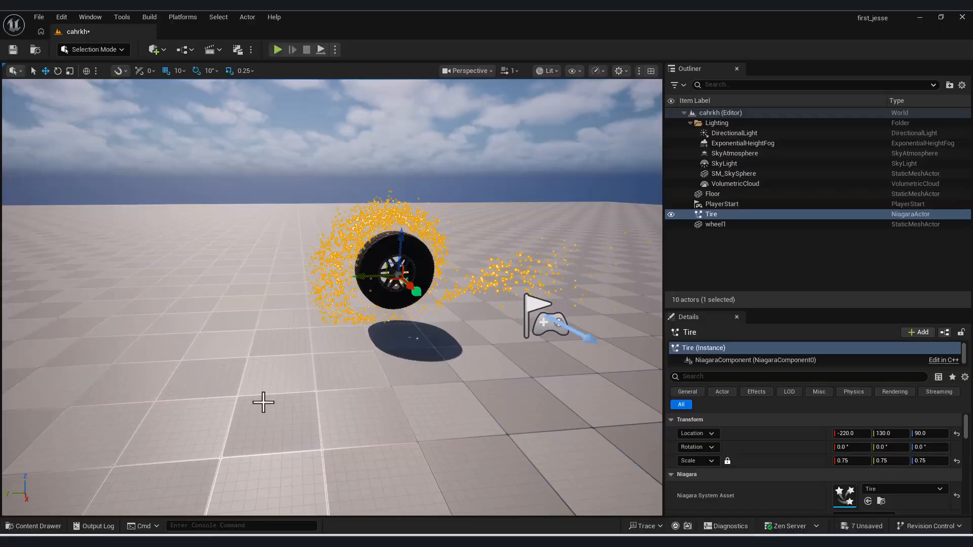
Enable the Grid3D gas emitter in the Tire system and view the smoke around the wheel in the level
left_click(715, 485)
left_click(715, 134)
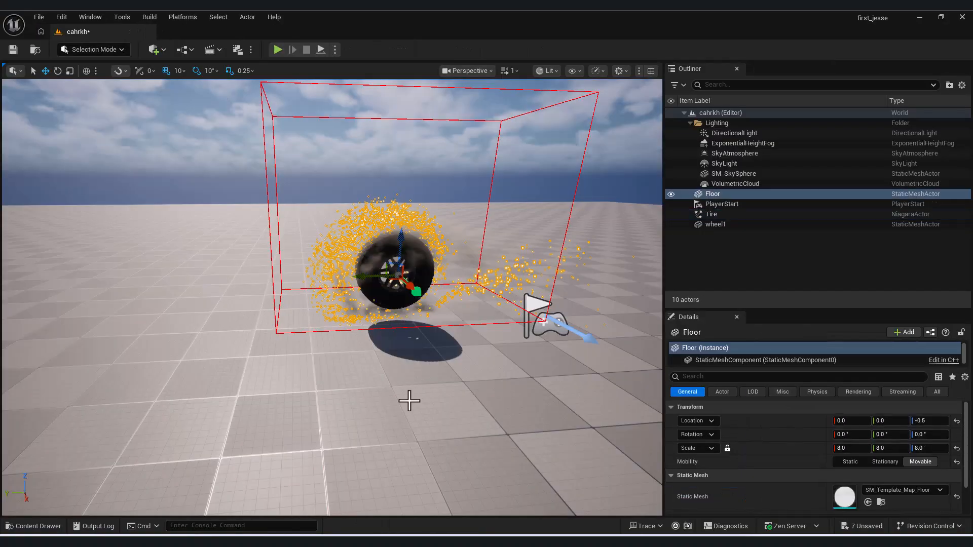
right_click_drag(409, 401, 390, 410)
right_click_drag(395, 356, 660, 464)
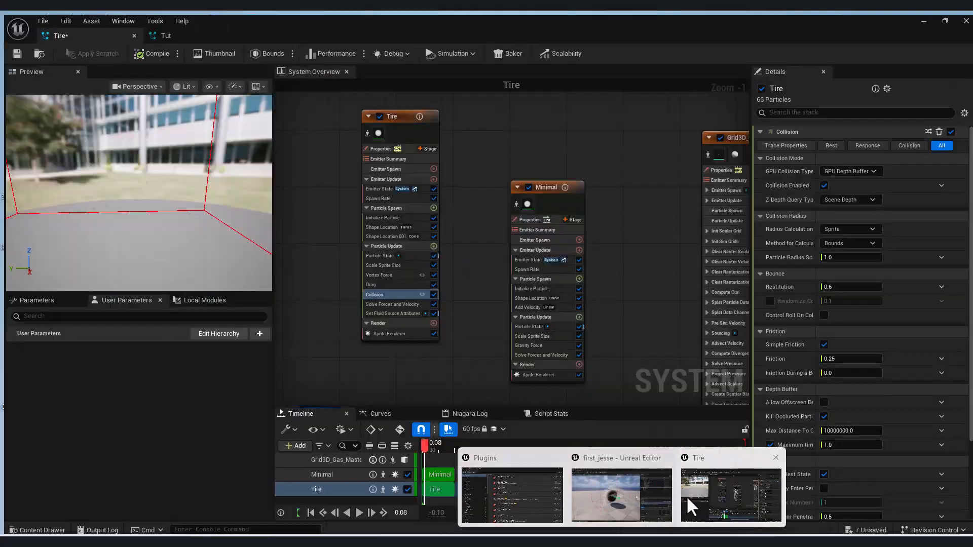
Set the Color Mode of the Tire emitter's Initialize Particle module to Random Range
left_click(690, 494)
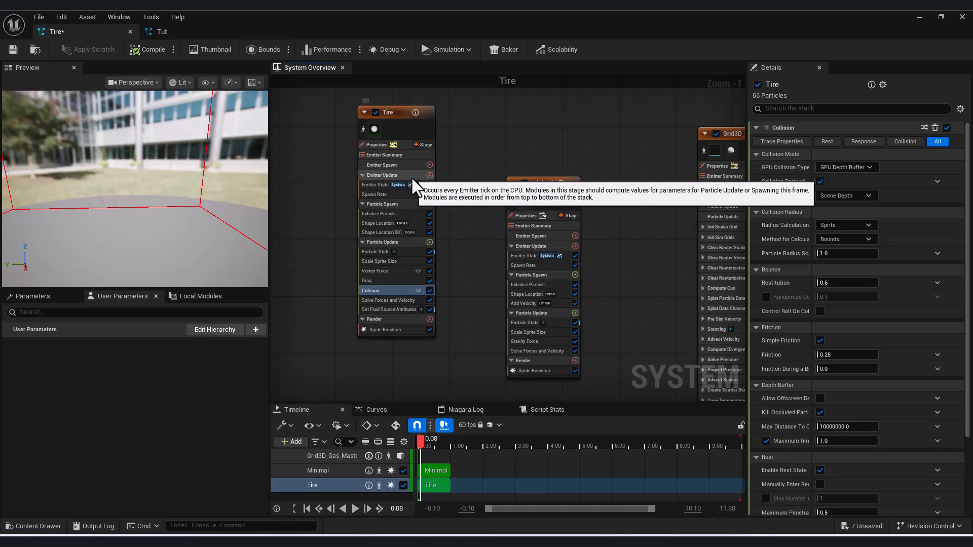
left_click(387, 213)
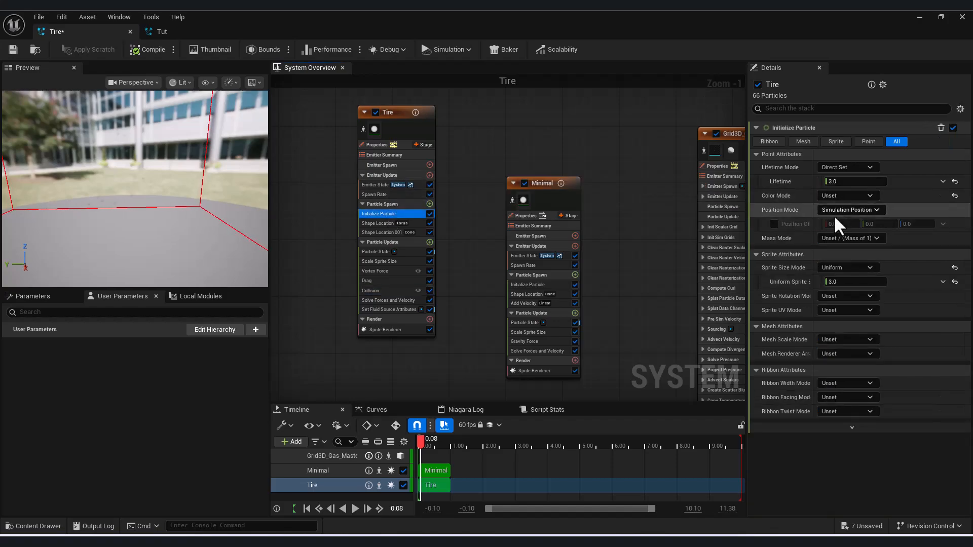
left_click(841, 195)
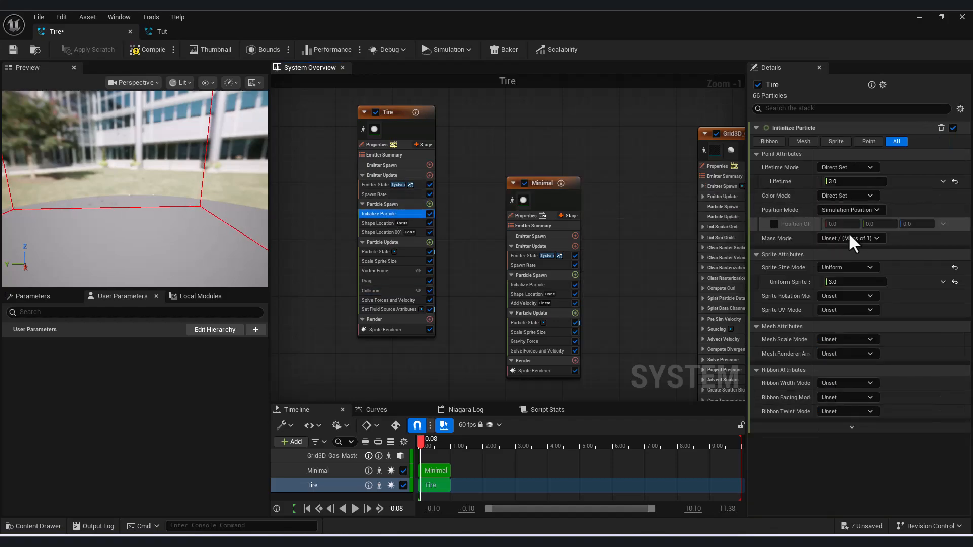
left_click(845, 198)
left_click(842, 231)
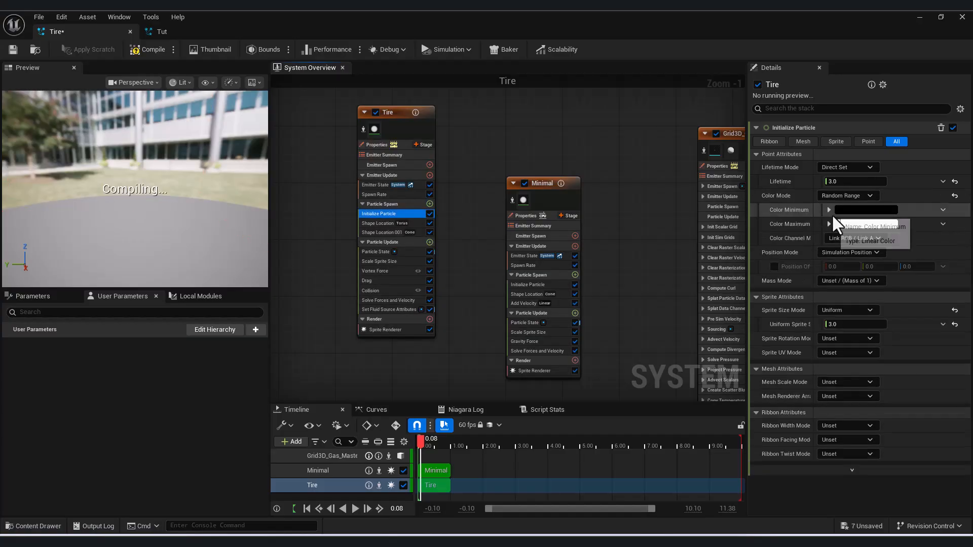
Set the Tire emitter's Color Minimum to a dark red, 540C00FF
left_click(849, 210)
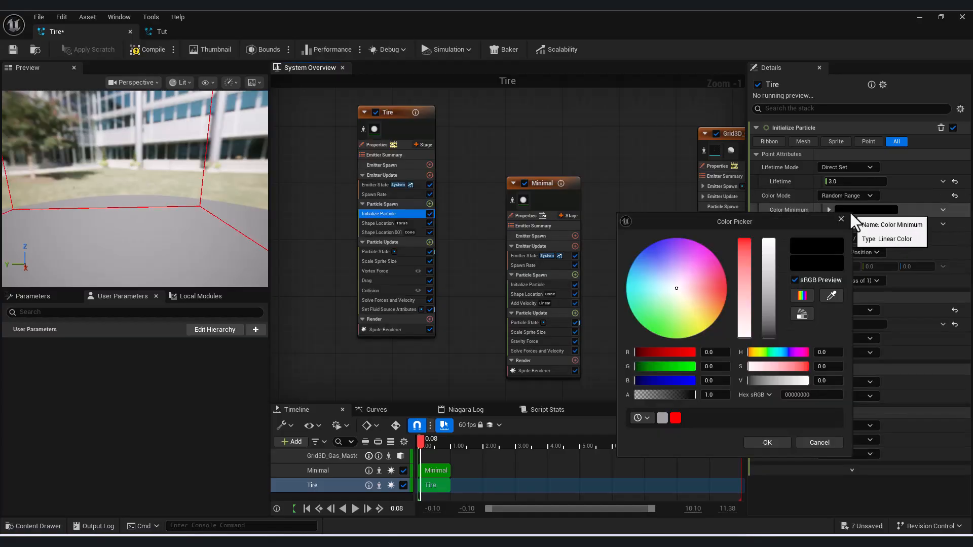
left_click(713, 295)
left_click_drag(744, 258, 744, 249)
left_click_drag(716, 295, 726, 297)
mouse_move(670, 353)
left_mouse_down()
mouse_move(646, 352)
mouse_move(686, 352)
left_mouse_up()
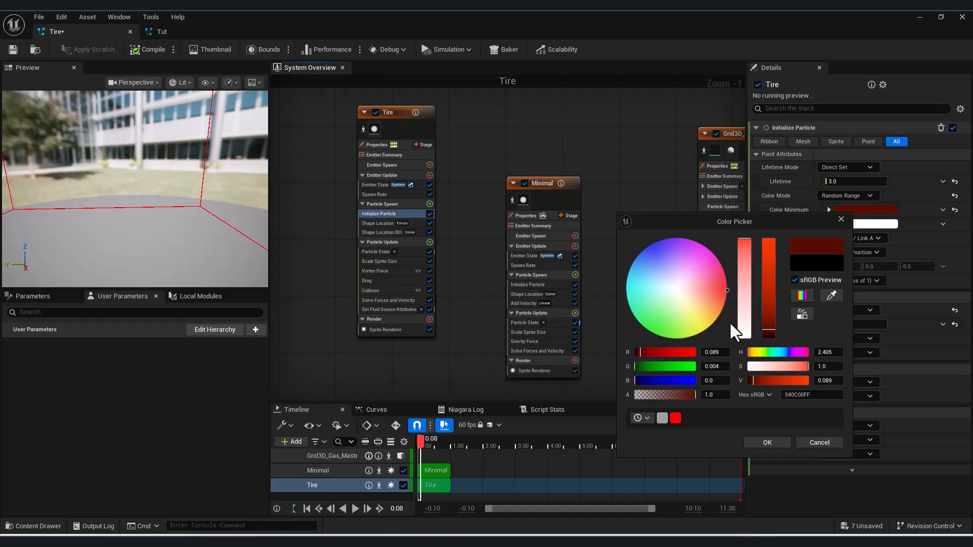
left_click(768, 443)
Set the Tire emitter's Color Minimum to a light orange-brown
left_click(852, 223)
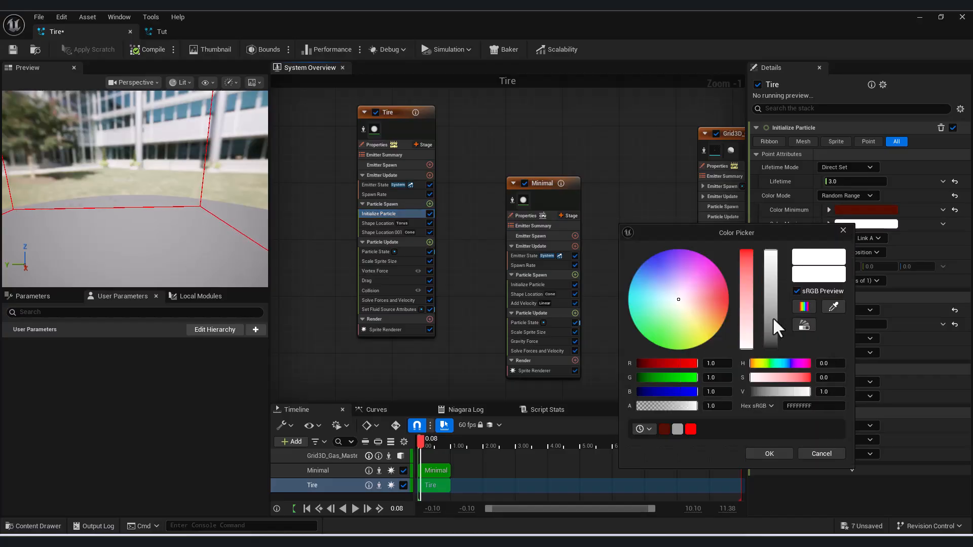
left_click(863, 210)
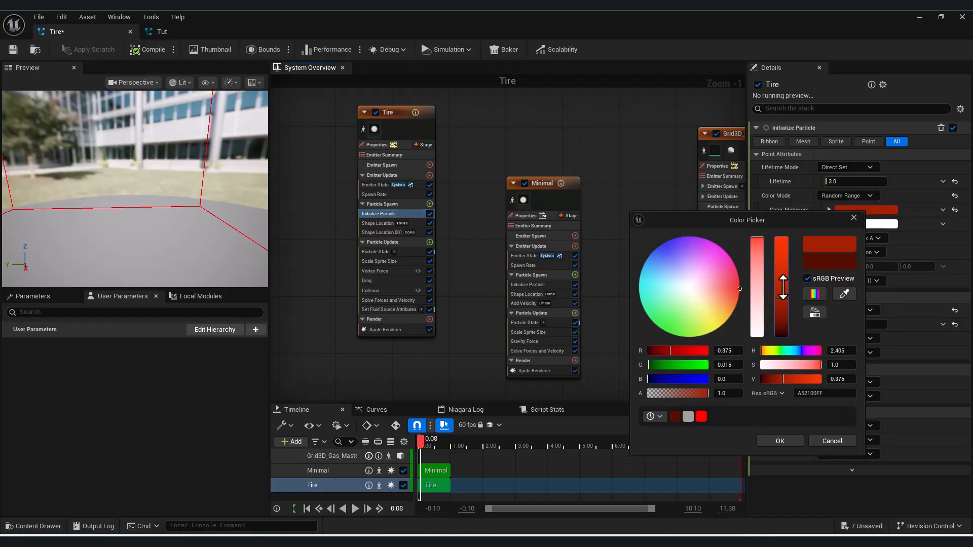
left_click_drag(744, 300, 732, 298)
key("Return")
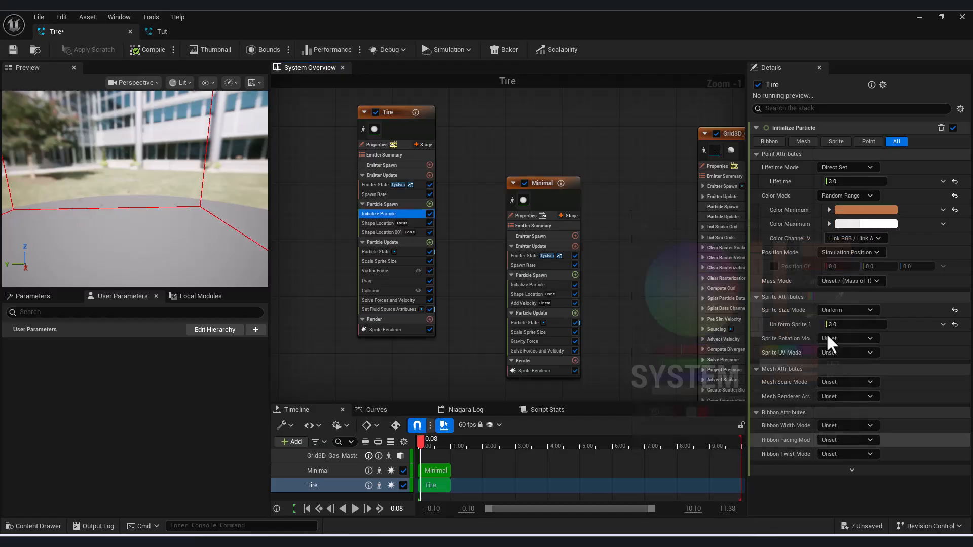
Sample the Color Minimum into the Tire emitter's Color Maximum, darken it to a deep brown and save the system
left_click(849, 224)
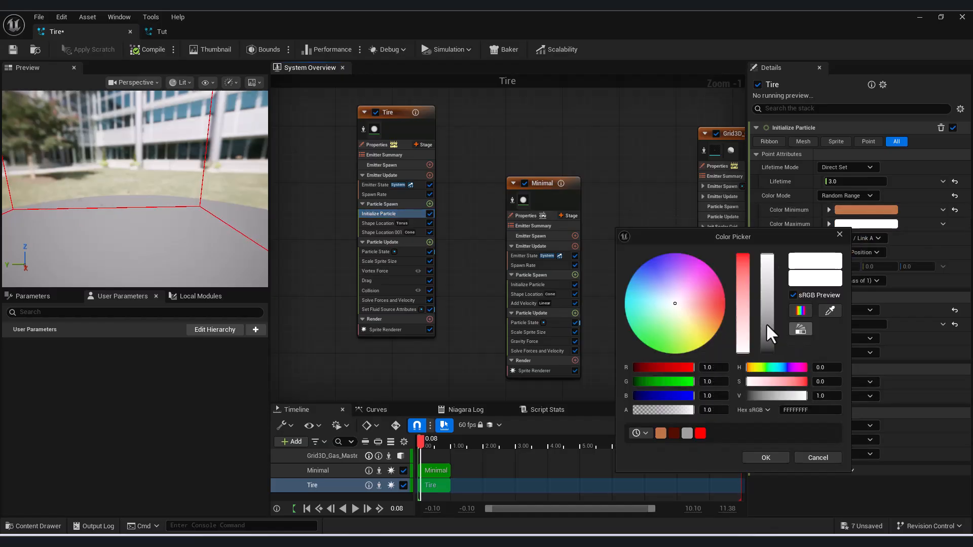
left_click(830, 310)
left_click(867, 210)
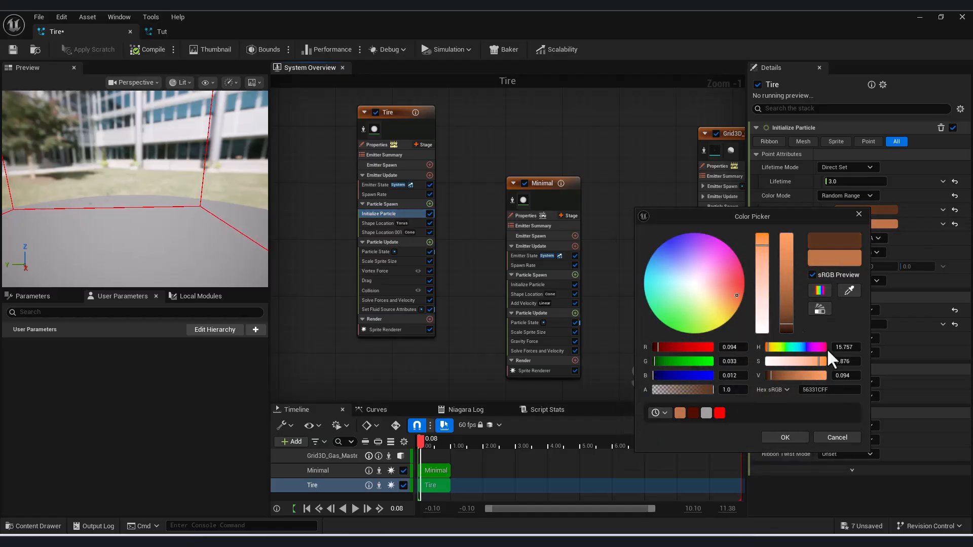
left_click(838, 437)
left_click(866, 224)
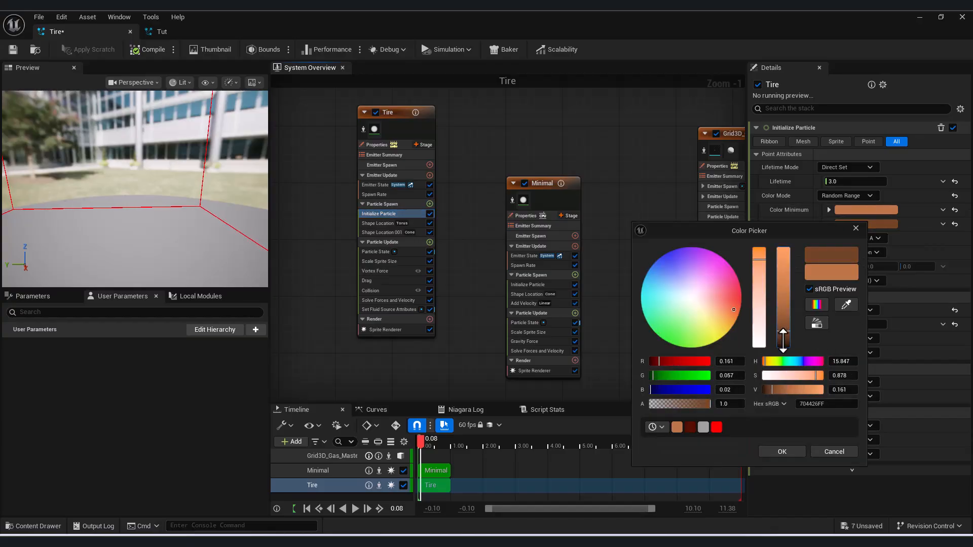
left_click(782, 451)
left_click(12, 50)
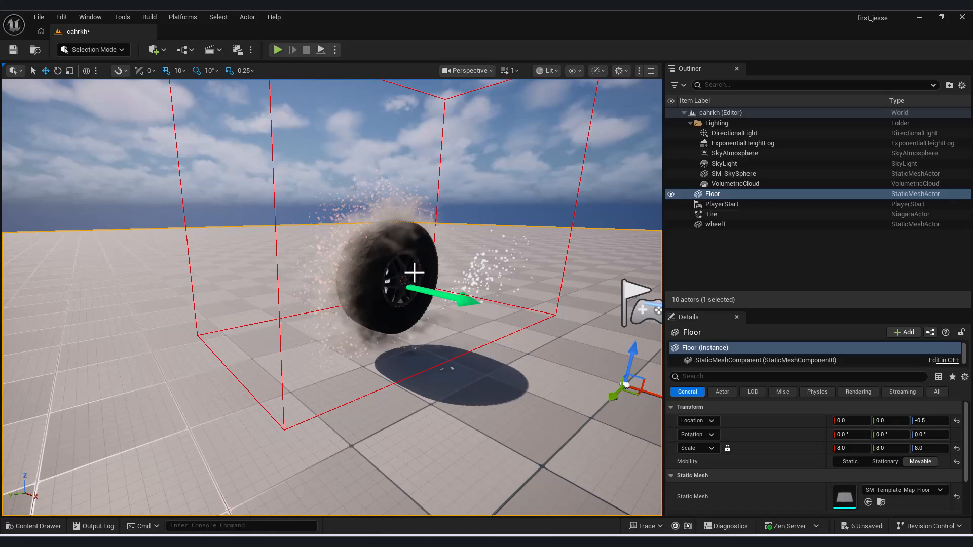
Set the Density of the Tire emitter's Set Fluid Source Attributes module to 0.4
right_click_drag(414, 272, 571, 361)
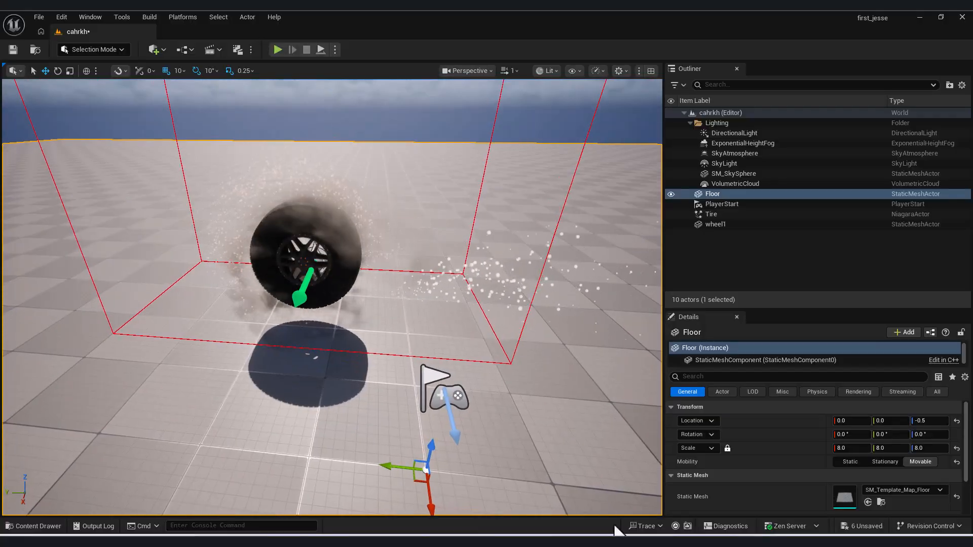
left_click(746, 490)
left_click(385, 309)
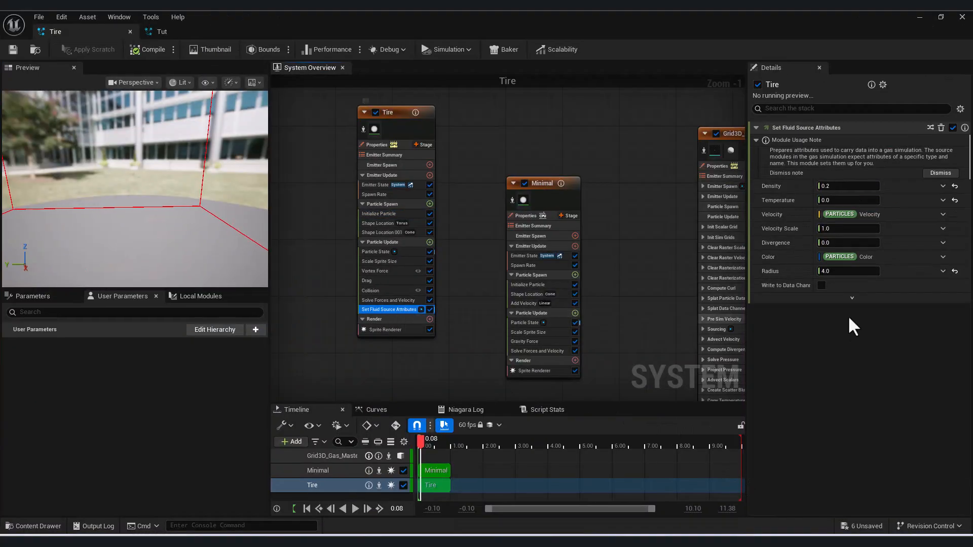
left_click(842, 186)
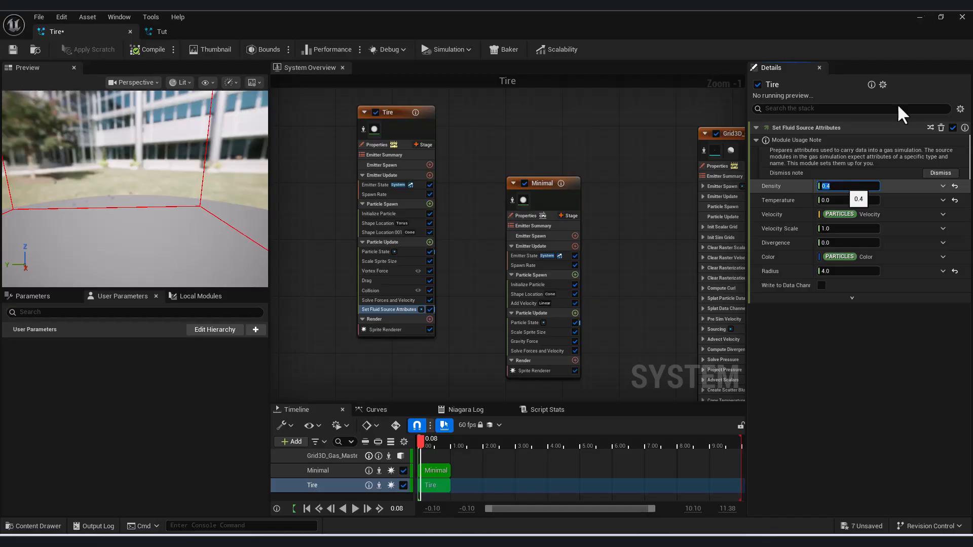
Examine the smoke around the wheel from several angles in the level
left_click(919, 17)
right_click_drag(337, 347, 507, 314)
key("a")
right_click_drag(416, 359, 487, 319)
key("a")
key("d")
key("a")
key("a")
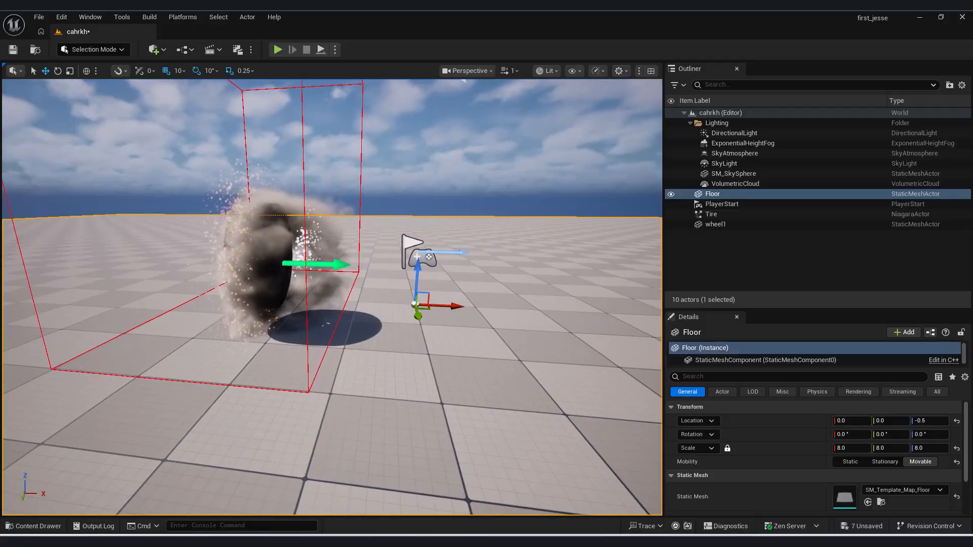
Add a Point Force module to the Tire emitter's Particle Update and enable its linear vector option at 1, 0, 0
mouse_move(621, 542)
left_click(719, 499)
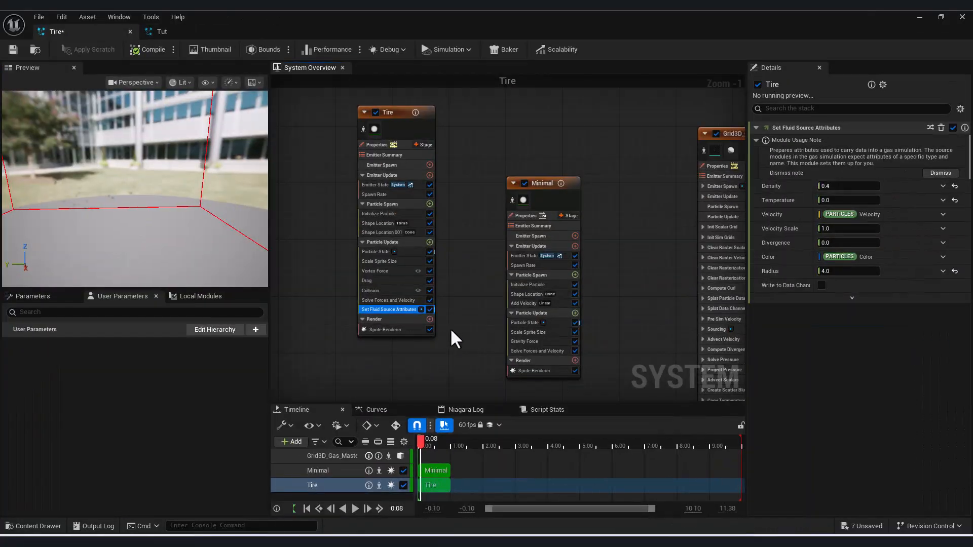
left_click(428, 243)
type("poin")
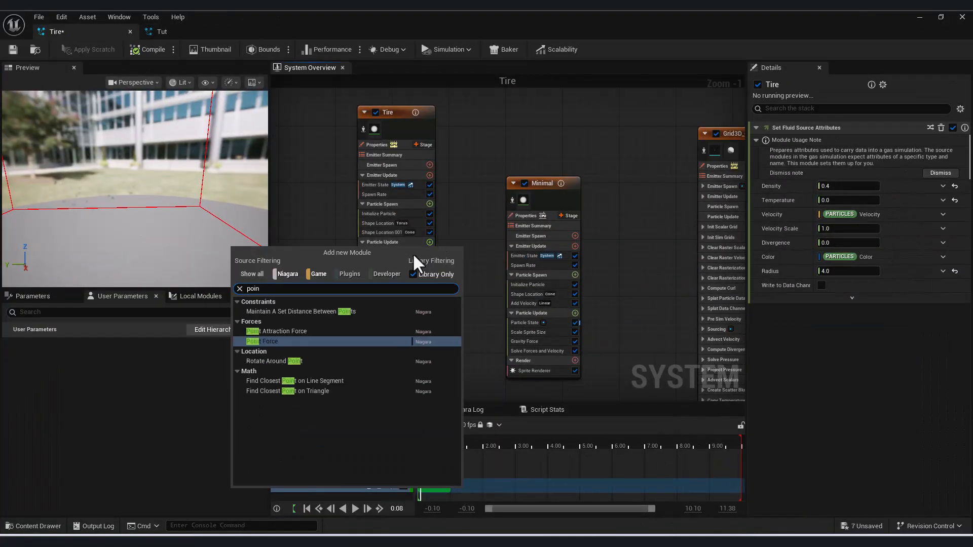
left_click(270, 341)
left_click(766, 169)
Shrink the Niagara editor window to reveal the level and set the Point Force module's Force Strength to 10
left_click(940, 17)
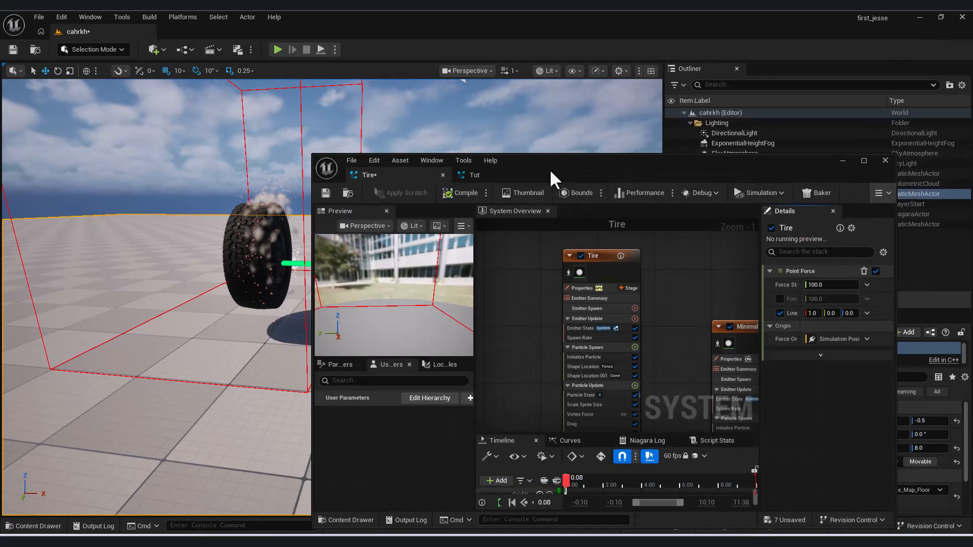
left_click(831, 285)
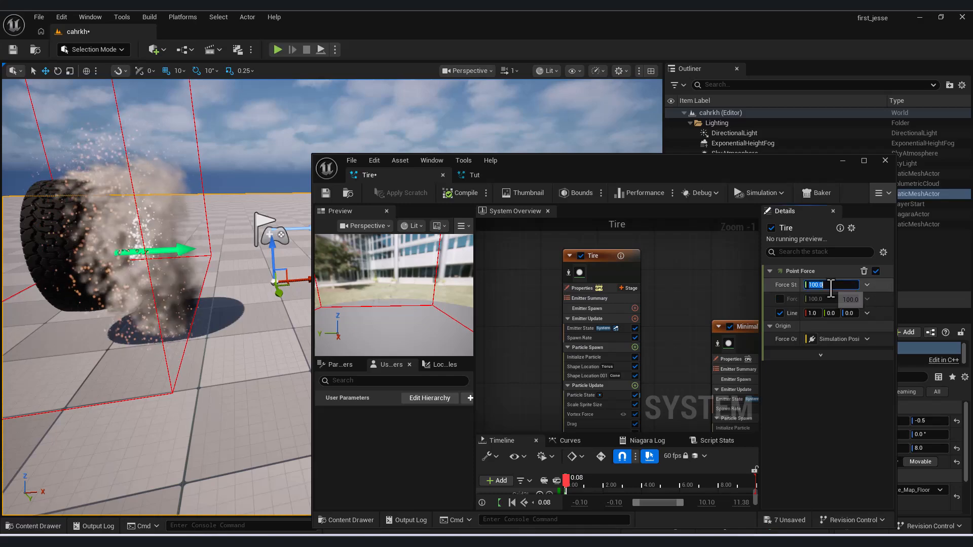
type("1")
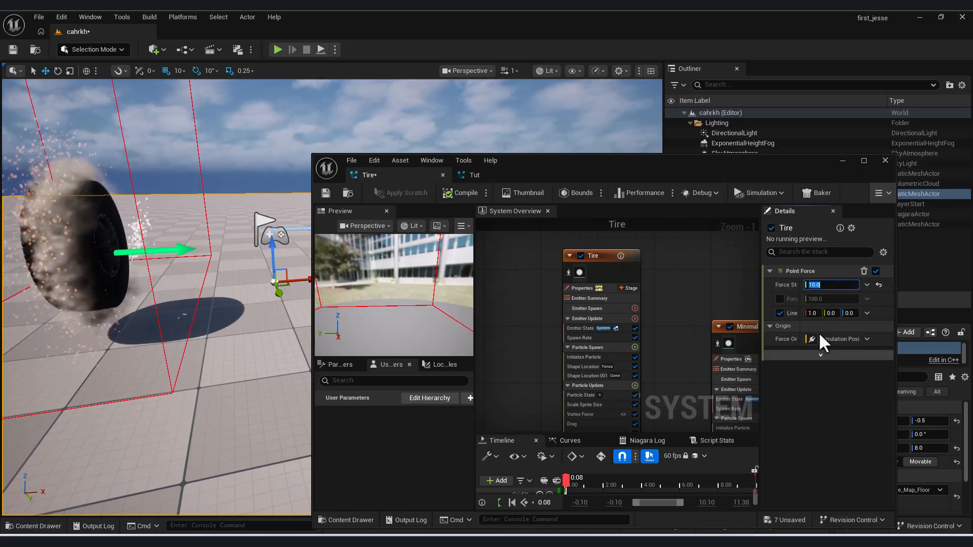
right_click_drag(72, 279, 6, 279)
right_click_drag(152, 278, 76, 278)
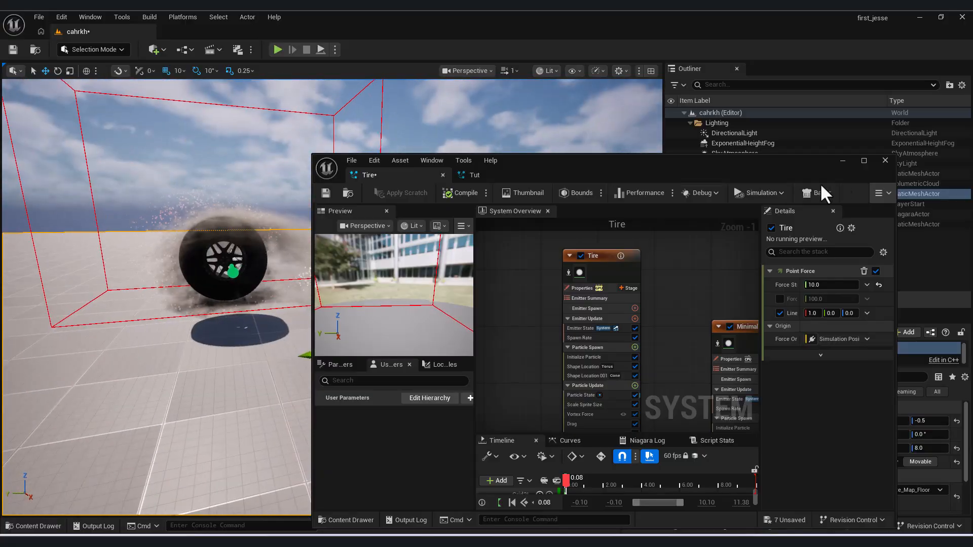
Add a cube shape to the level and raise it beside the wheel to a height of about 160
left_click(843, 160)
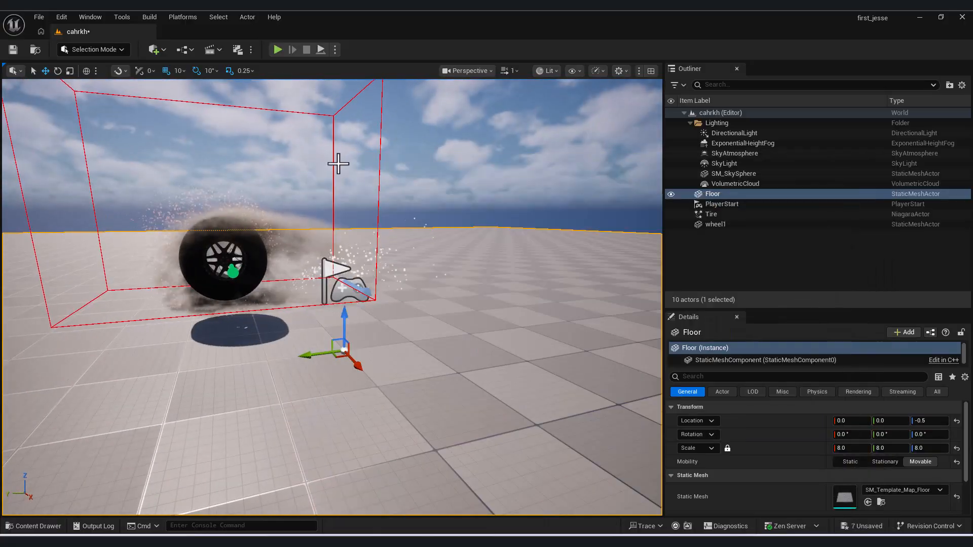
left_click(153, 49)
mouse_move(223, 166)
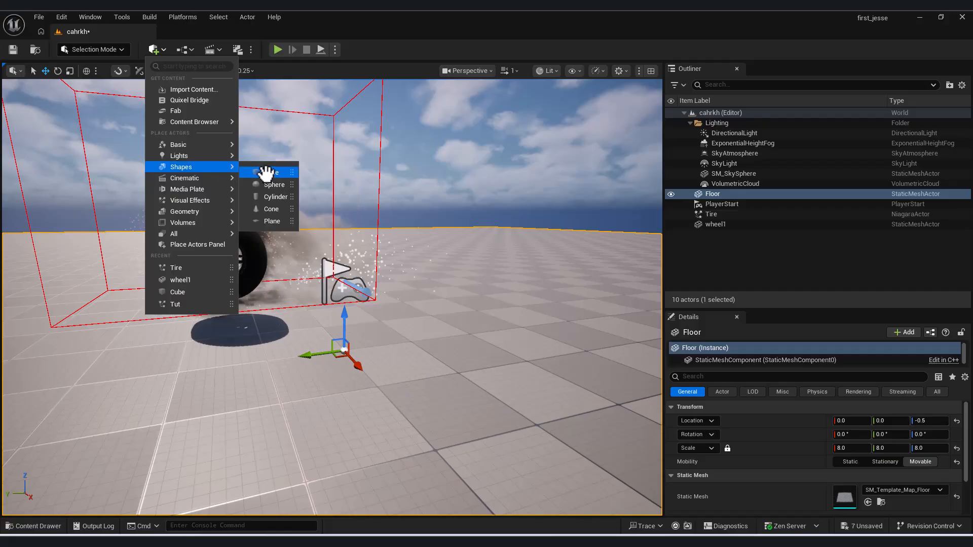
left_click(260, 172)
left_click_drag(331, 217, 330, 181)
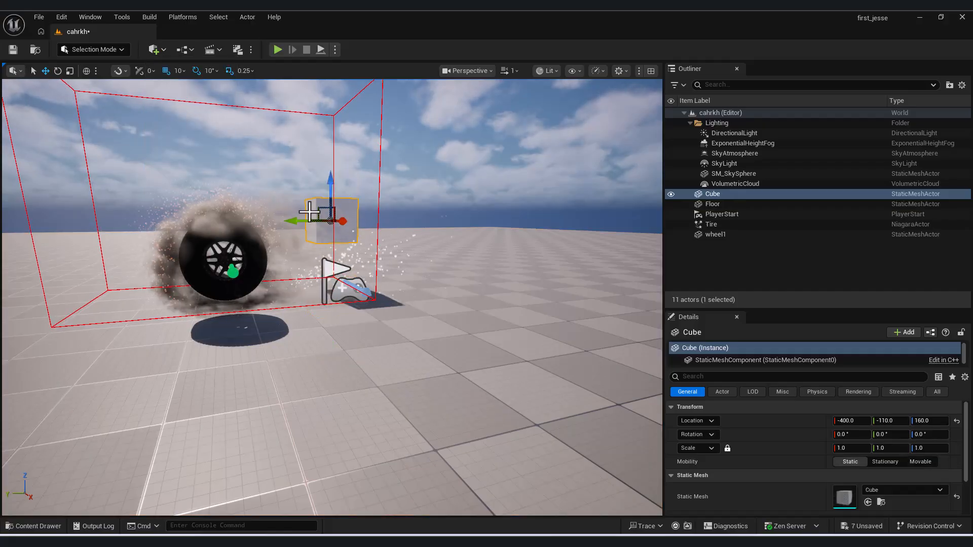
Position the cube above the wheel at X -220 and a height of 260
left_click_drag(303, 220, 206, 227)
right_click_drag(206, 227, 221, 342)
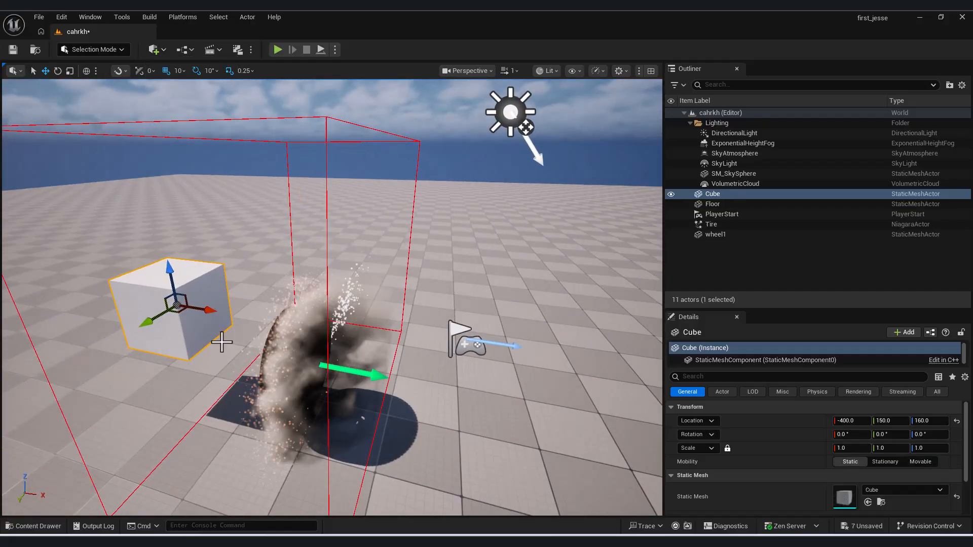
left_click_drag(209, 315, 328, 340)
left_click_drag(289, 262, 288, 255)
right_click_drag(287, 255, 308, 301)
Stretch the cube to a Y scale of 3 and shift it to Y 180 over the wheel
key("r")
left_click_drag(246, 268, 223, 270)
right_click_drag(261, 269, 272, 202)
key("w")
left_click_drag(283, 278, 254, 278)
mouse_move(254, 278)
right_mouse_down()
mouse_move(218, 305)
mouse_move(121, 298)
mouse_move(335, 279)
mouse_move(266, 287)
right_mouse_up()
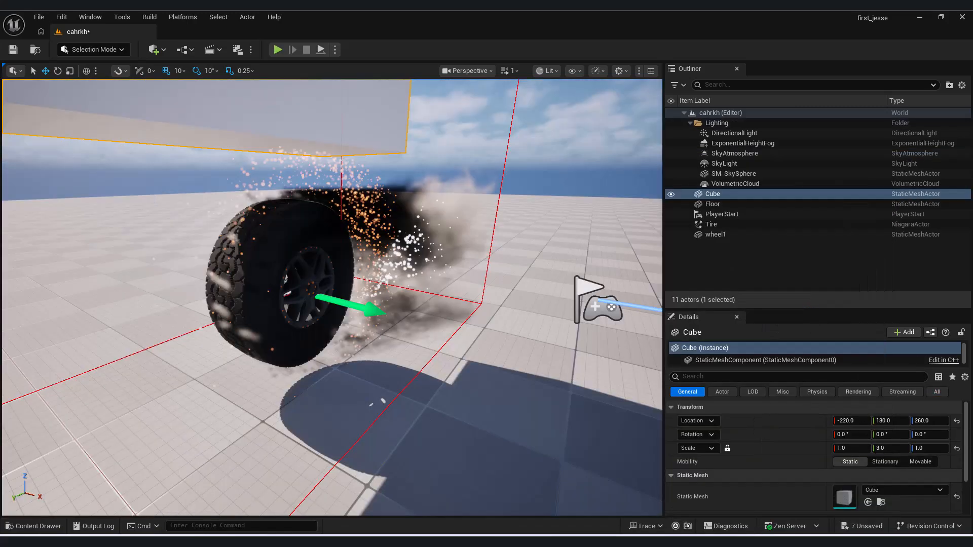
Delete the cube from the level and examine the smoke around the wheel from both sides
mouse_move(513, 258)
right_mouse_down()
mouse_move(446, 279)
mouse_move(391, 268)
mouse_move(499, 258)
right_mouse_up()
key("Delete")
right_click_drag(428, 260, 403, 303)
right_click_drag(335, 283, 304, 284)
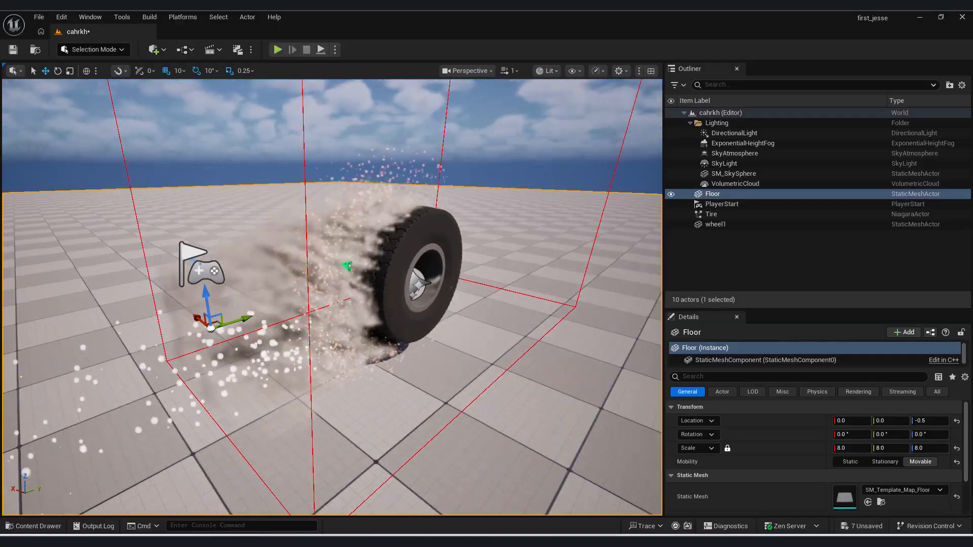
left_click_drag(304, 284, 545, 284, "alt")
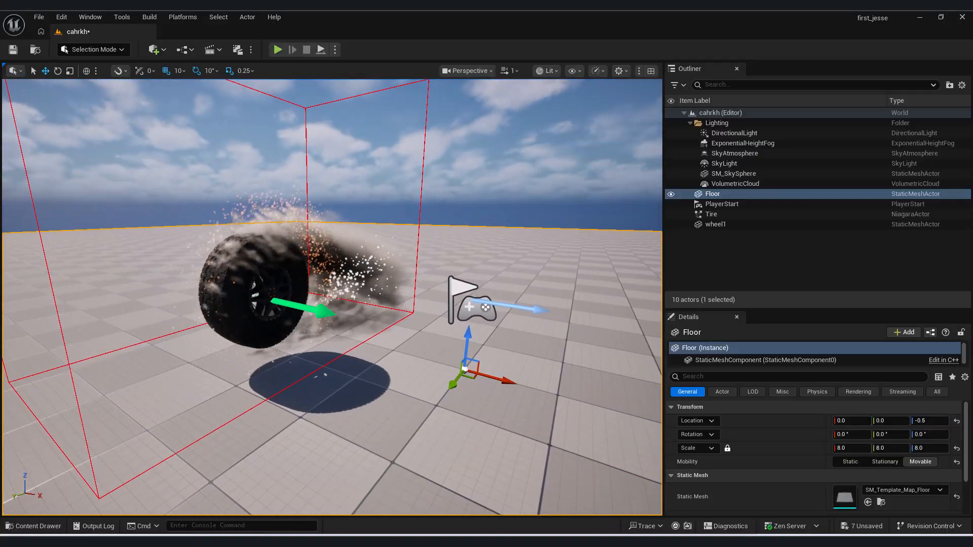
Return to the Niagara editor and review the Tire emitter's Spawn Rate and Point Force settings
mouse_move(623, 541)
left_click(732, 494)
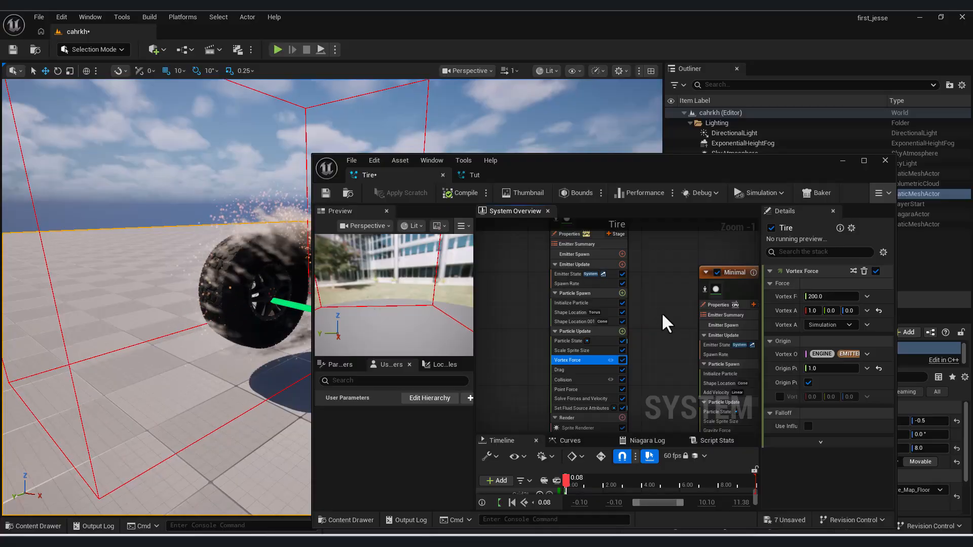
left_click(576, 283)
left_click(831, 284)
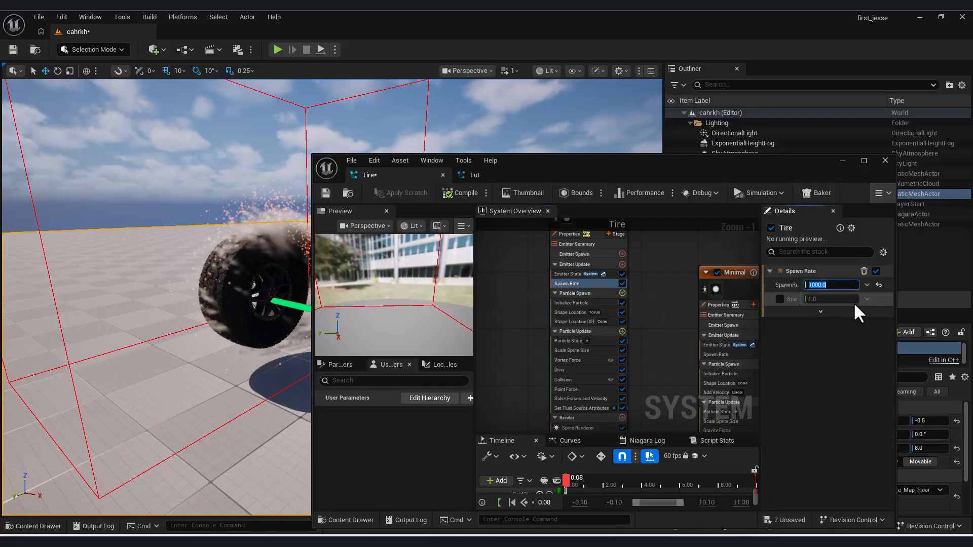
right_click_drag(656, 346, 639, 323)
left_click(552, 363)
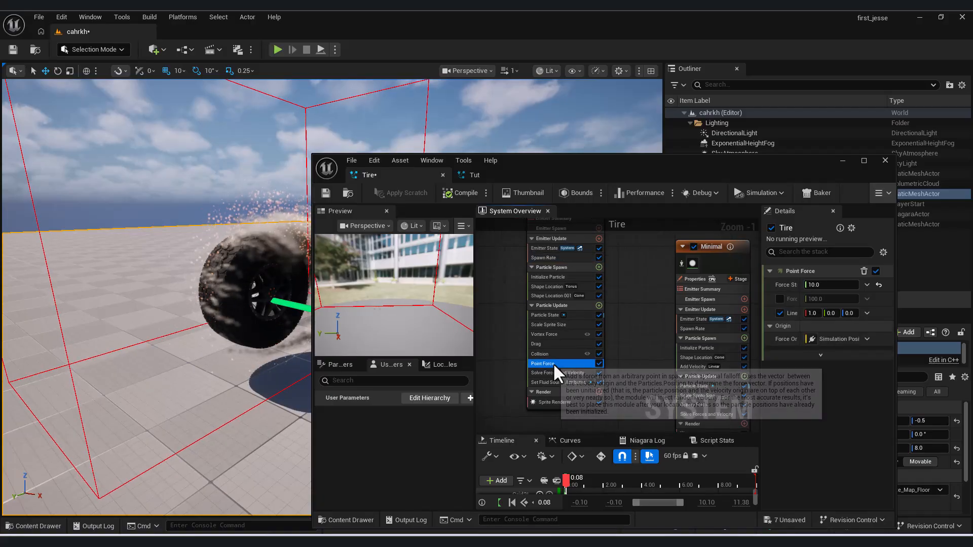
Set the Tire emitter's Vortex Force Amount to 600 and check the smoke around the wheel
left_click(558, 333)
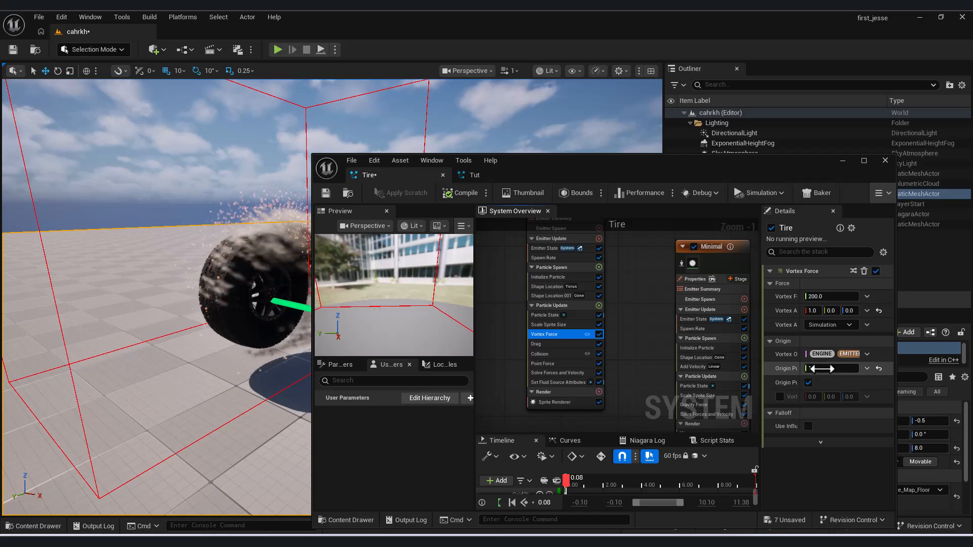
left_click(824, 295)
type("600.0")
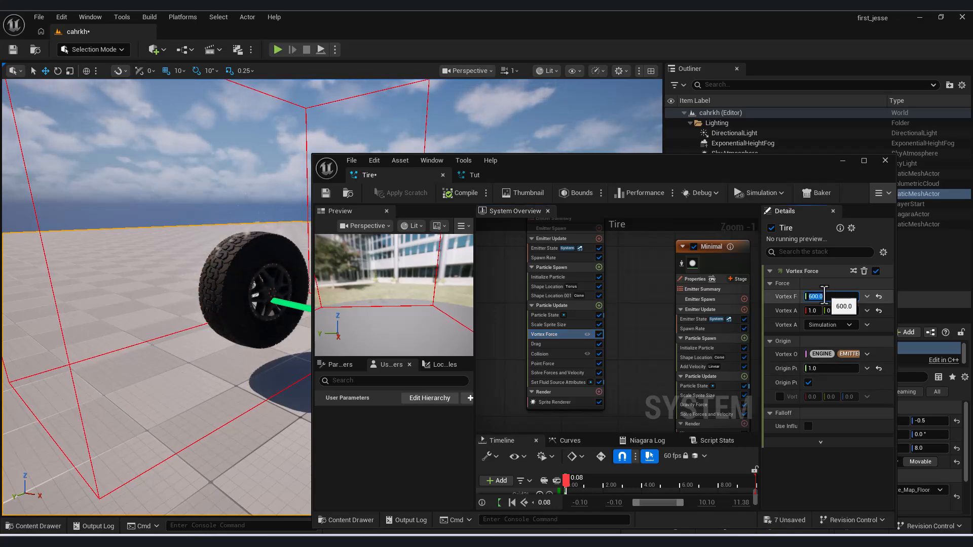
right_click_drag(221, 335, 263, 323)
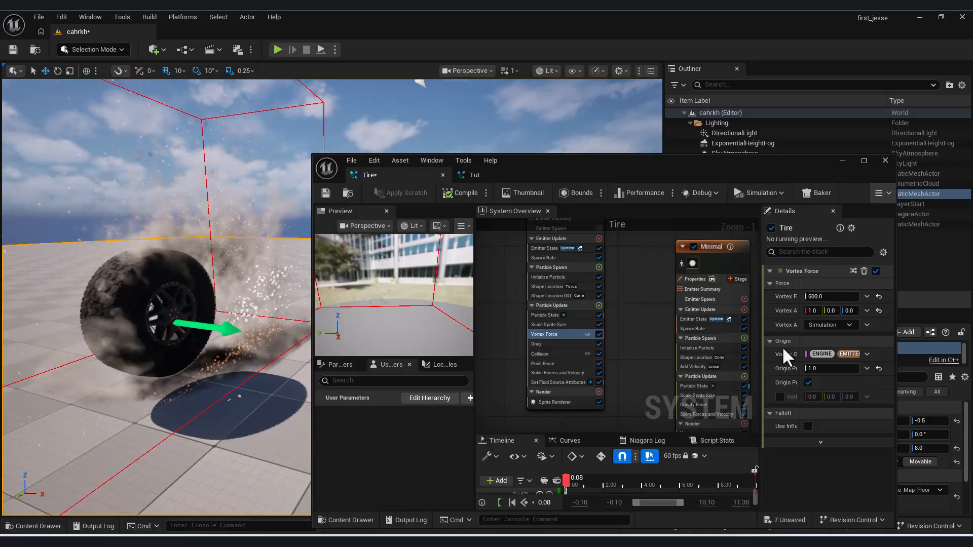
Try a Vortex Axis X value of 6 in the Vortex Force module and check the effect in the level
left_click(864, 160)
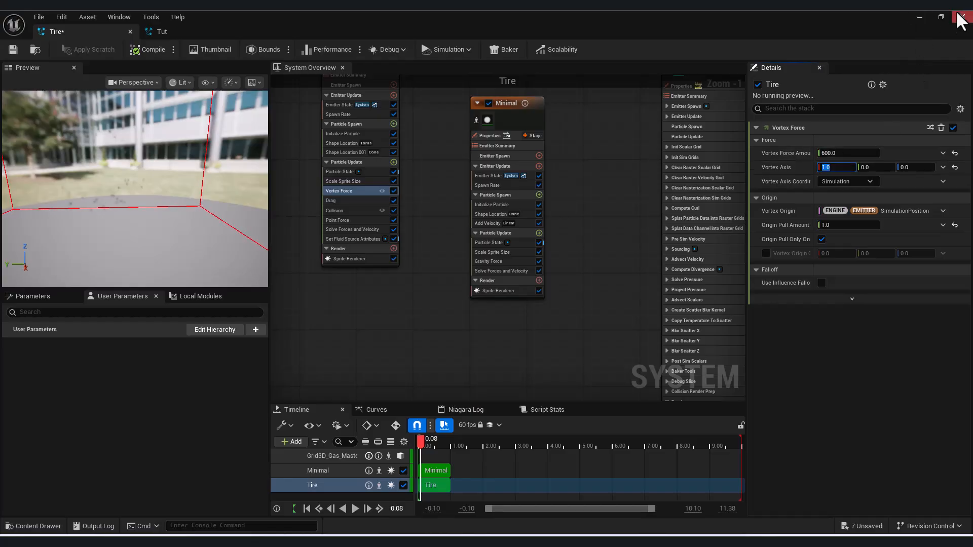
left_click(940, 17)
left_click(812, 311)
type("6")
key("Return")
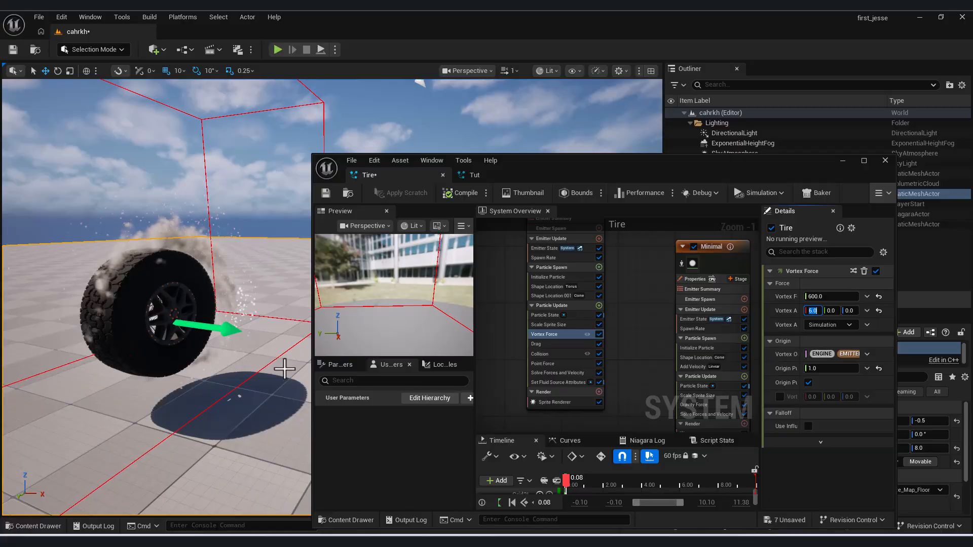
mouse_move(247, 383)
right_mouse_down()
mouse_move(188, 382)
mouse_move(247, 383)
right_mouse_up()
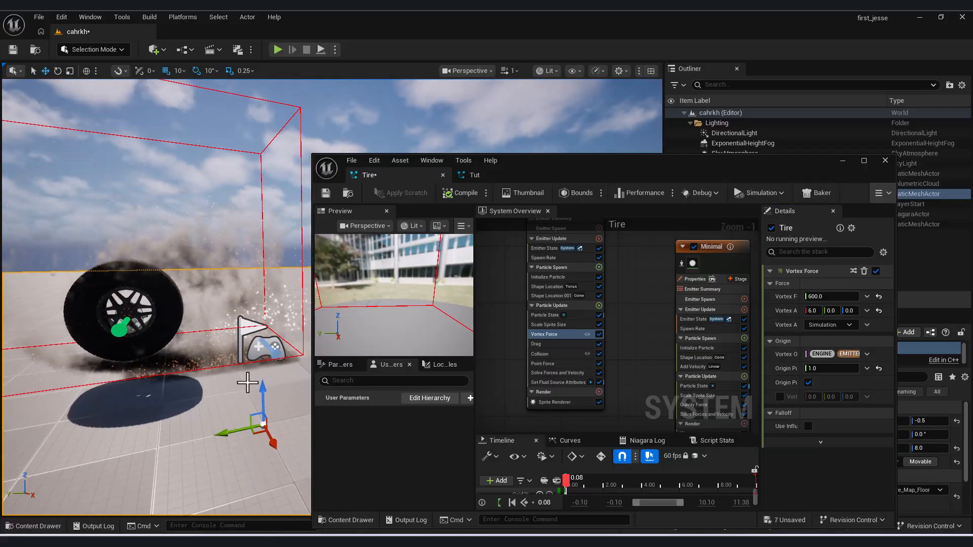
Set the Vortex Axis X value back to 1 and inspect the smoke around the wheel
left_click(810, 311)
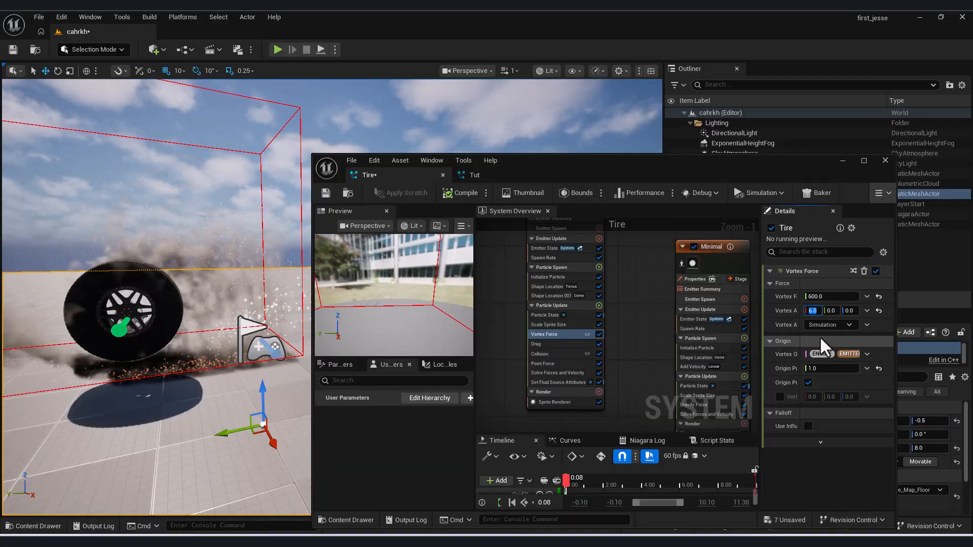
type("1")
key("Return")
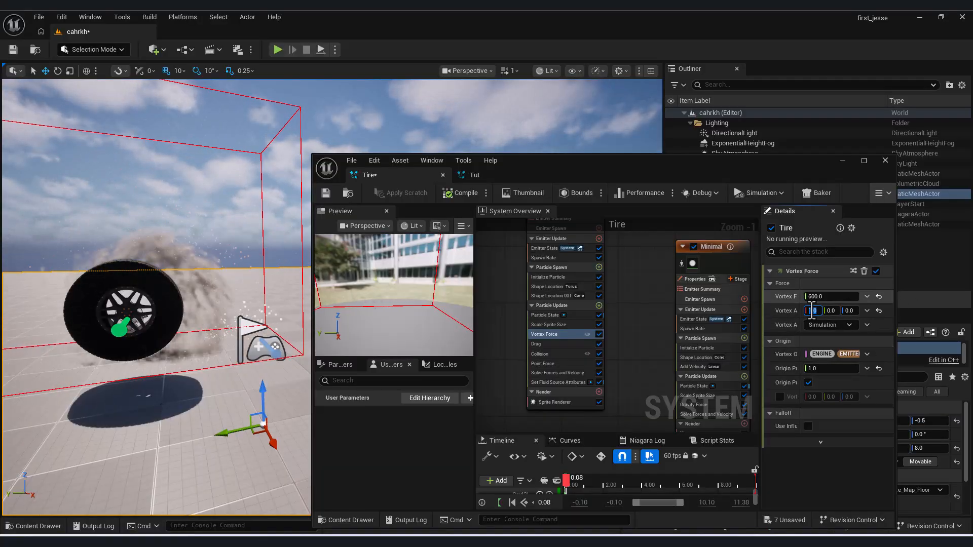
type("0")
key("Return")
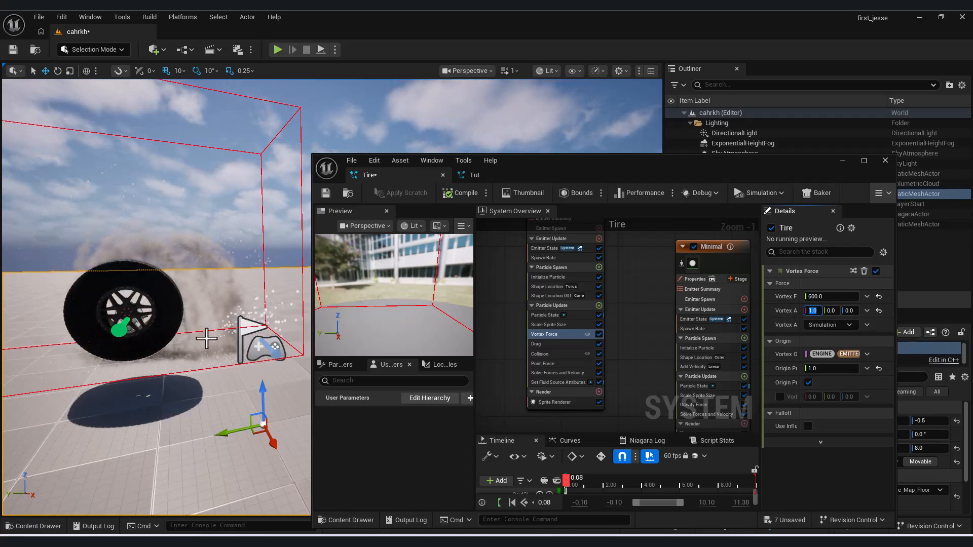
right_click_drag(173, 350, 148, 351)
key("w")
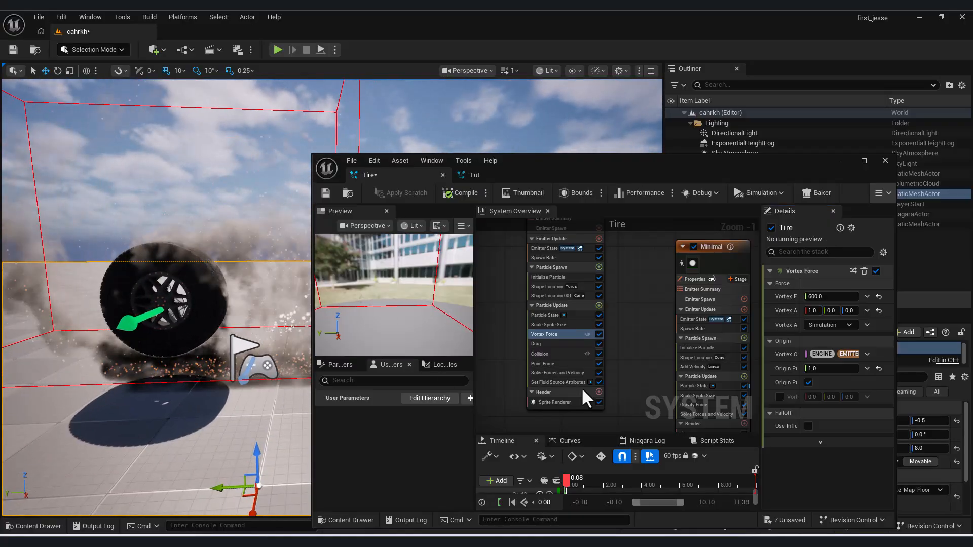
Set the Density in the Tire emitter's Set Fluid Source Attributes module to 1.0 and check the smoke
left_click(563, 382)
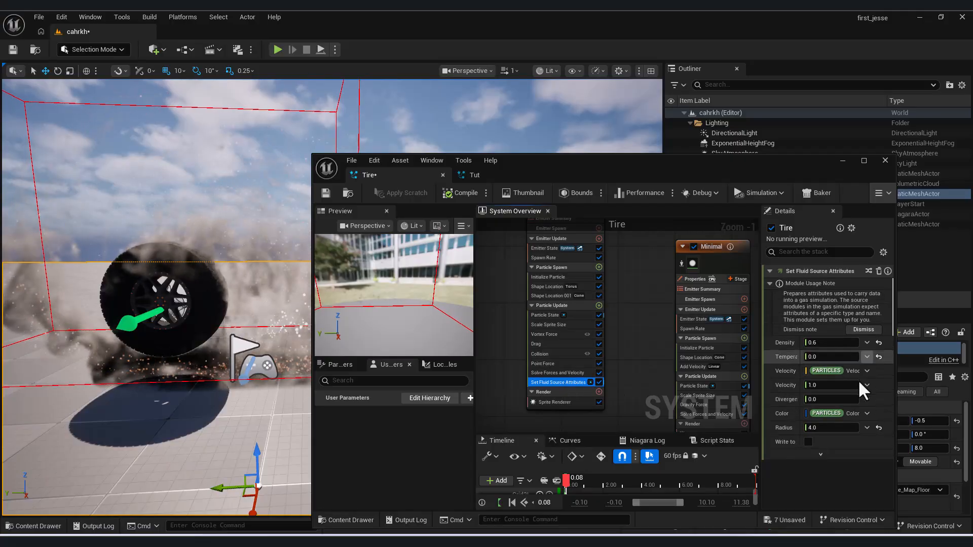
left_click(833, 342)
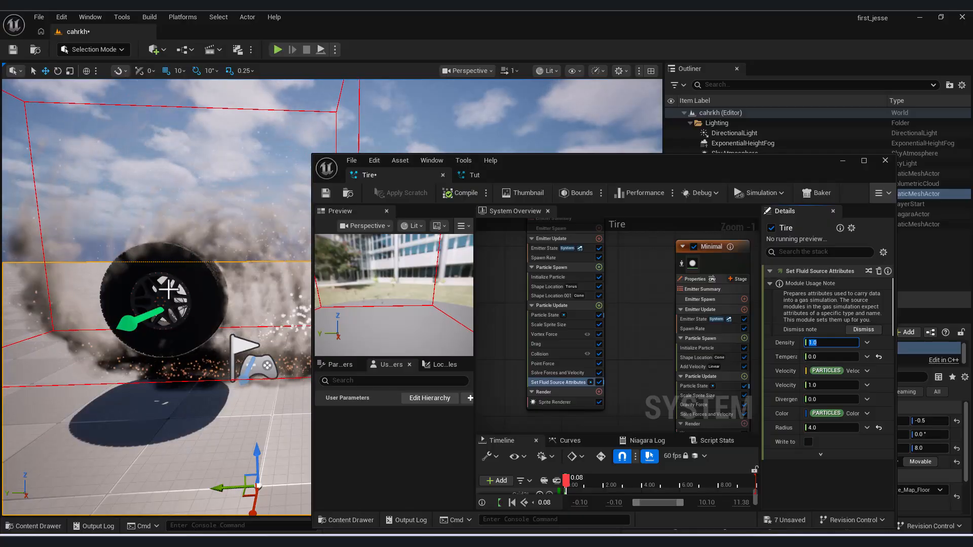
mouse_move(167, 295)
right_mouse_down()
mouse_move(127, 304)
mouse_move(188, 315)
mouse_move(159, 294)
mouse_move(168, 296)
right_mouse_up()
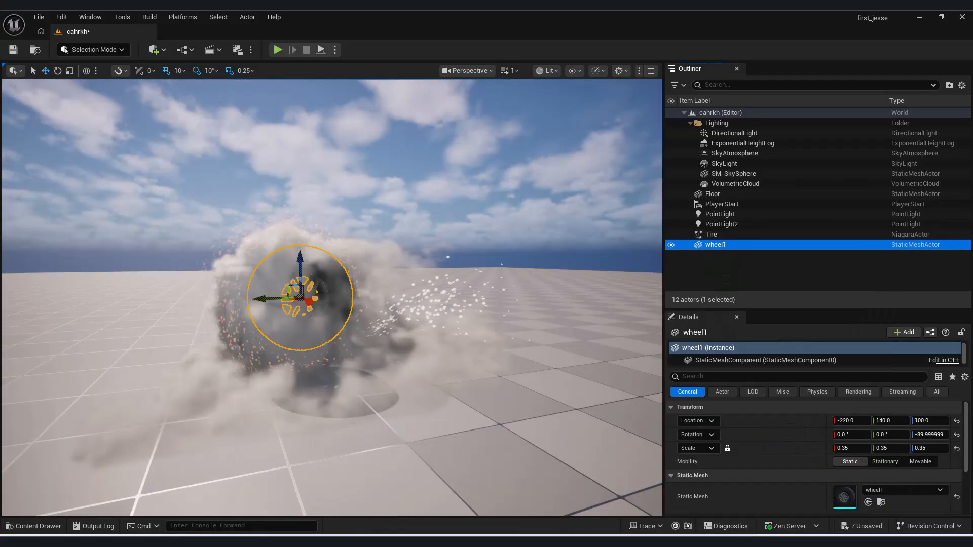
Hide the DirectionalLight in the level and examine the smoke lit by the point lights
right_click_drag(332, 298, 314, 289)
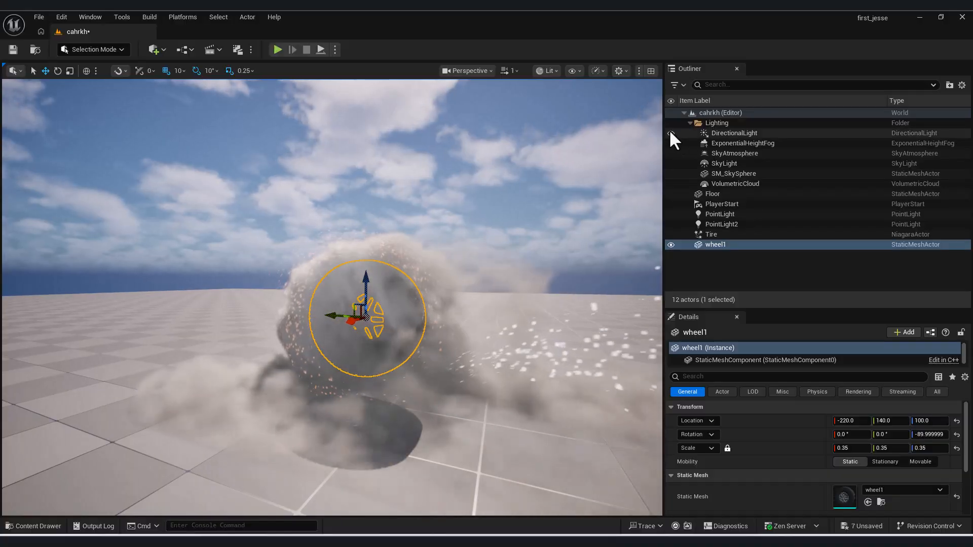
left_click(670, 133)
right_click_drag(431, 243, 377, 262)
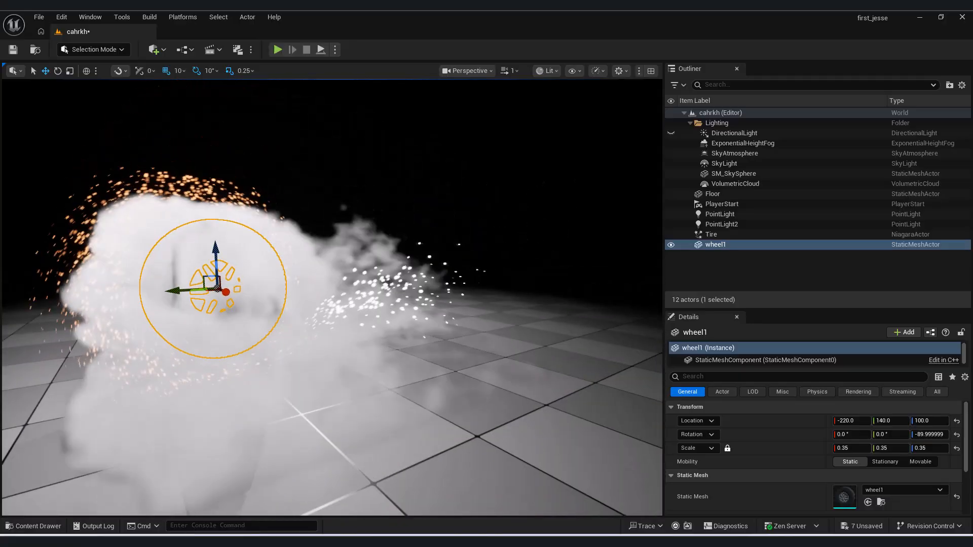